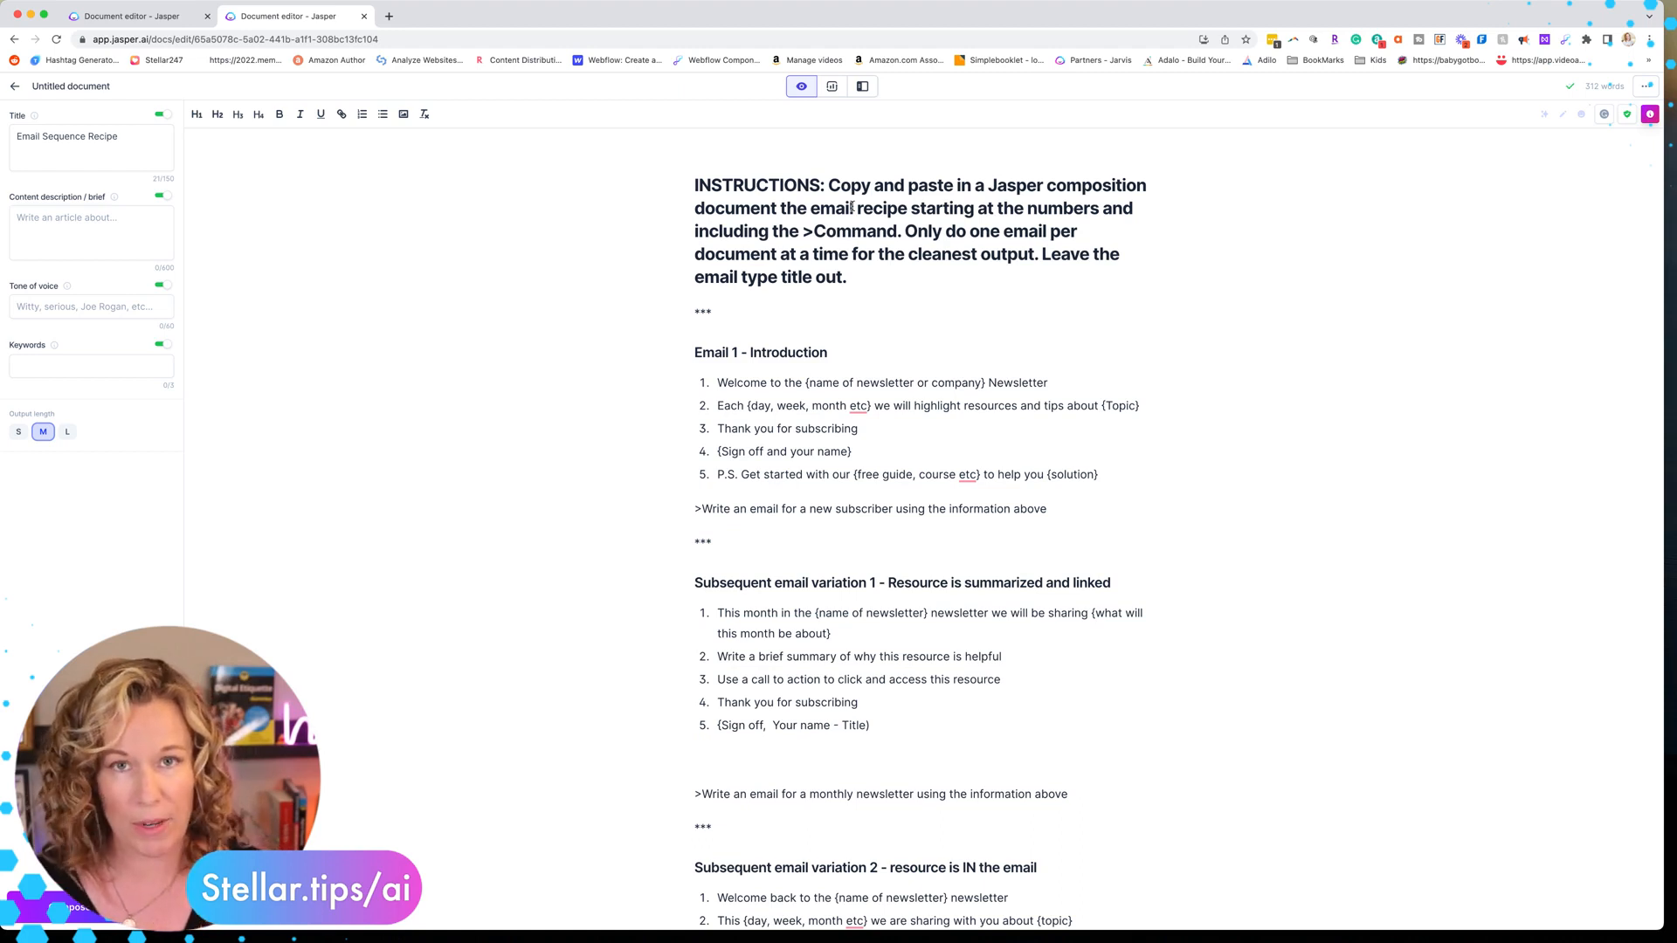
Copy the Email 1 - Introduction list and its command line from the recipe into the blank document in the other tab
{"action": "scroll", "coordinate": [716, 289], "scroll_direction": "down", "scroll_amount": 1}
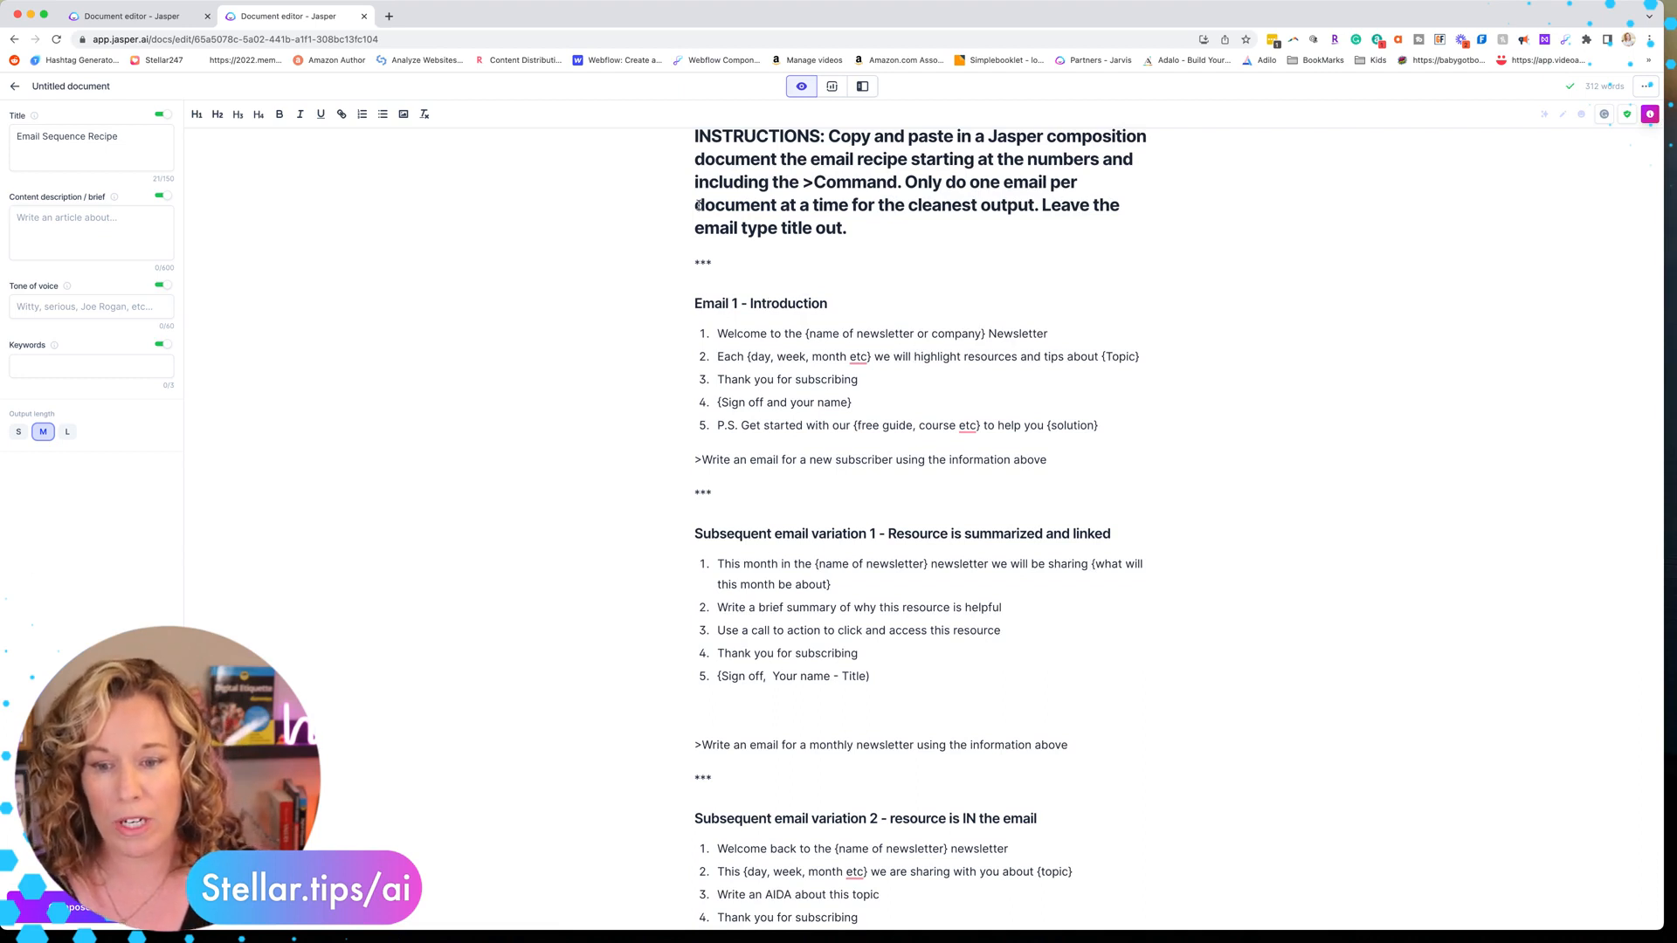
{"action": "scroll", "coordinate": [700, 348], "scroll_direction": "down", "scroll_amount": 1}
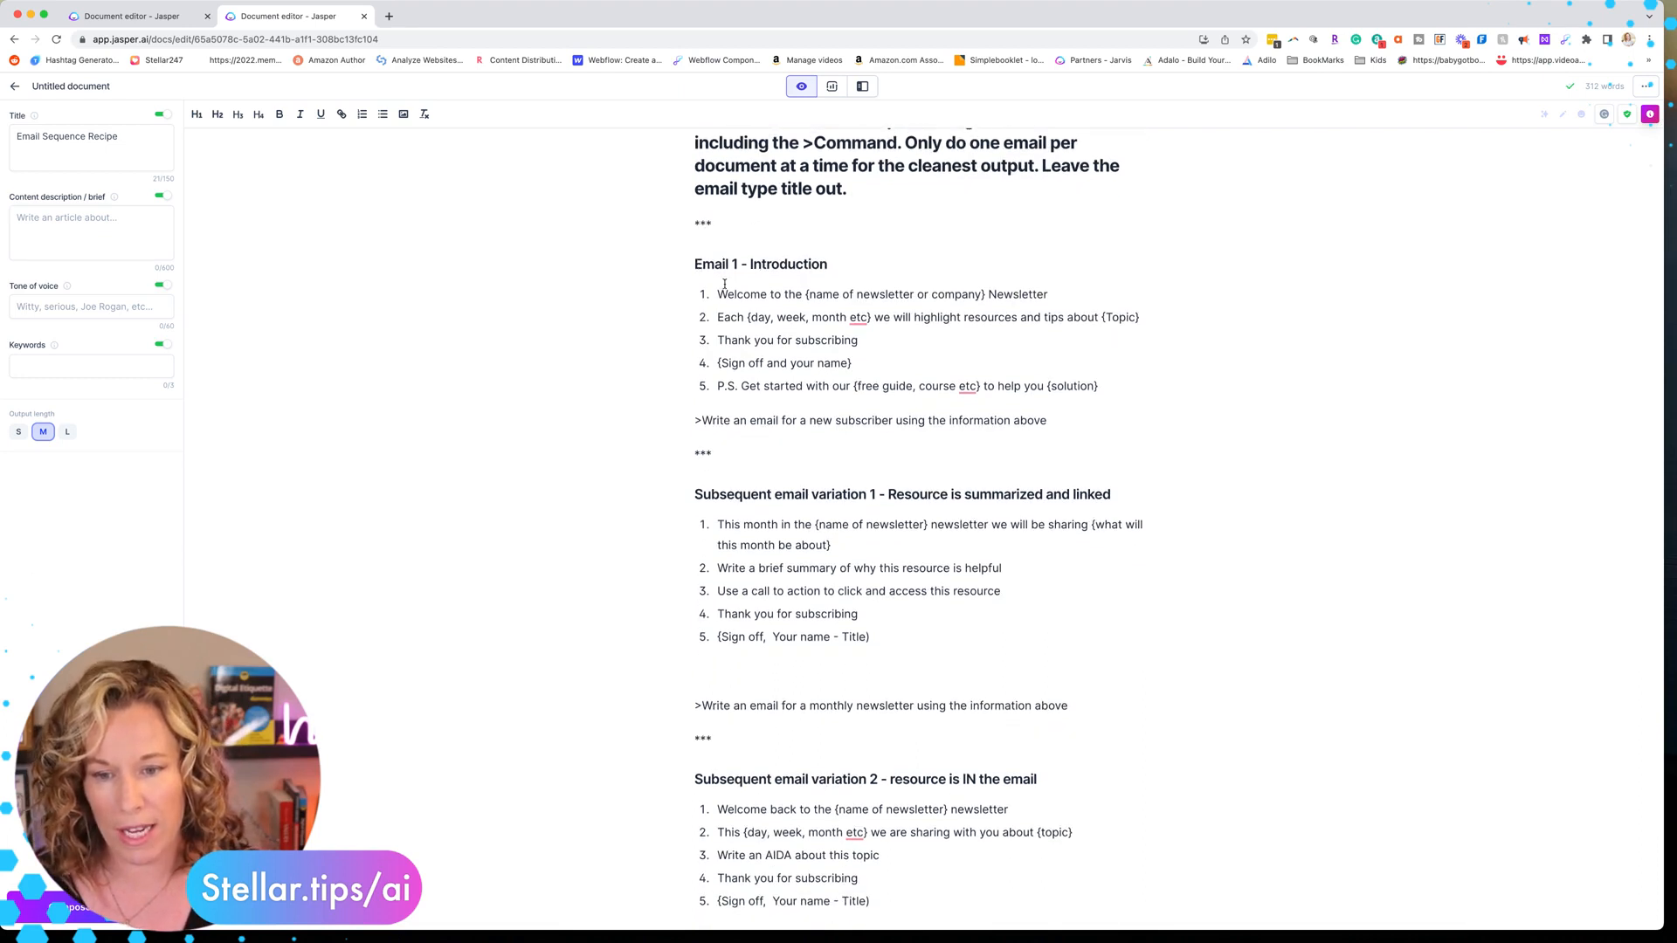
{"action": "left_click_drag", "start_coordinate": [717, 296], "coordinate": [1059, 422]}
{"action": "key", "text": "super+c"}
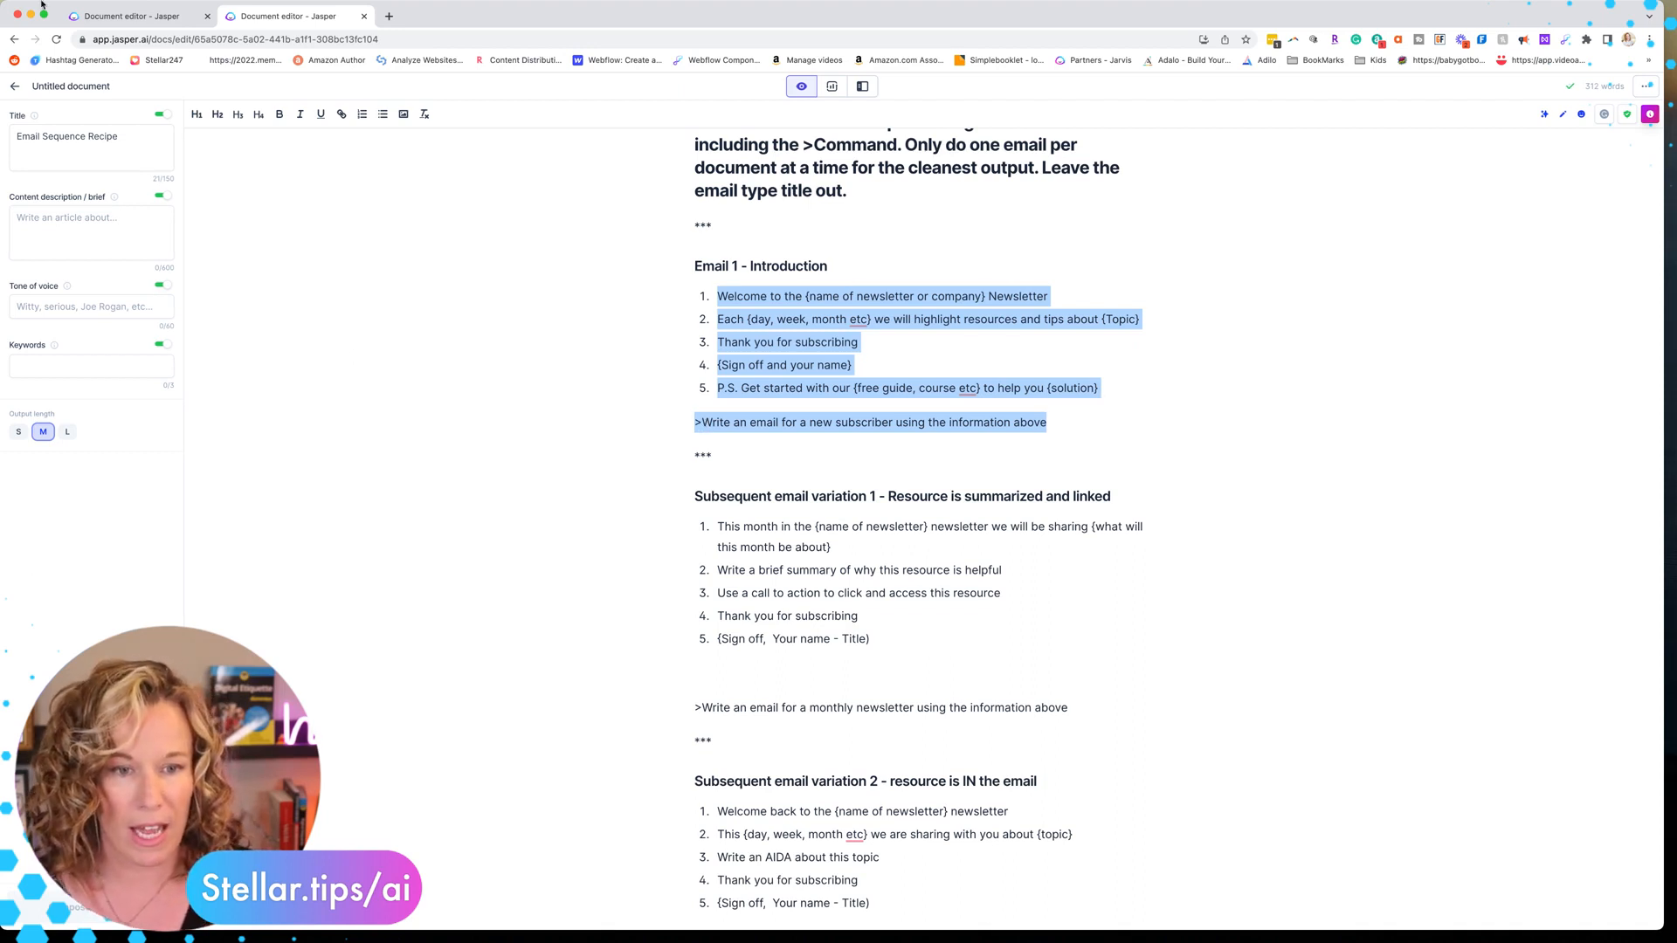
{"action": "left_click", "coordinate": [106, 19]}
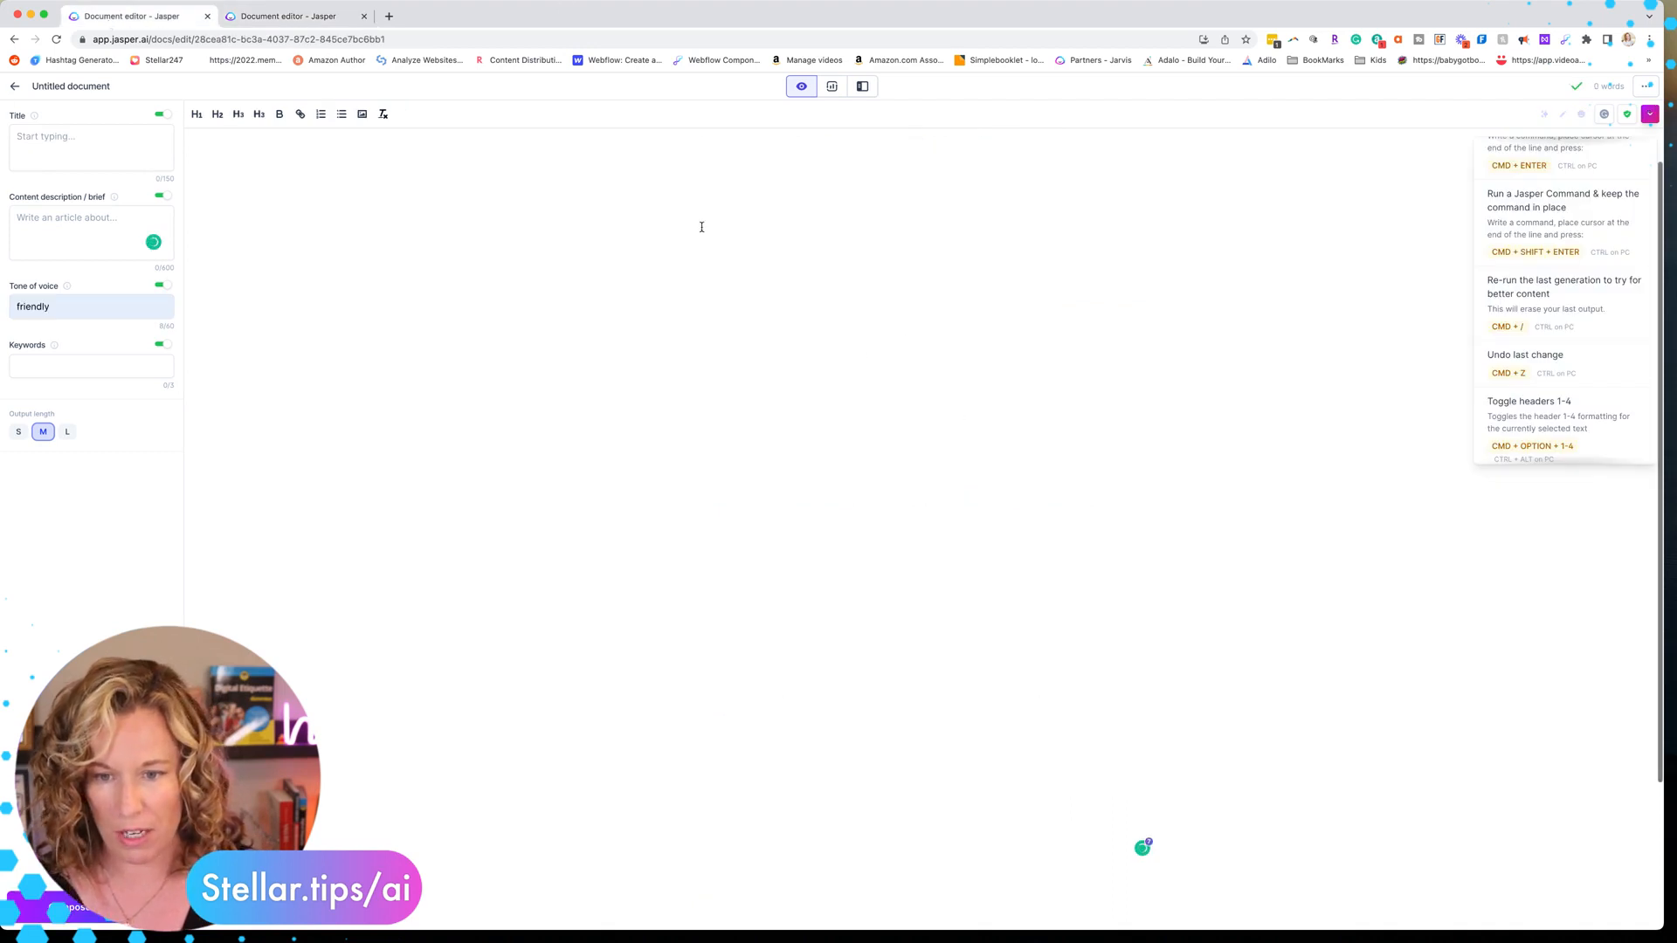
{"action": "left_click", "coordinate": [675, 160]}
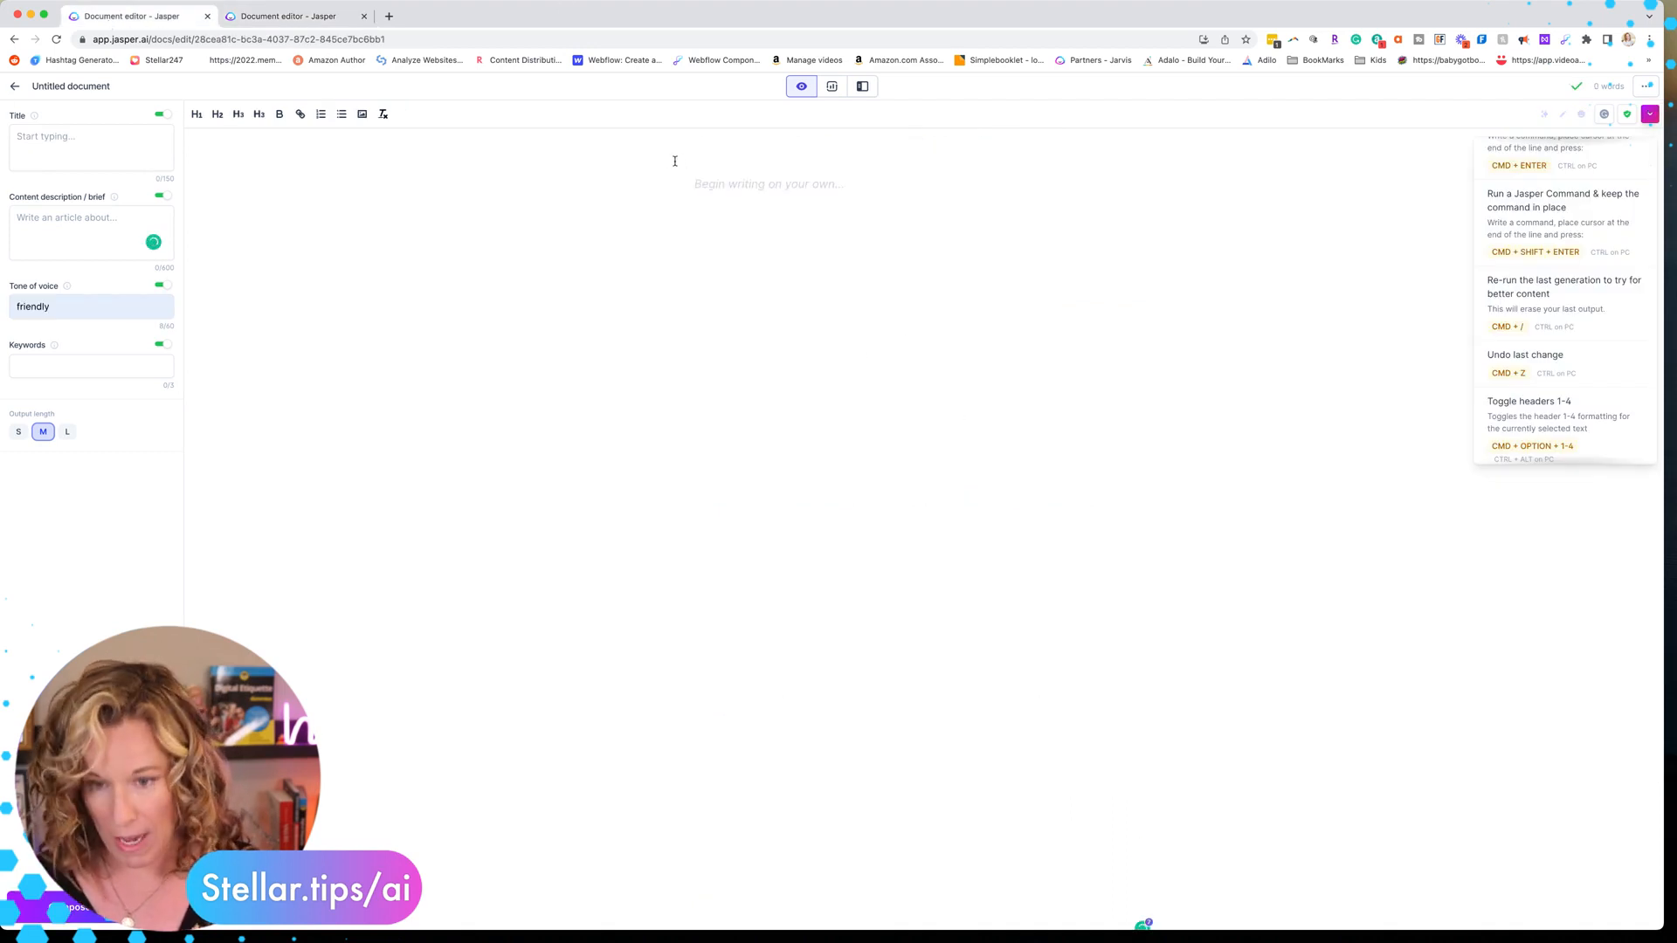
{"action": "key", "text": "super+v"}
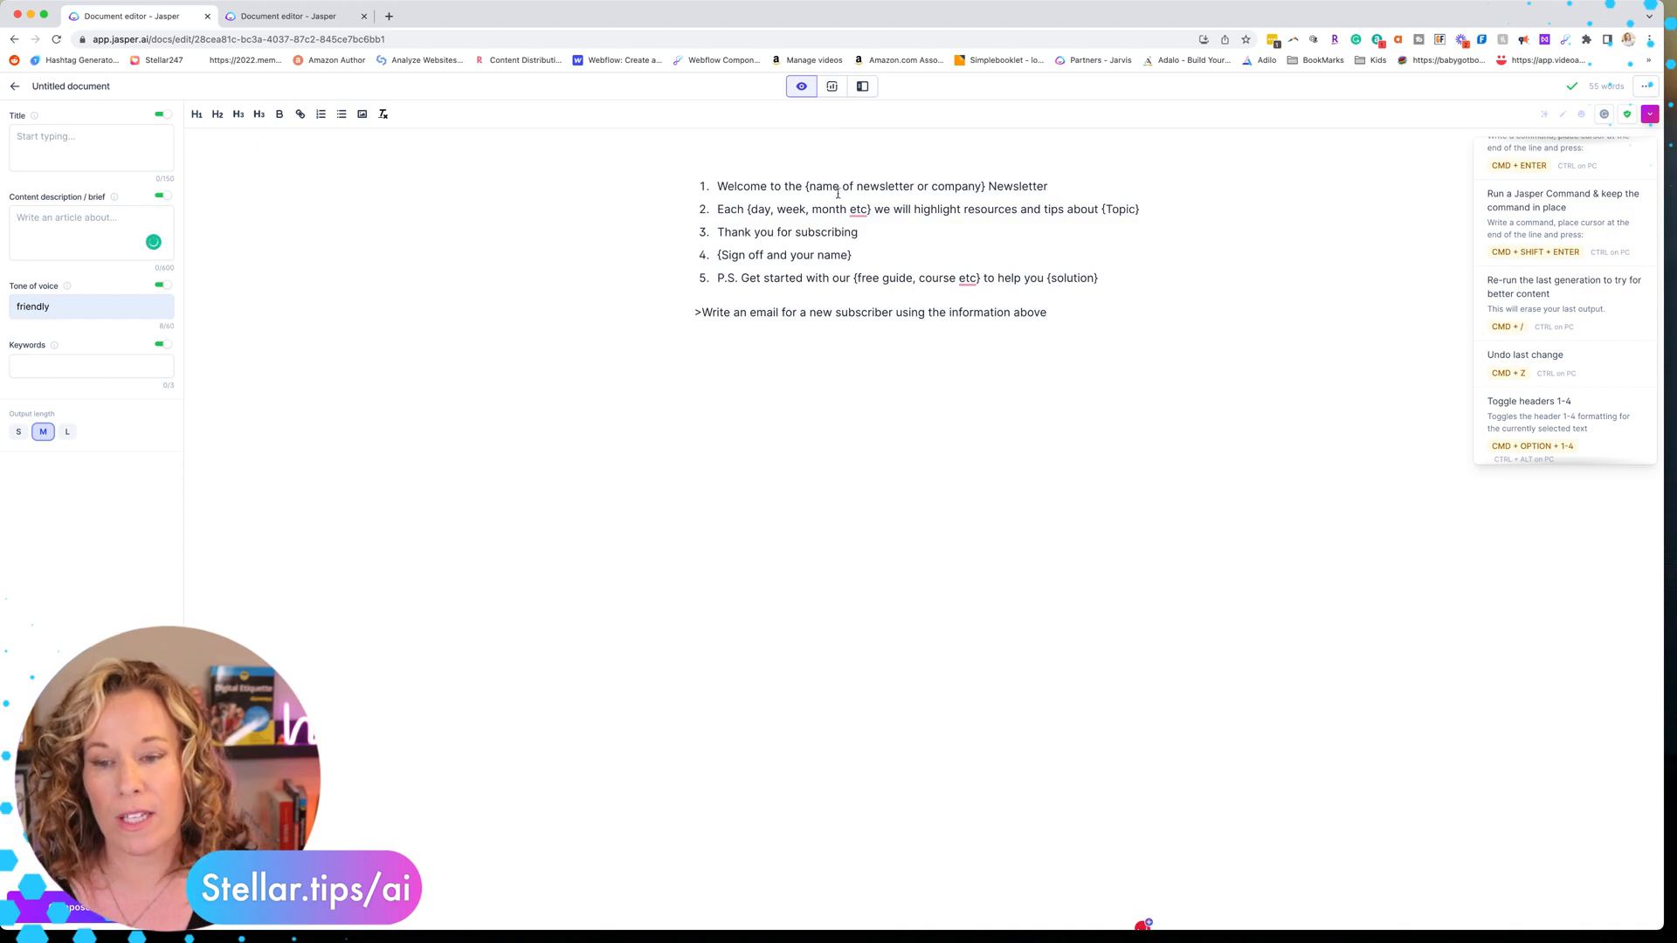
Replace the newsletter name placeholder with Stellar and the frequency placeholder with month
{"action": "mouse_move", "coordinate": [808, 188]}
{"action": "left_mouse_down"}
{"action": "mouse_move", "coordinate": [979, 179]}
{"action": "mouse_move", "coordinate": [803, 183]}
{"action": "left_mouse_up"}
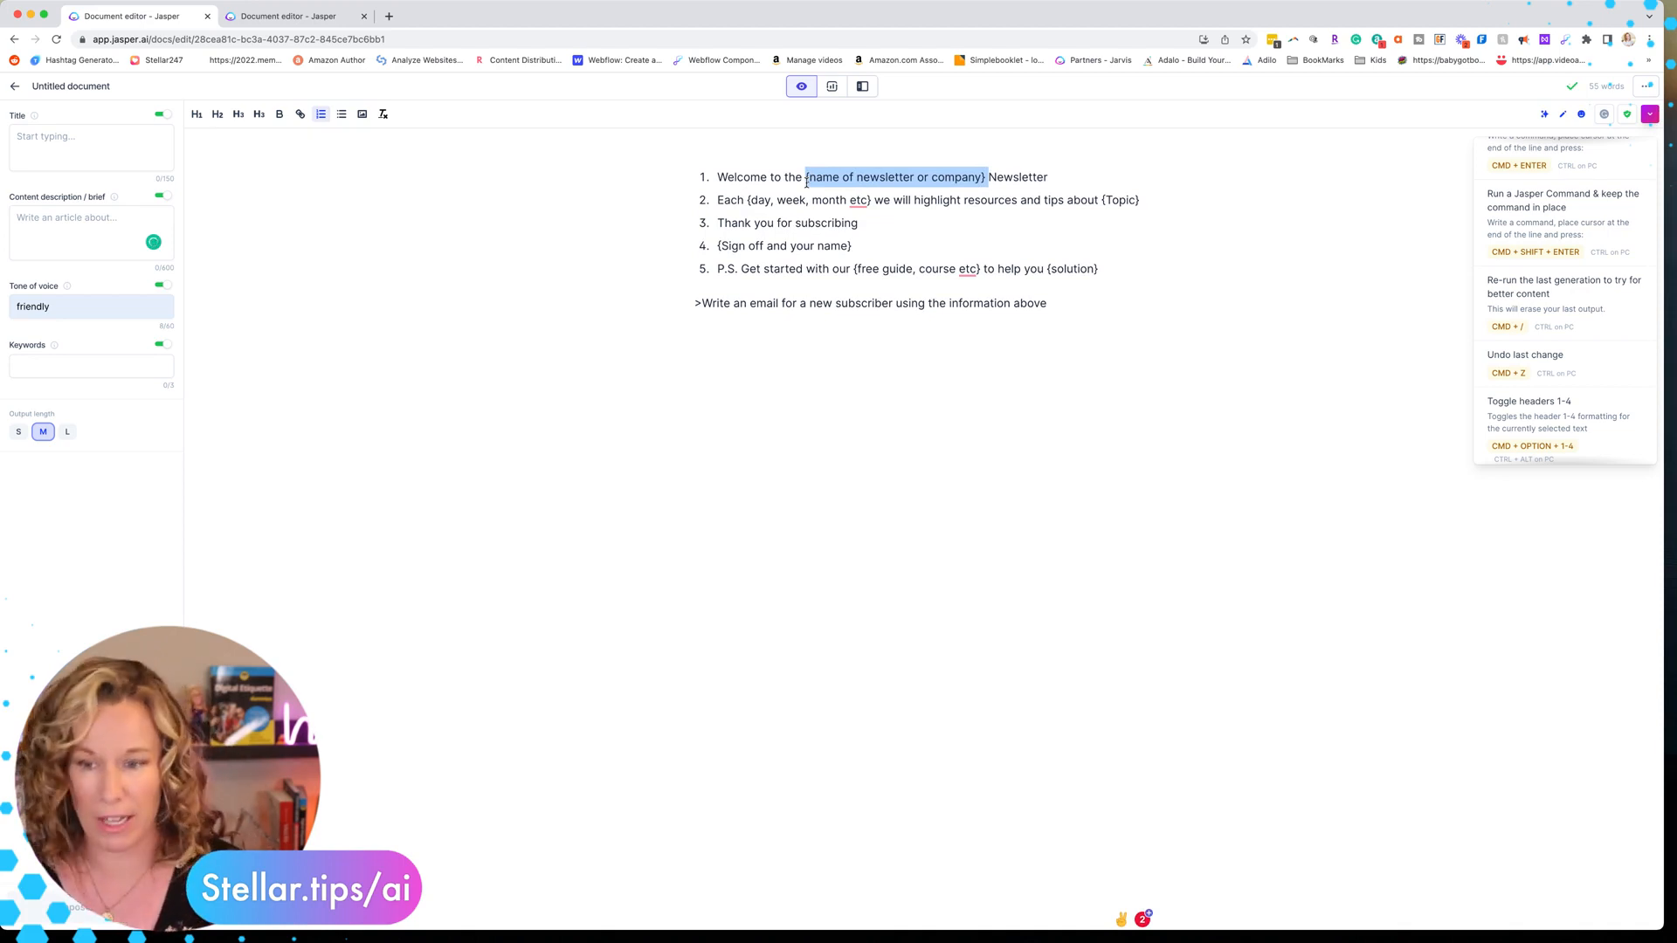
{"action": "type", "text": "Stellar"}
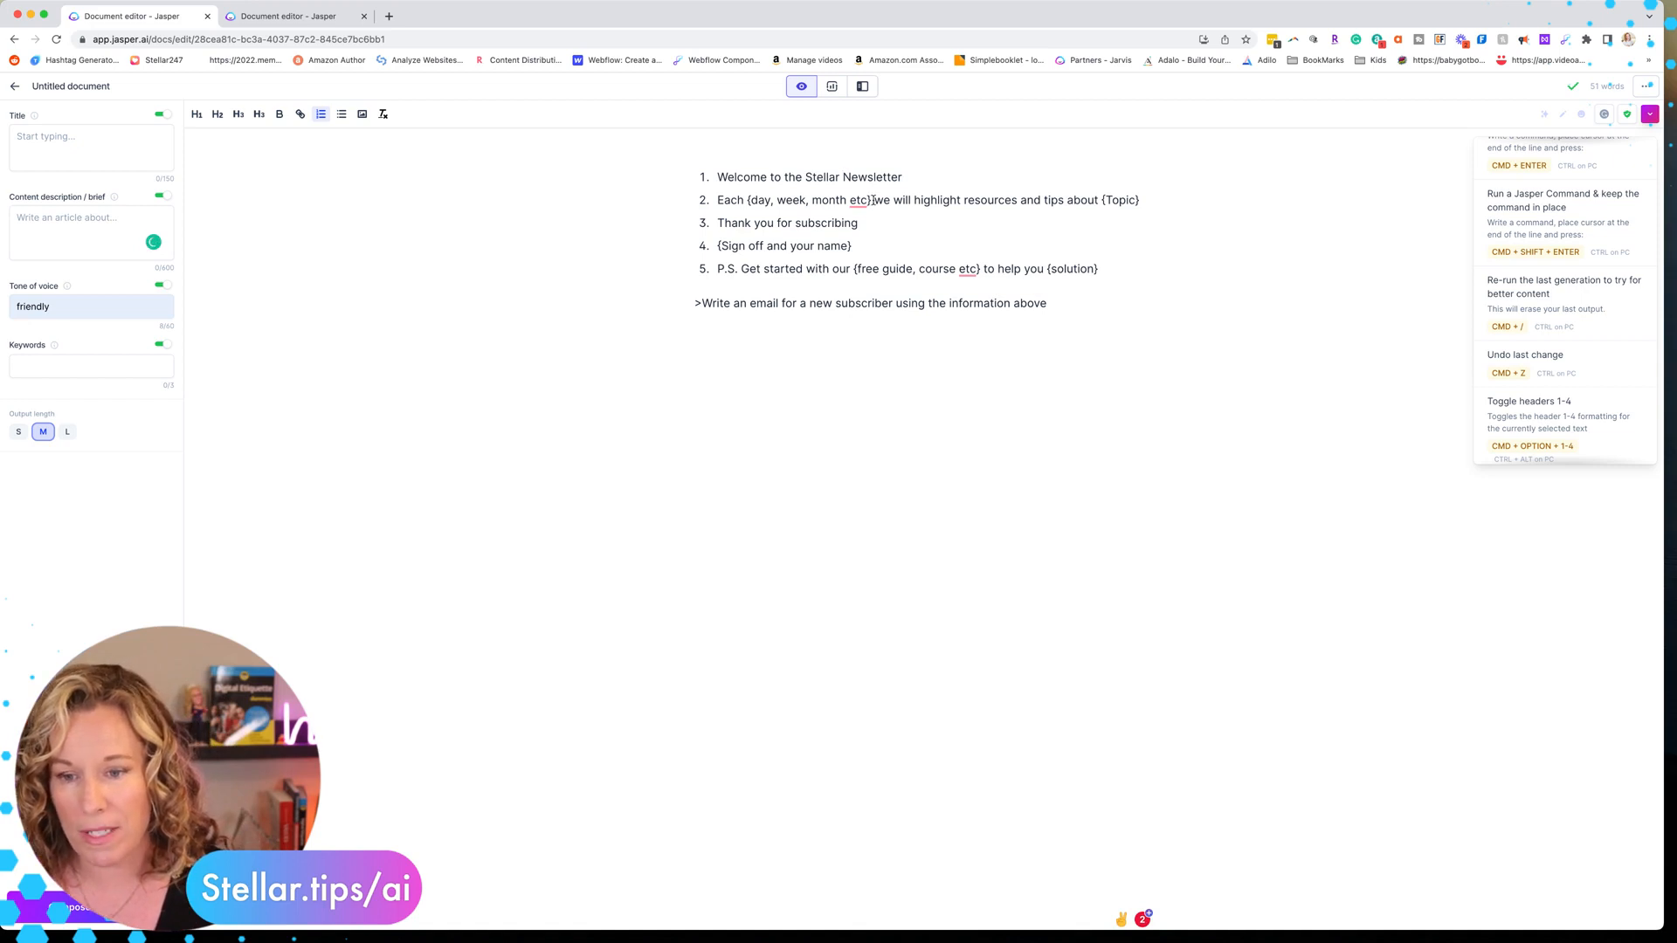
{"action": "left_click_drag", "start_coordinate": [872, 200], "coordinate": [744, 200]}
{"action": "type", "text": "month"}
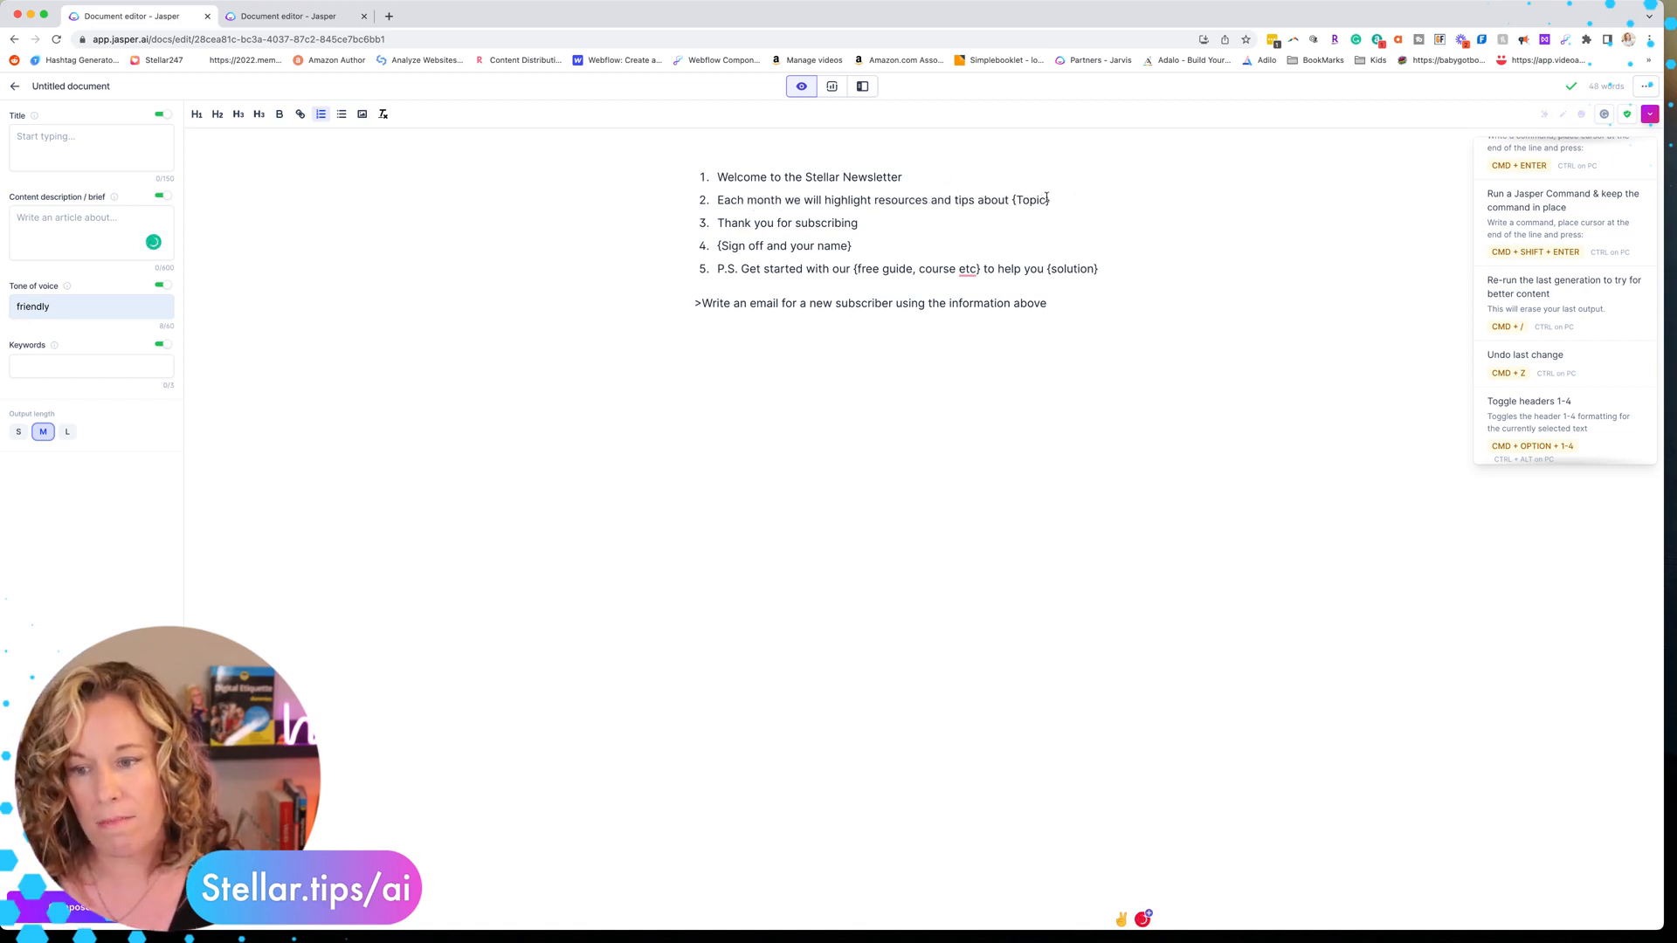
Replace the {Topic} placeholder with Content Marketing
{"action": "left_click_drag", "start_coordinate": [1047, 199], "coordinate": [1011, 202]}
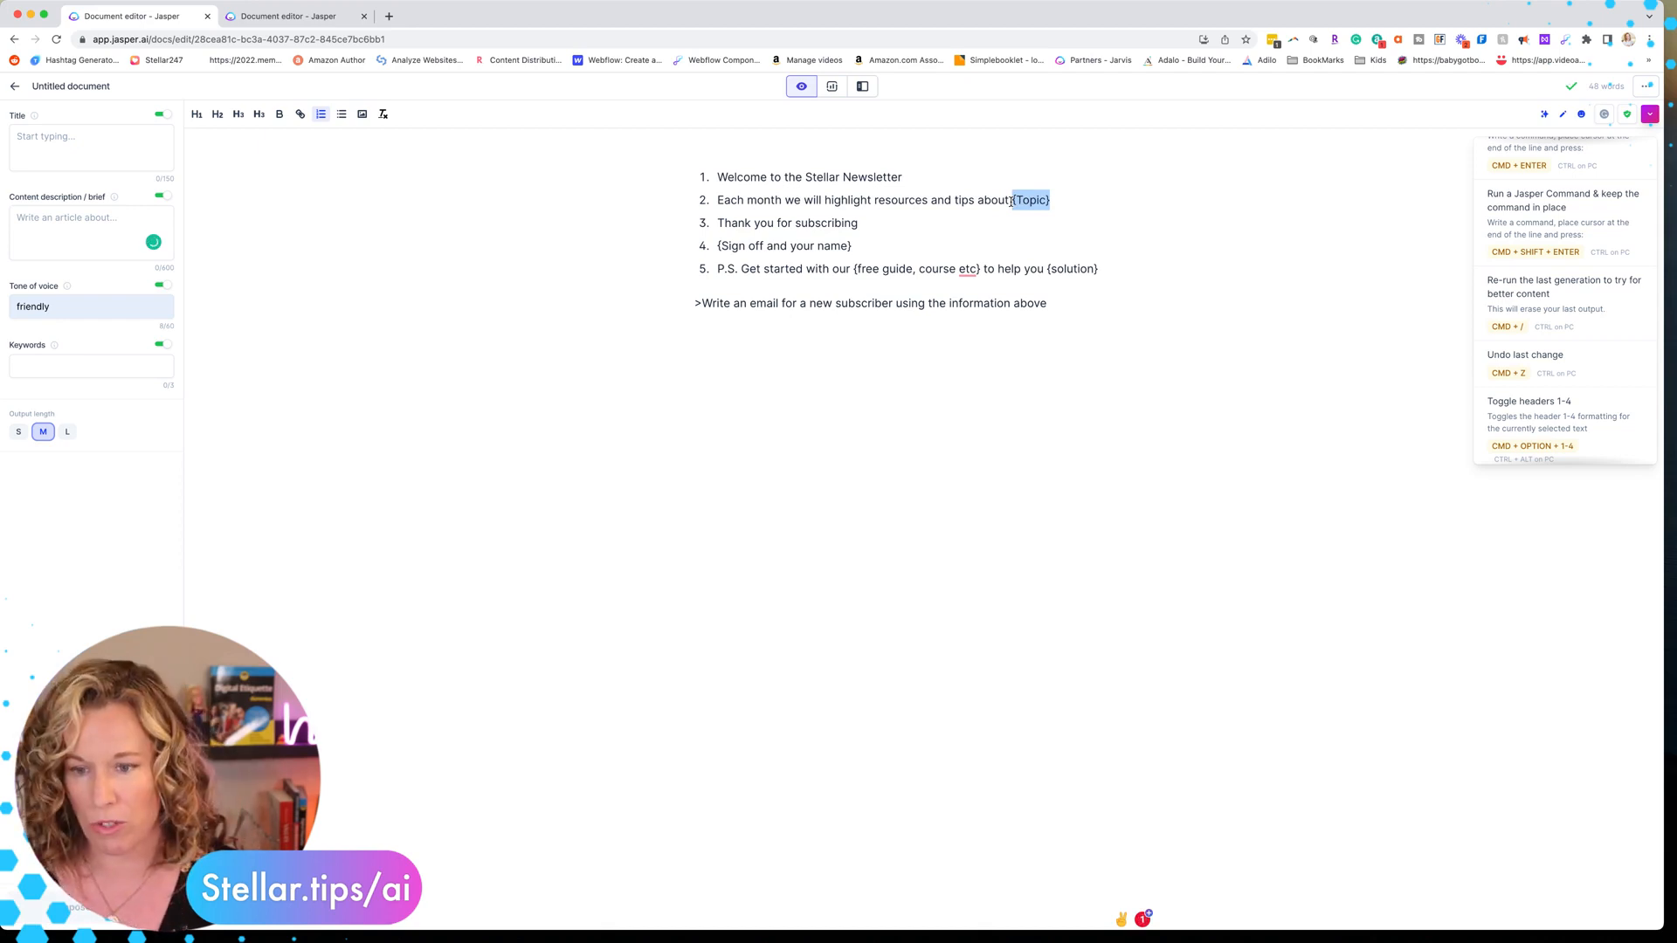
{"action": "type", "text": "C"}
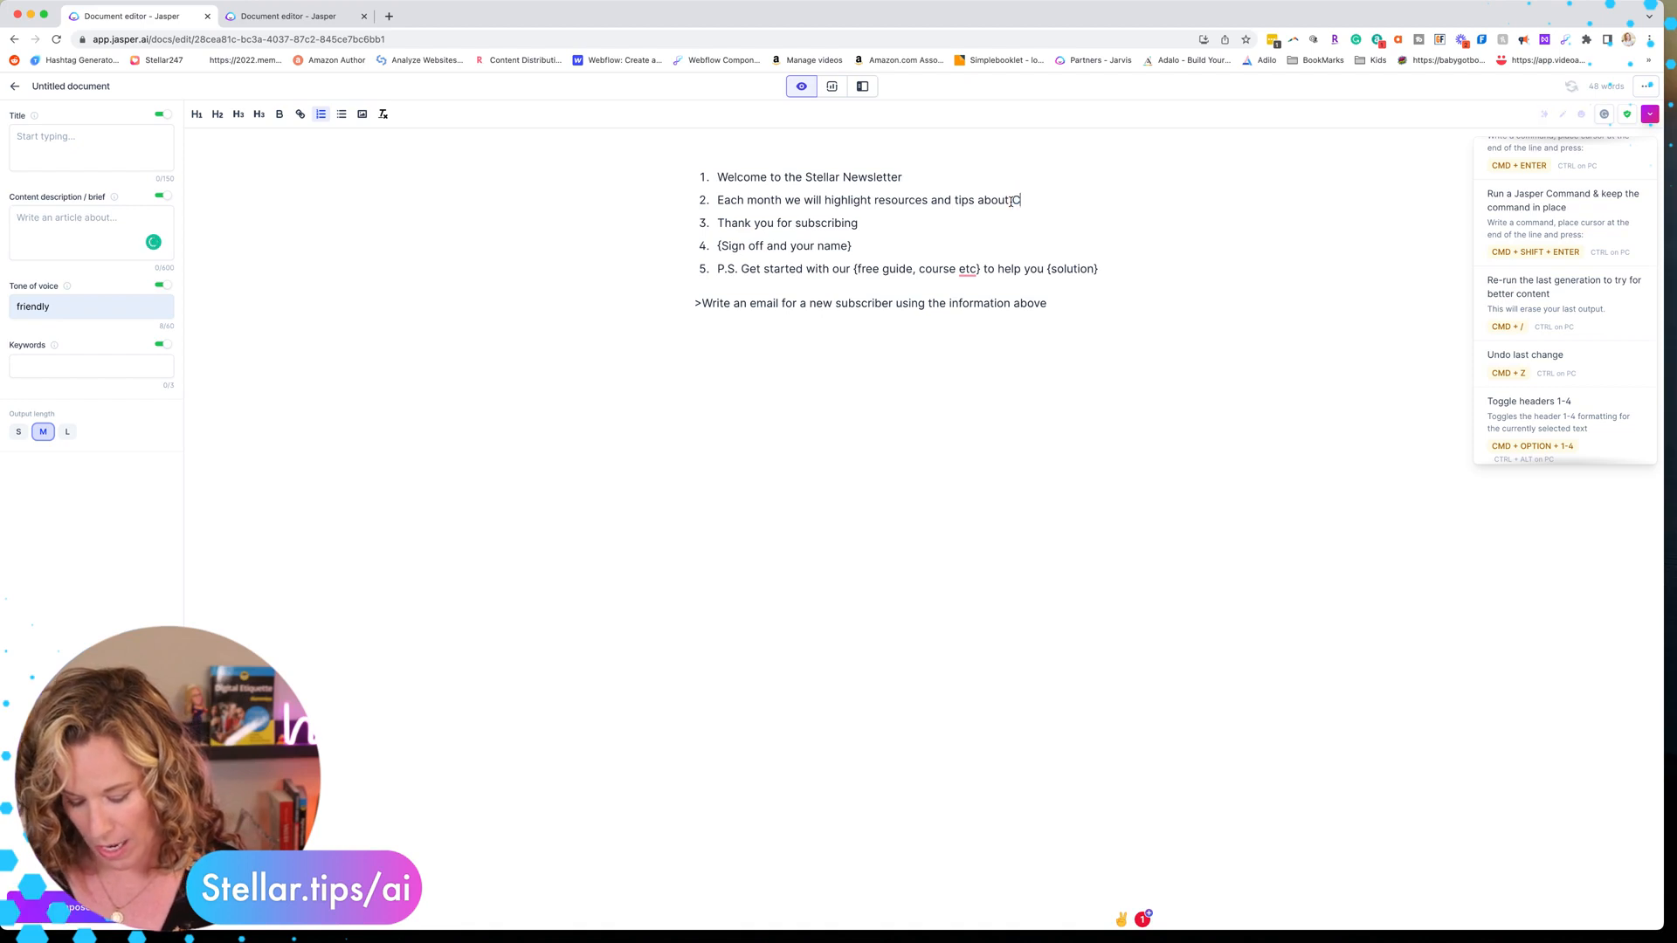
{"action": "type", "text": "ontent Marketing"}
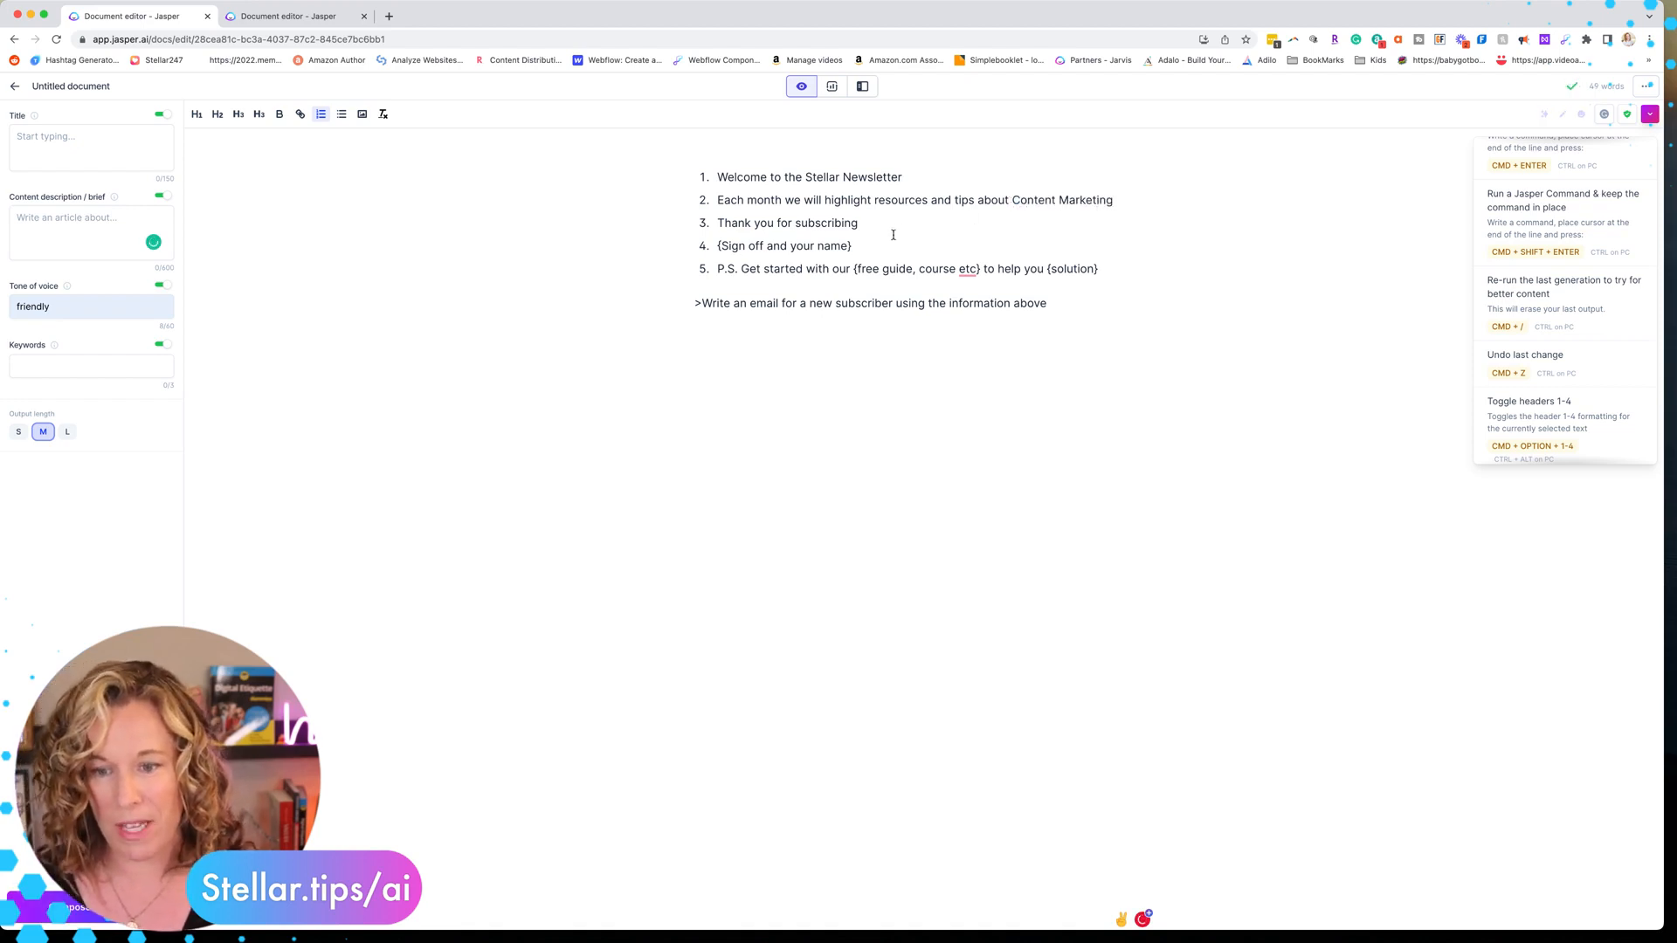
Replace the sign-off placeholder with "To Your Success," the author's name and "Owner of Stellar Media Marketing"
{"action": "left_click_drag", "start_coordinate": [872, 244], "coordinate": [717, 252]}
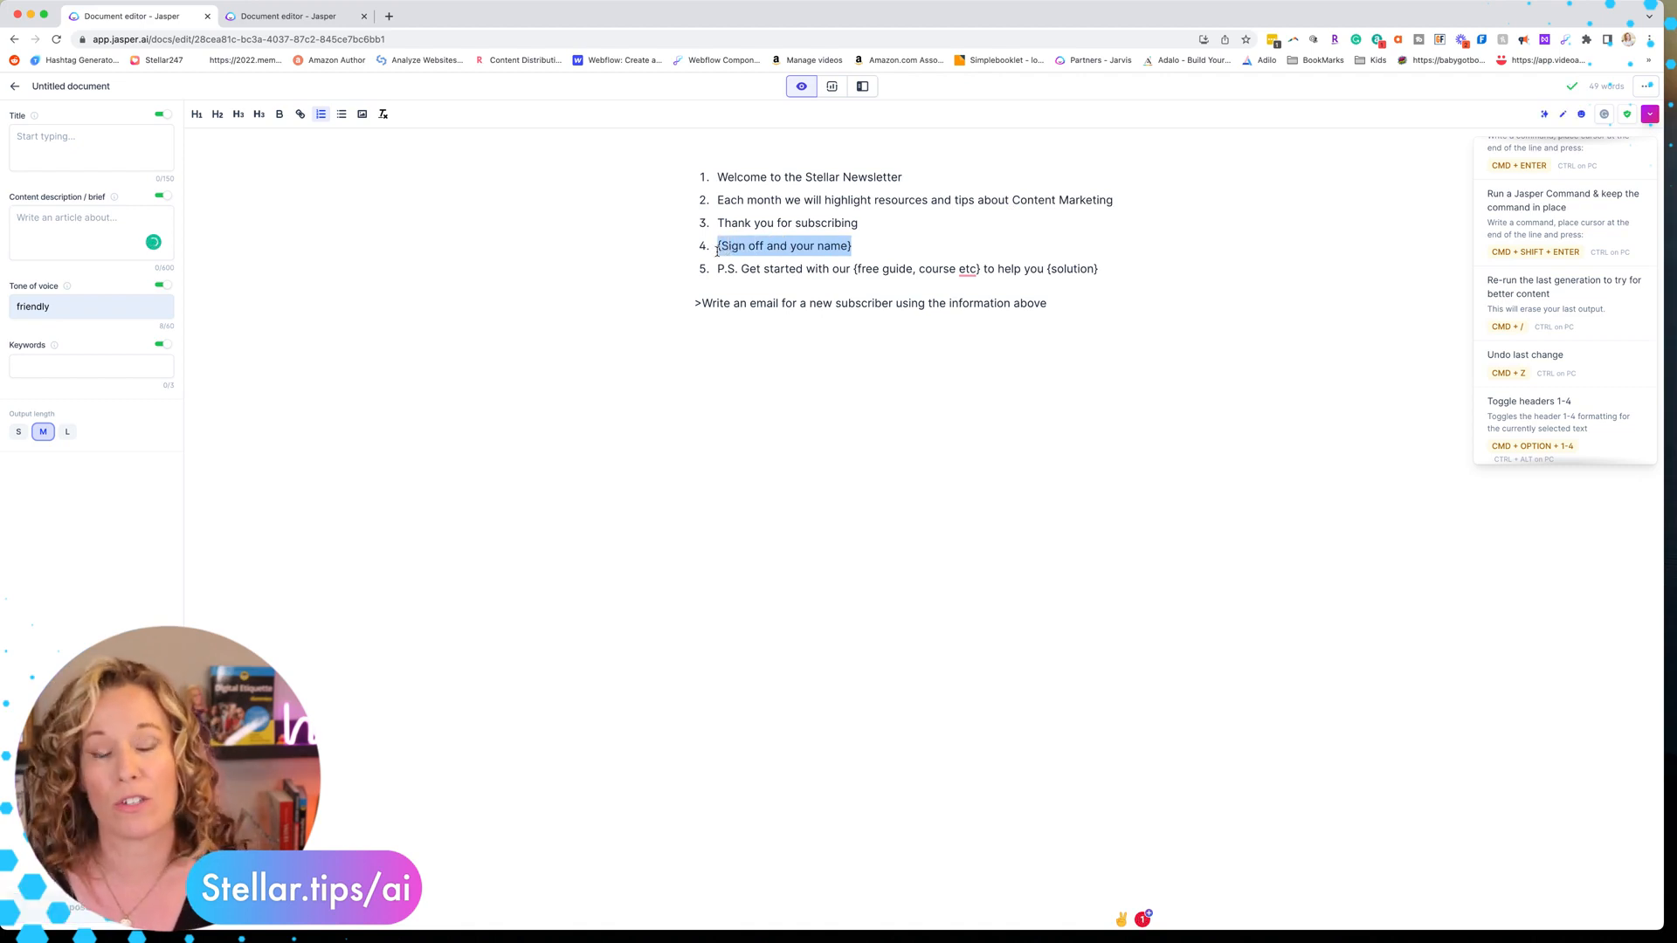
{"action": "type", "text": "To Yo"}
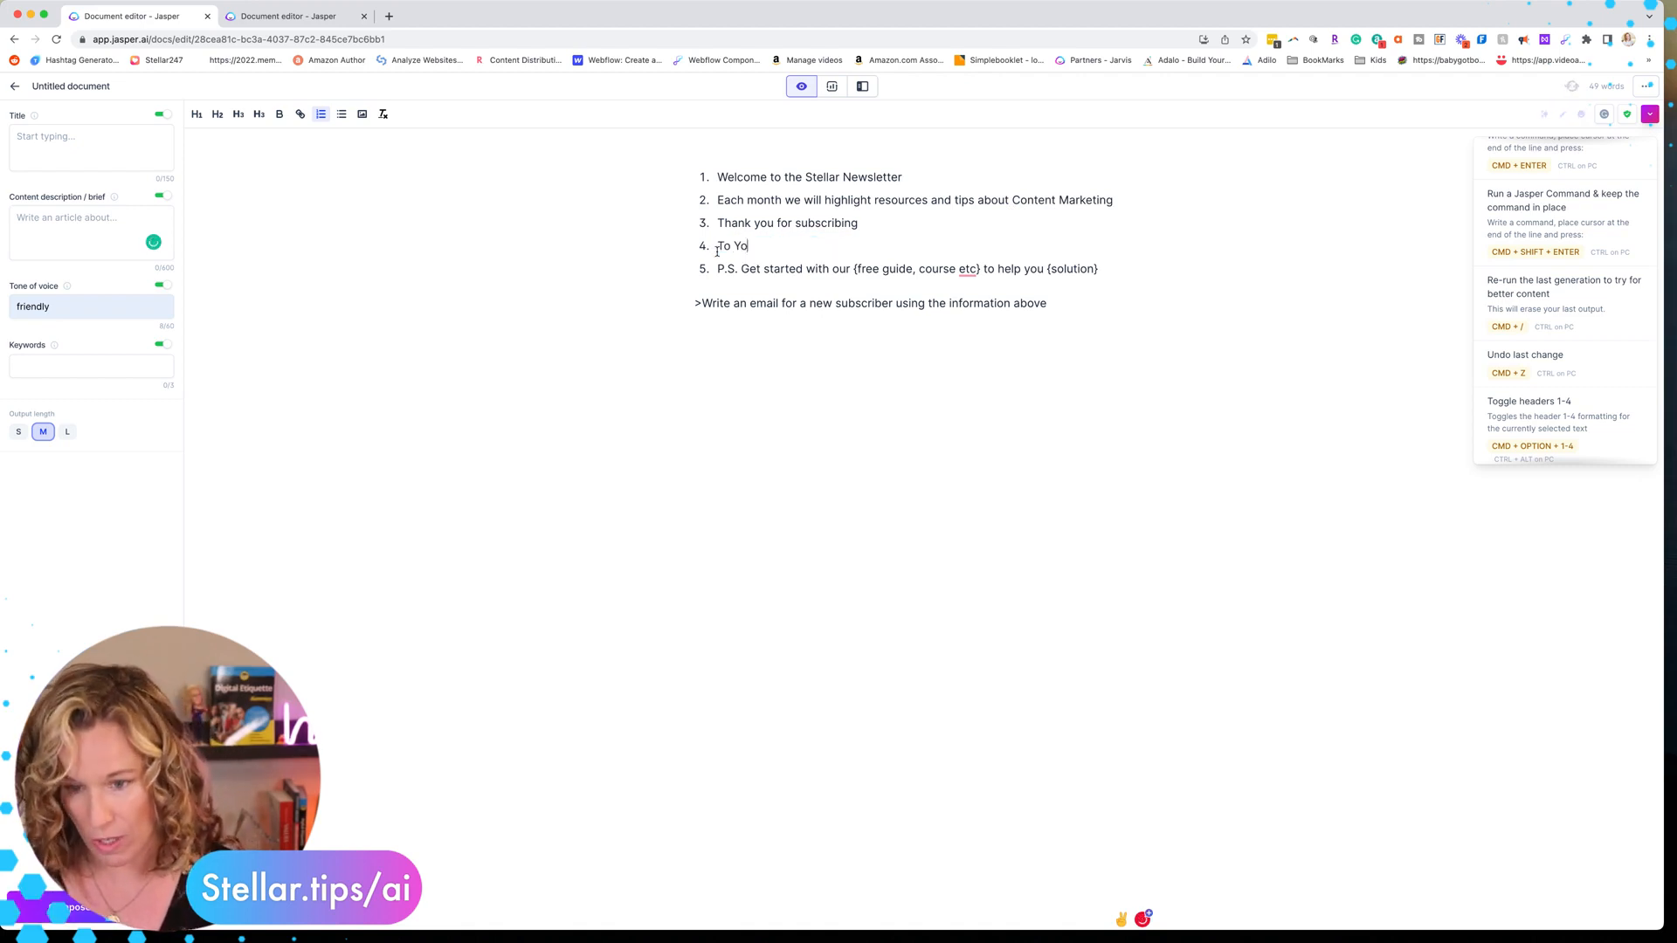
{"action": "type", "text": "ur Success"}
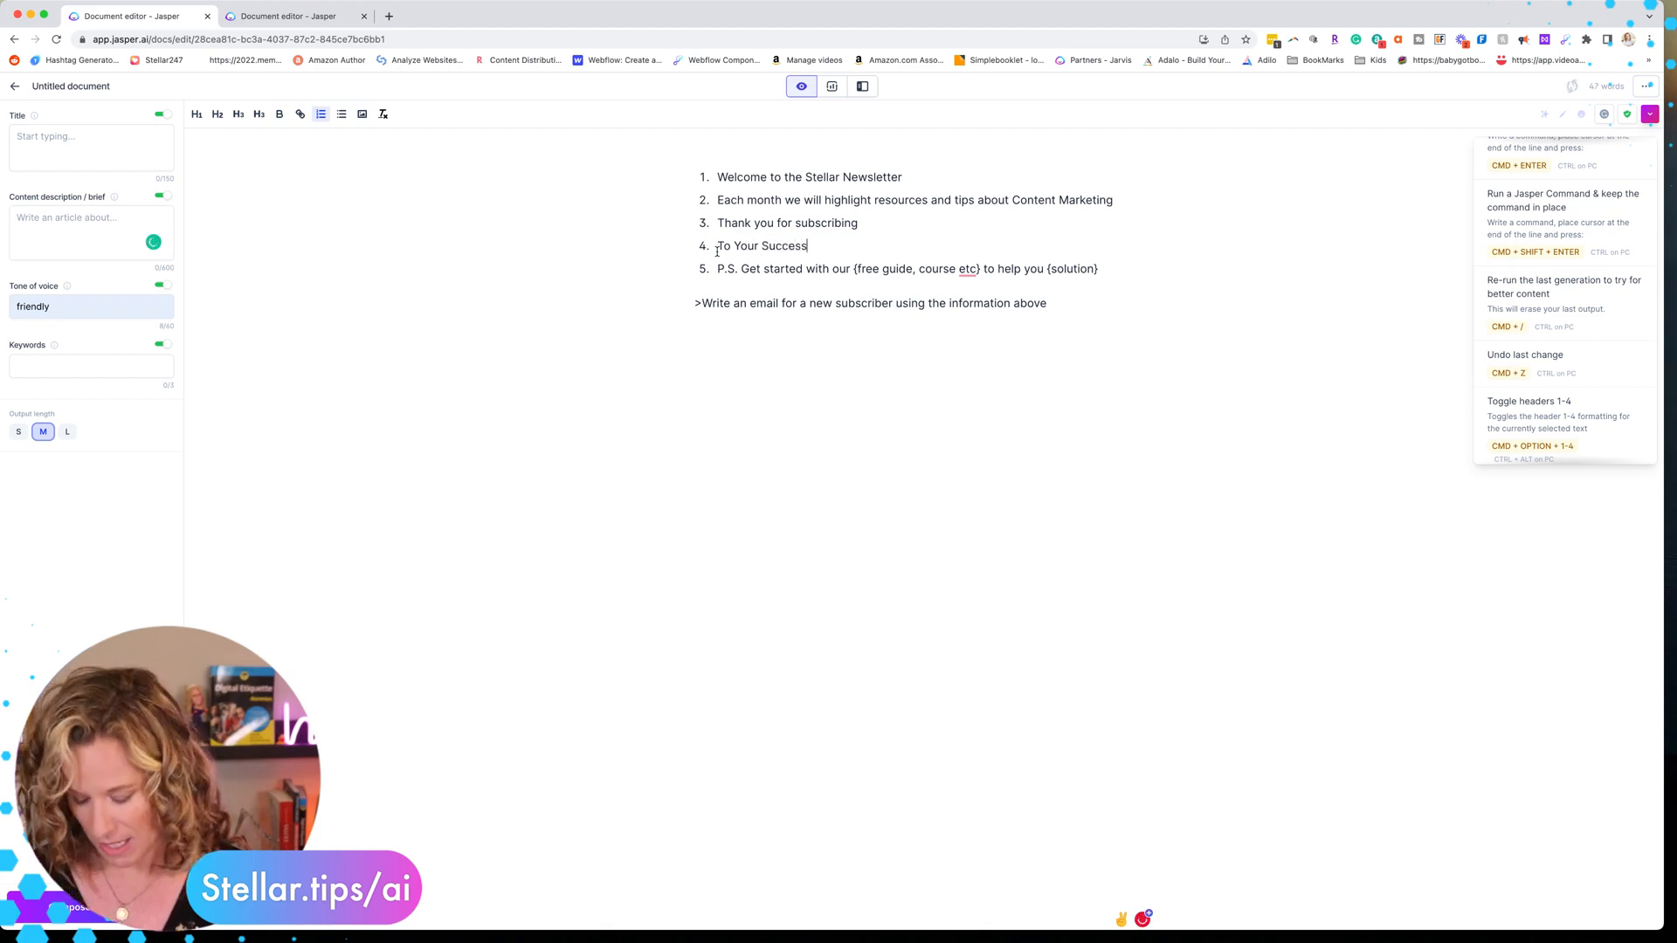
{"action": "type", "text": ", Kelly Mira"}
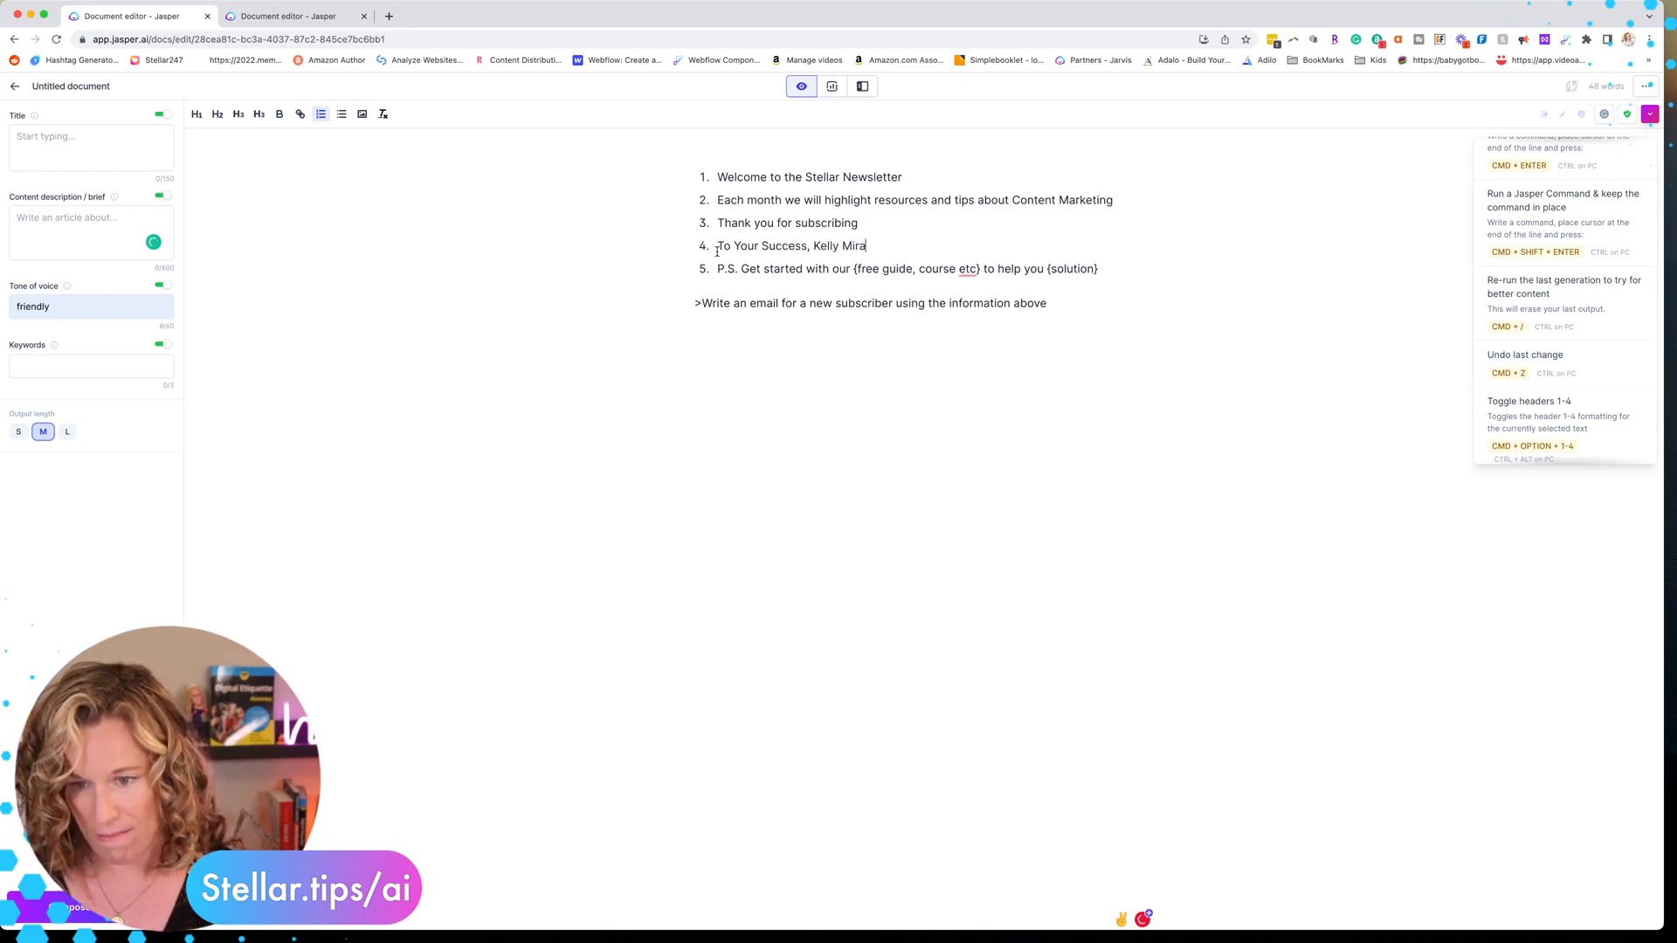
{"action": "type", "text": "bella - Own"}
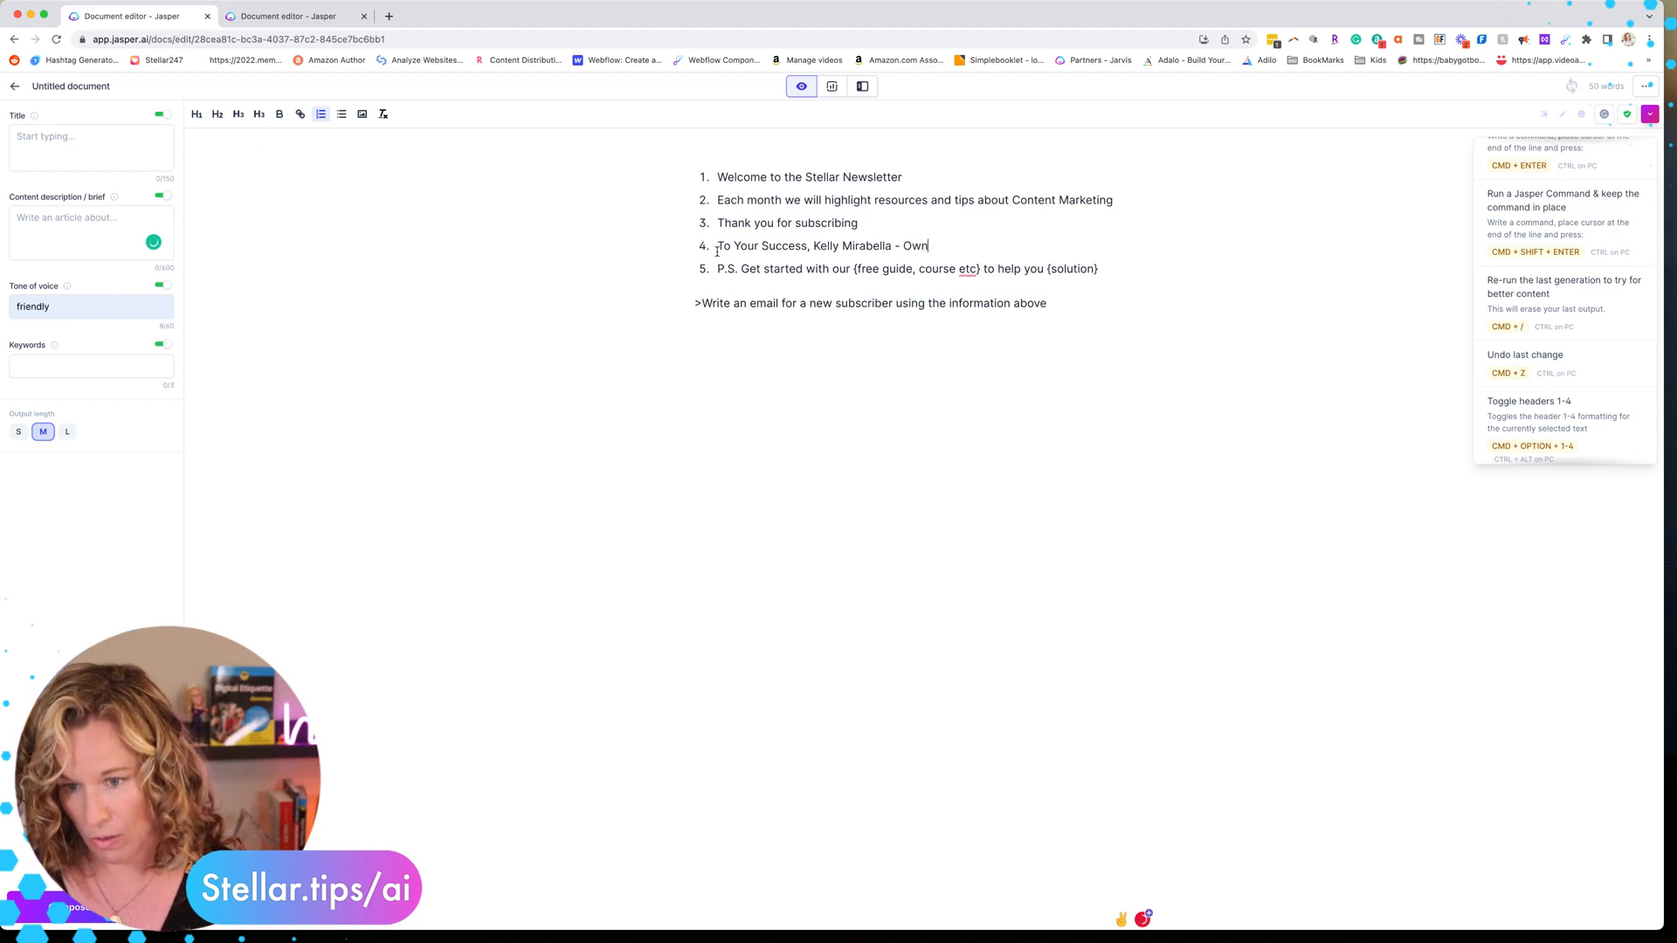
{"action": "type", "text": "er of Stellar Medi"}
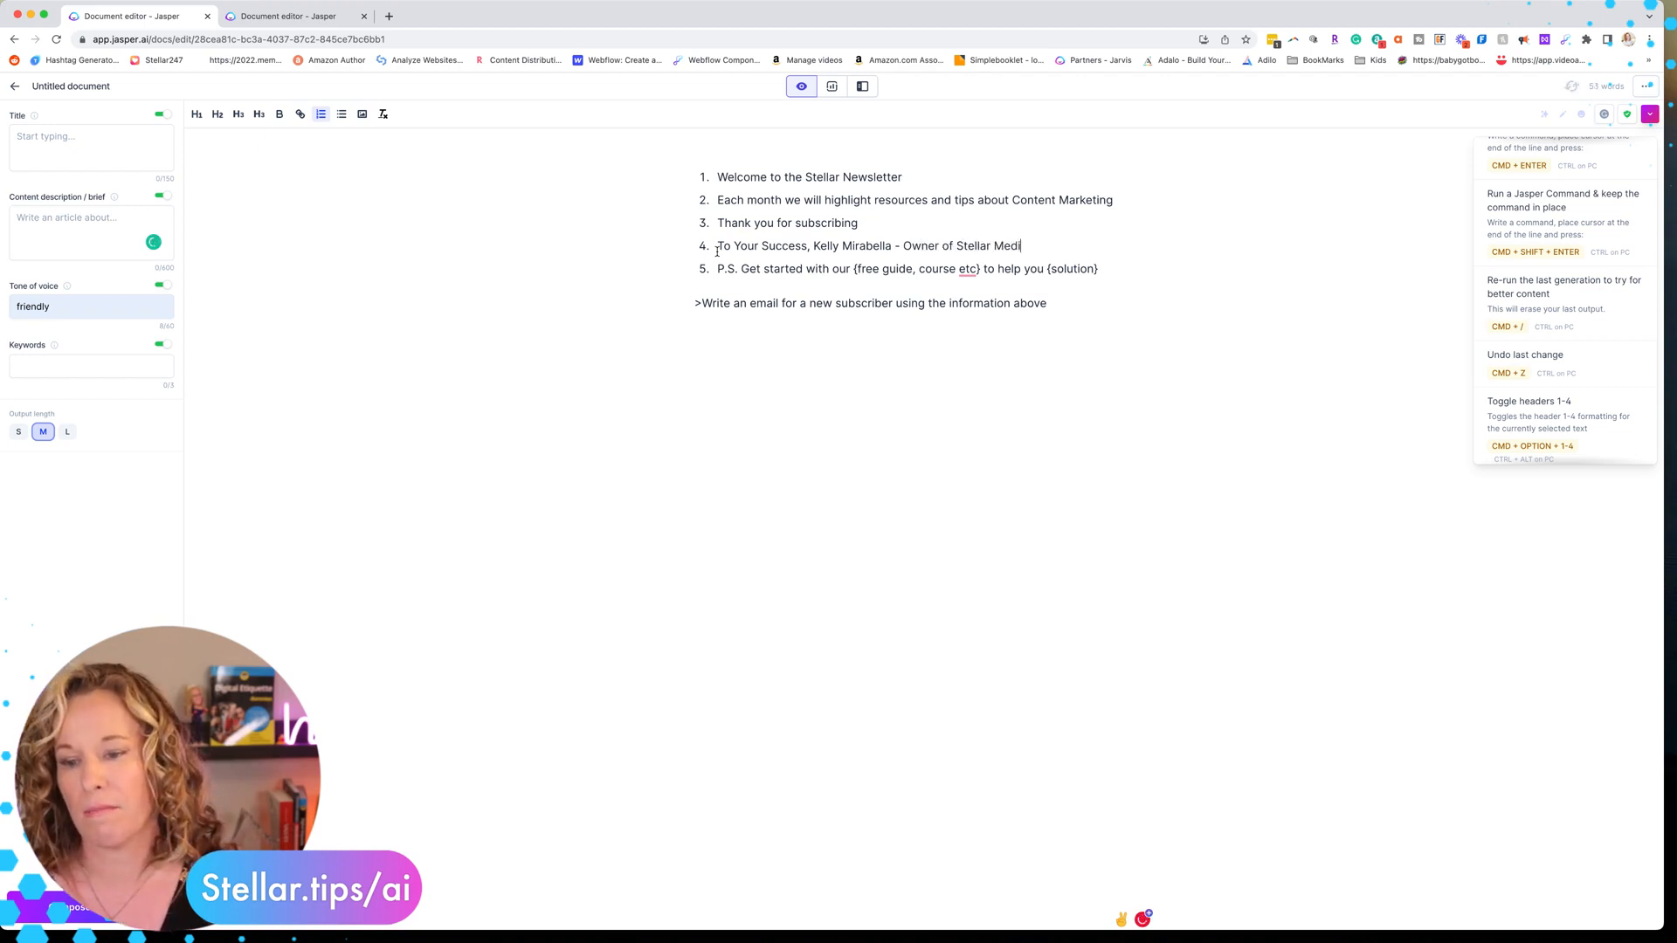
{"action": "type", "text": "a Marketing"}
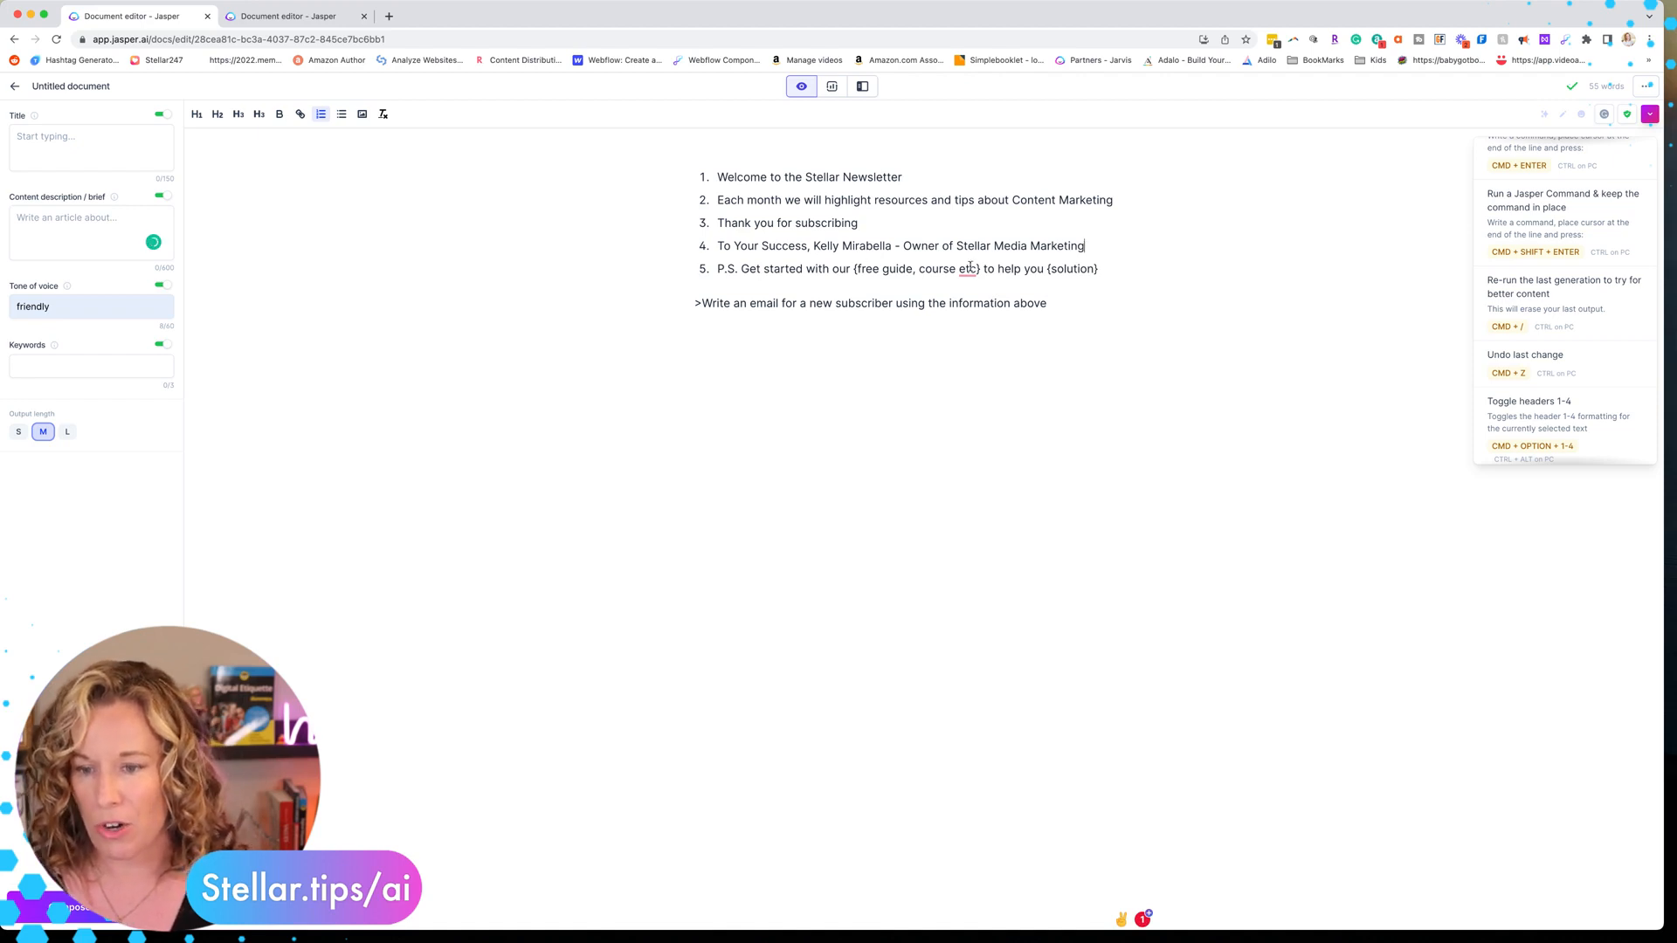
Replace the P.S. placeholders with "free guide" and "create a content marketing strategy"
{"action": "left_click_drag", "start_coordinate": [981, 269], "coordinate": [853, 273]}
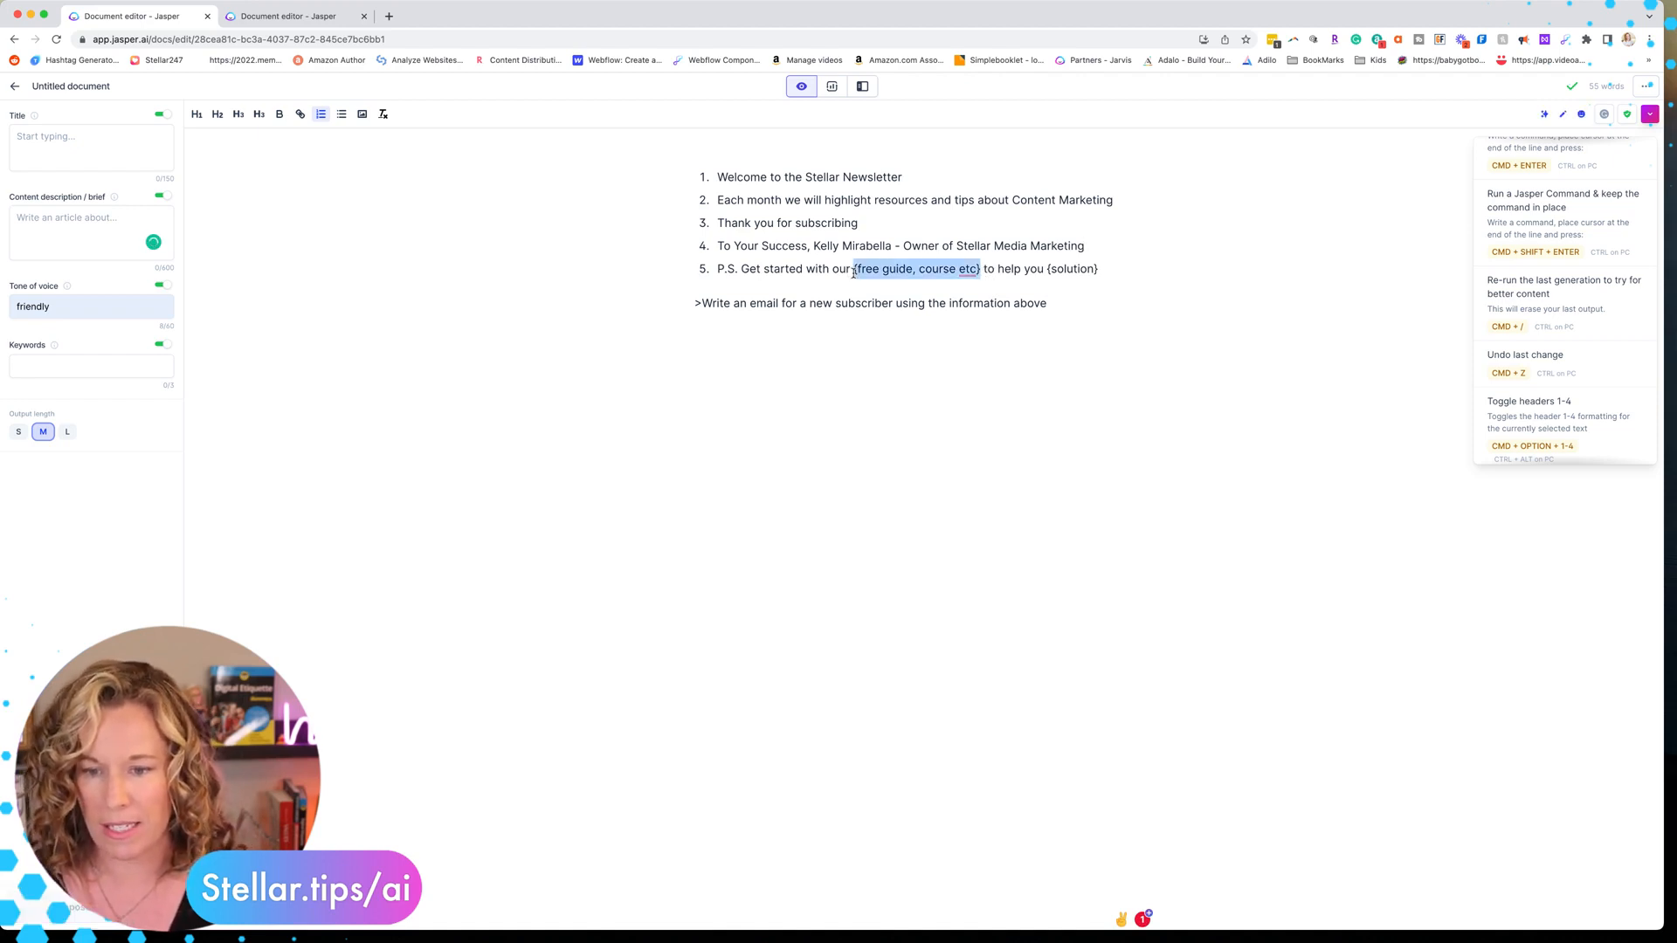
{"action": "mouse_move", "coordinate": [974, 263]}
{"action": "type", "text": "free guide"}
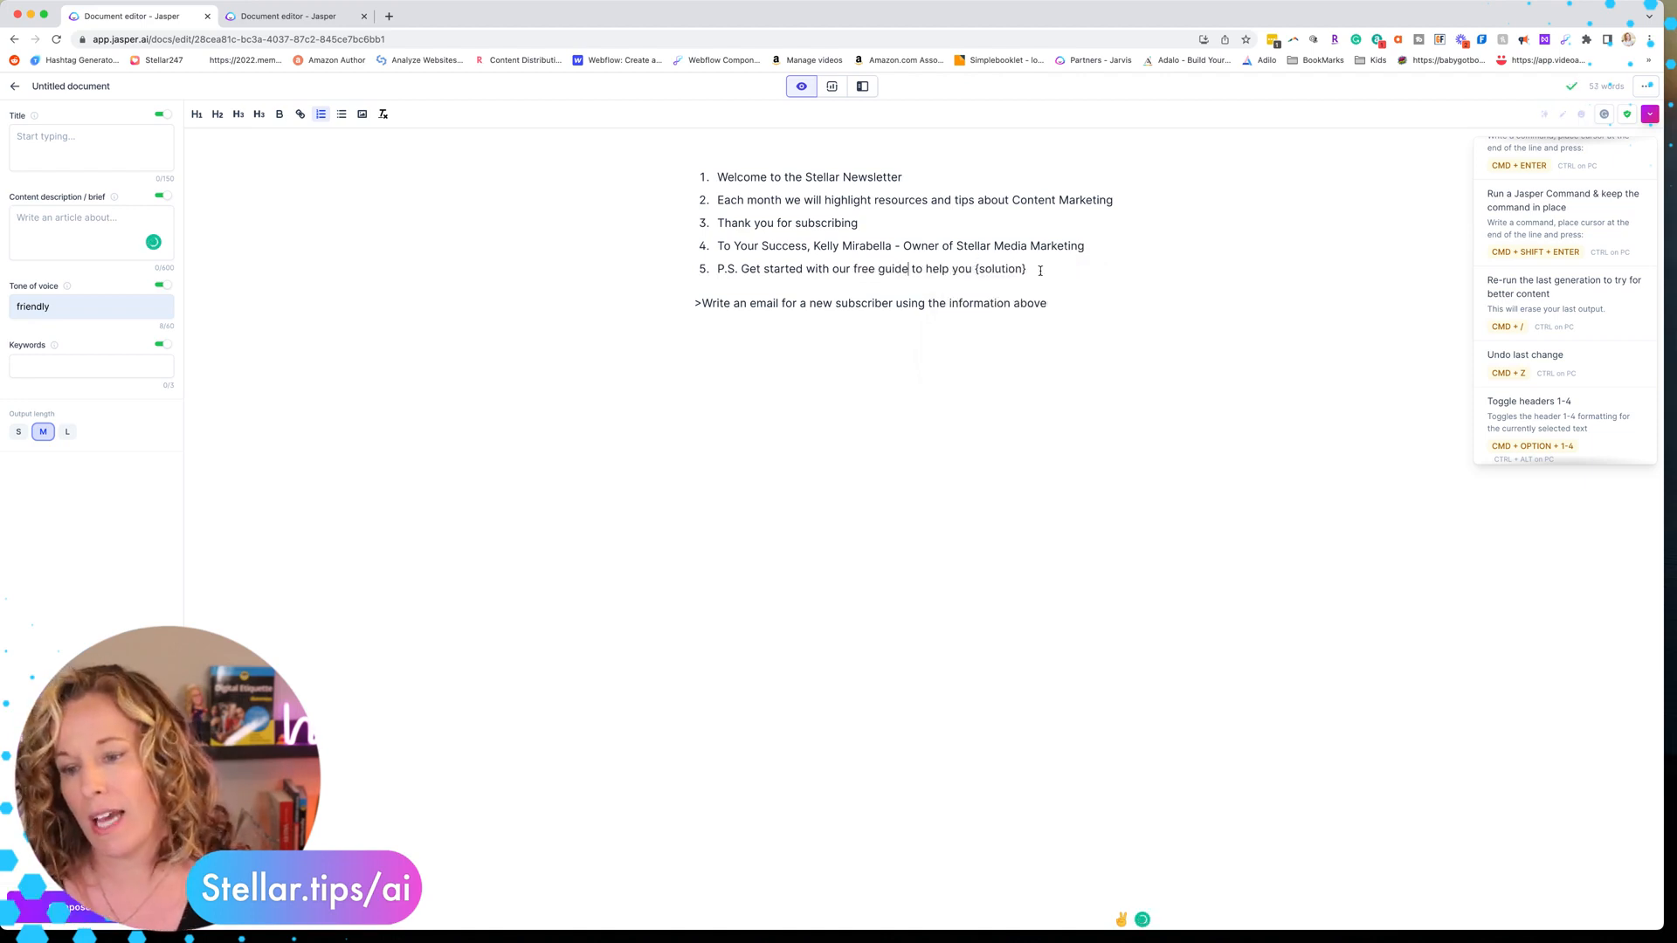
{"action": "left_click_drag", "start_coordinate": [1028, 267], "coordinate": [974, 267]}
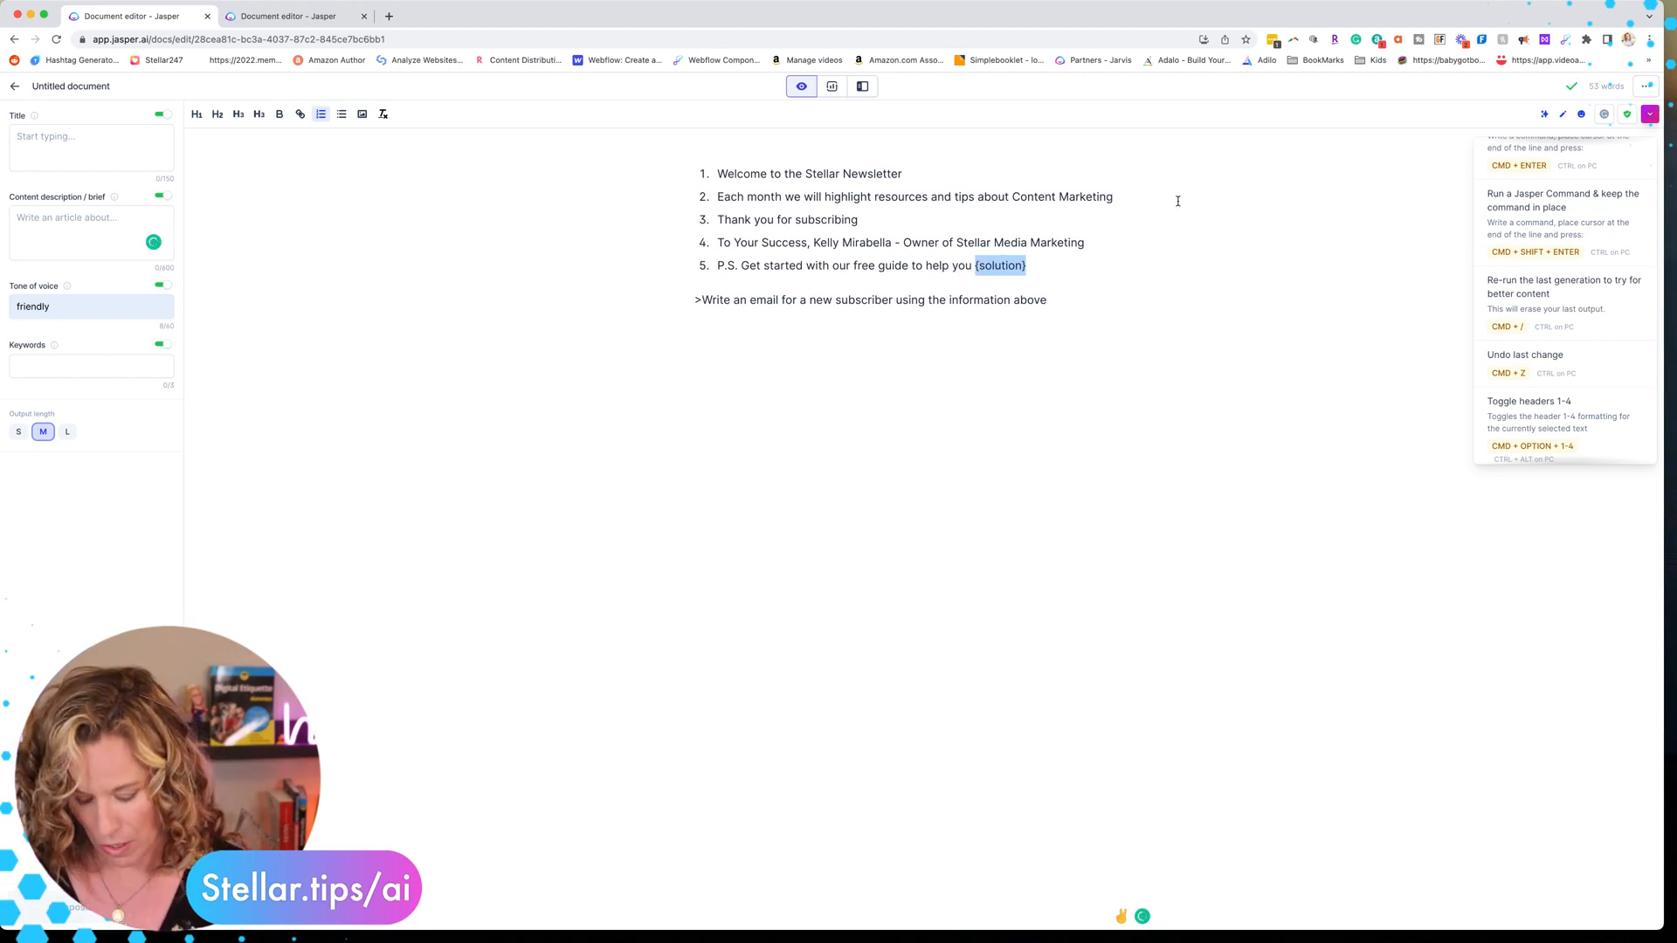
{"action": "type", "text": "create a content marketin"}
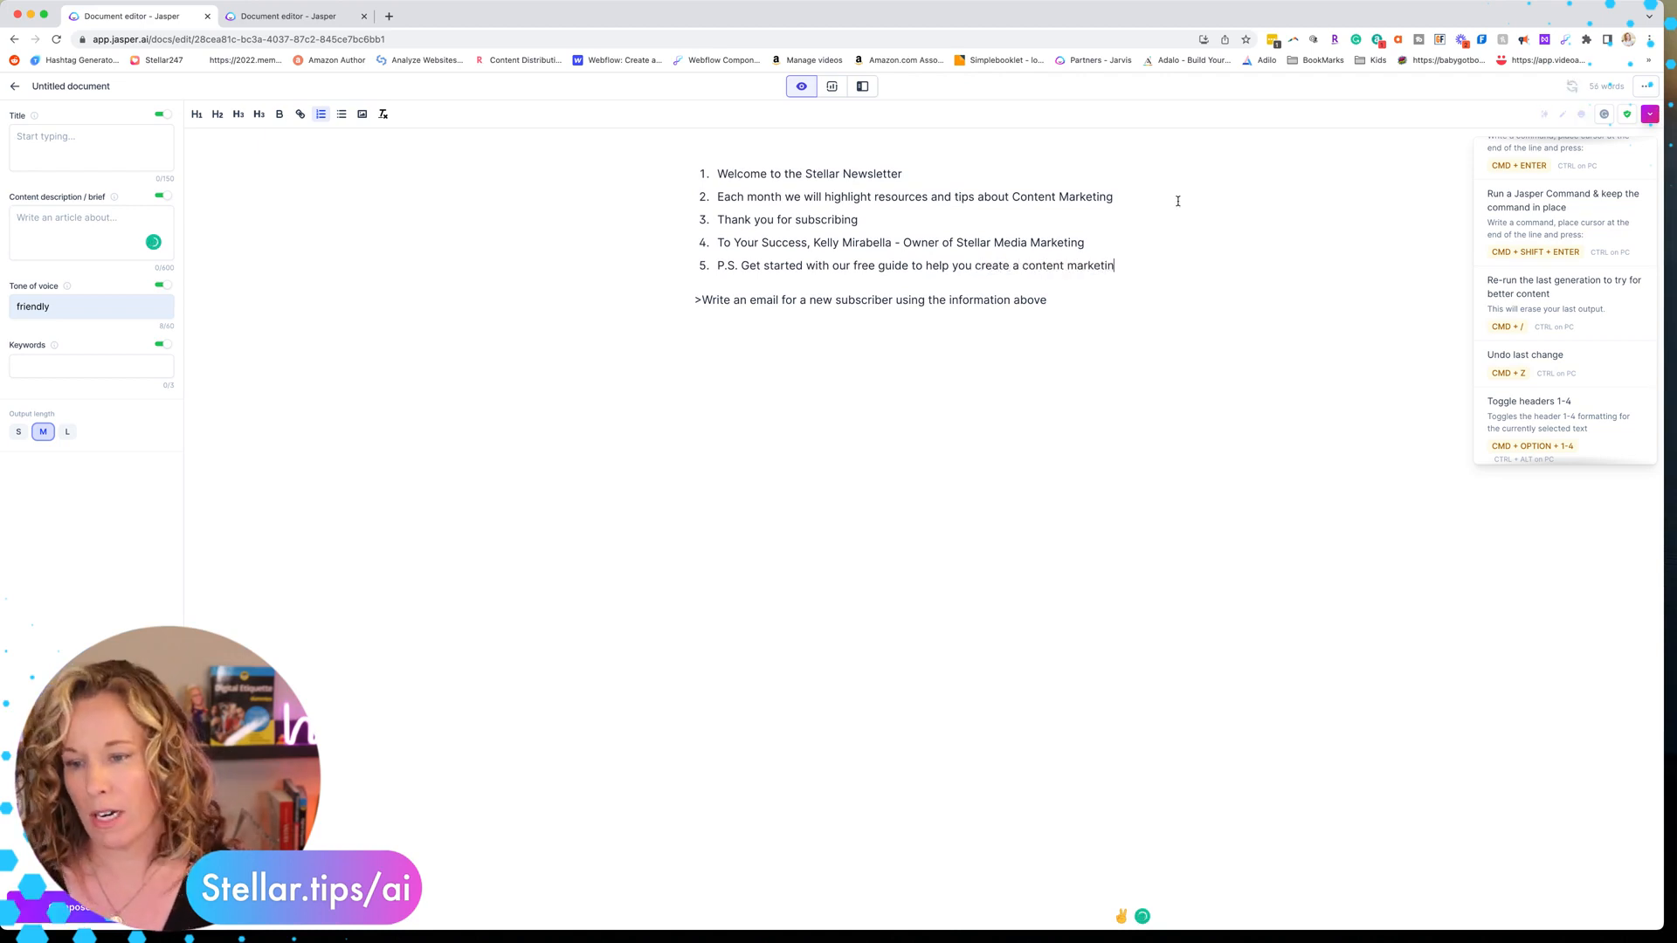
{"action": "type", "text": "g strategy"}
Check the friendly tone of voice and run the Write an email command to generate the welcome email
{"action": "left_click", "coordinate": [1062, 320]}
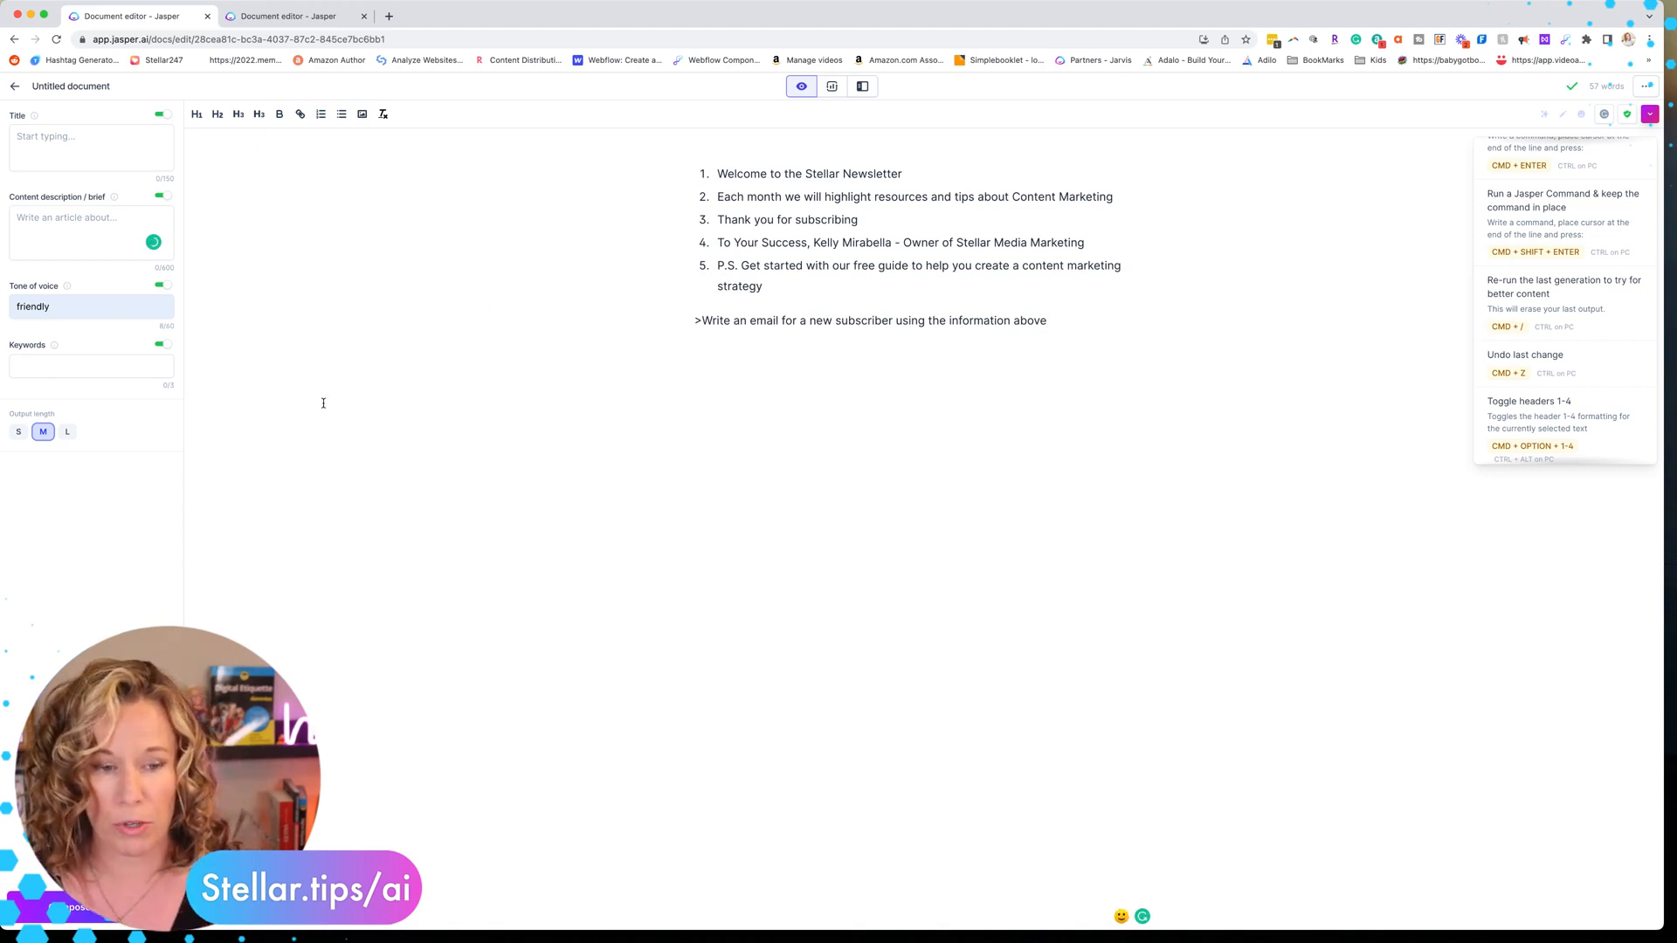
{"action": "left_click", "coordinate": [50, 307]}
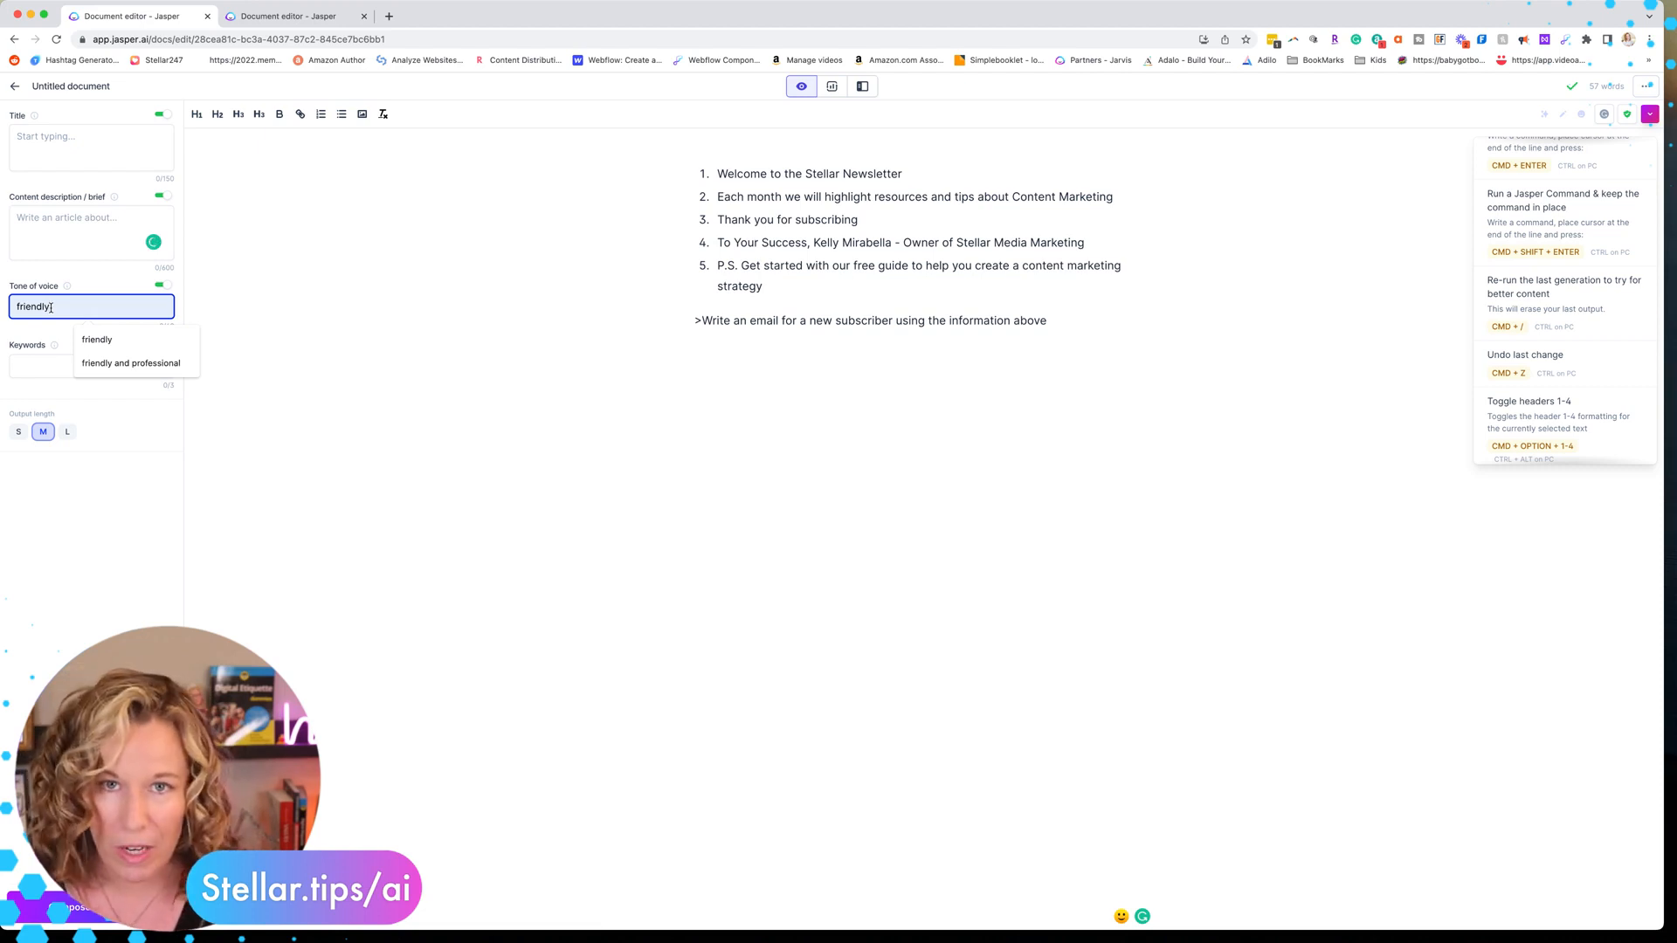
{"action": "left_click", "coordinate": [1060, 321]}
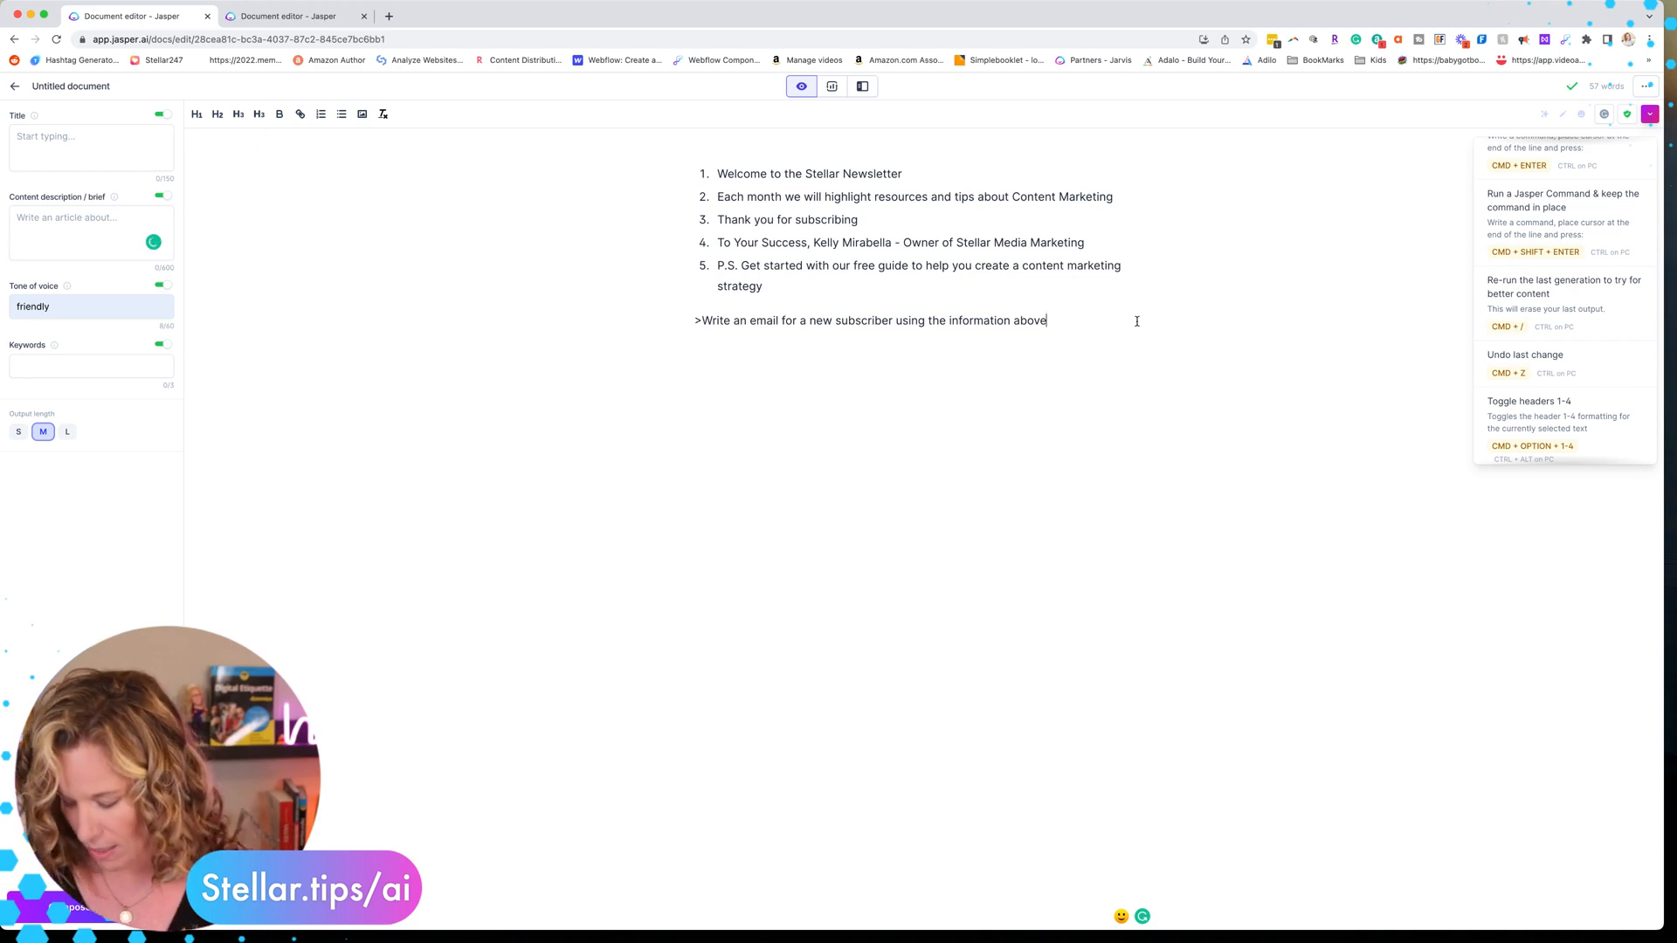
{"action": "key", "text": "super+Return"}
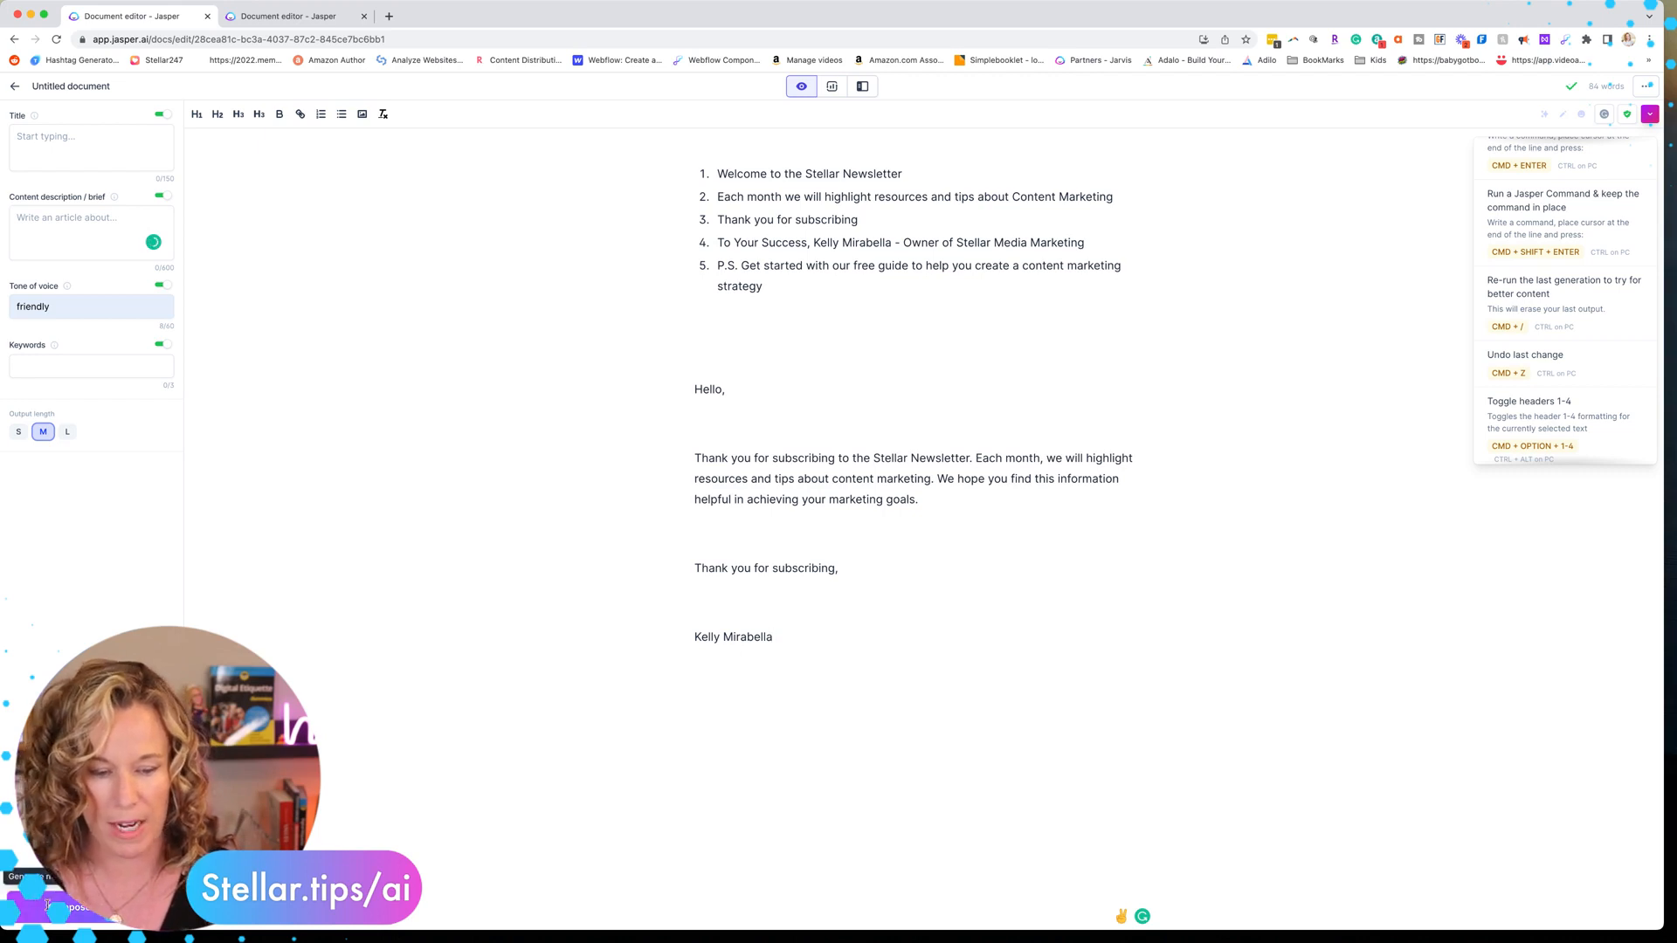
{"action": "left_click", "coordinate": [47, 906]}
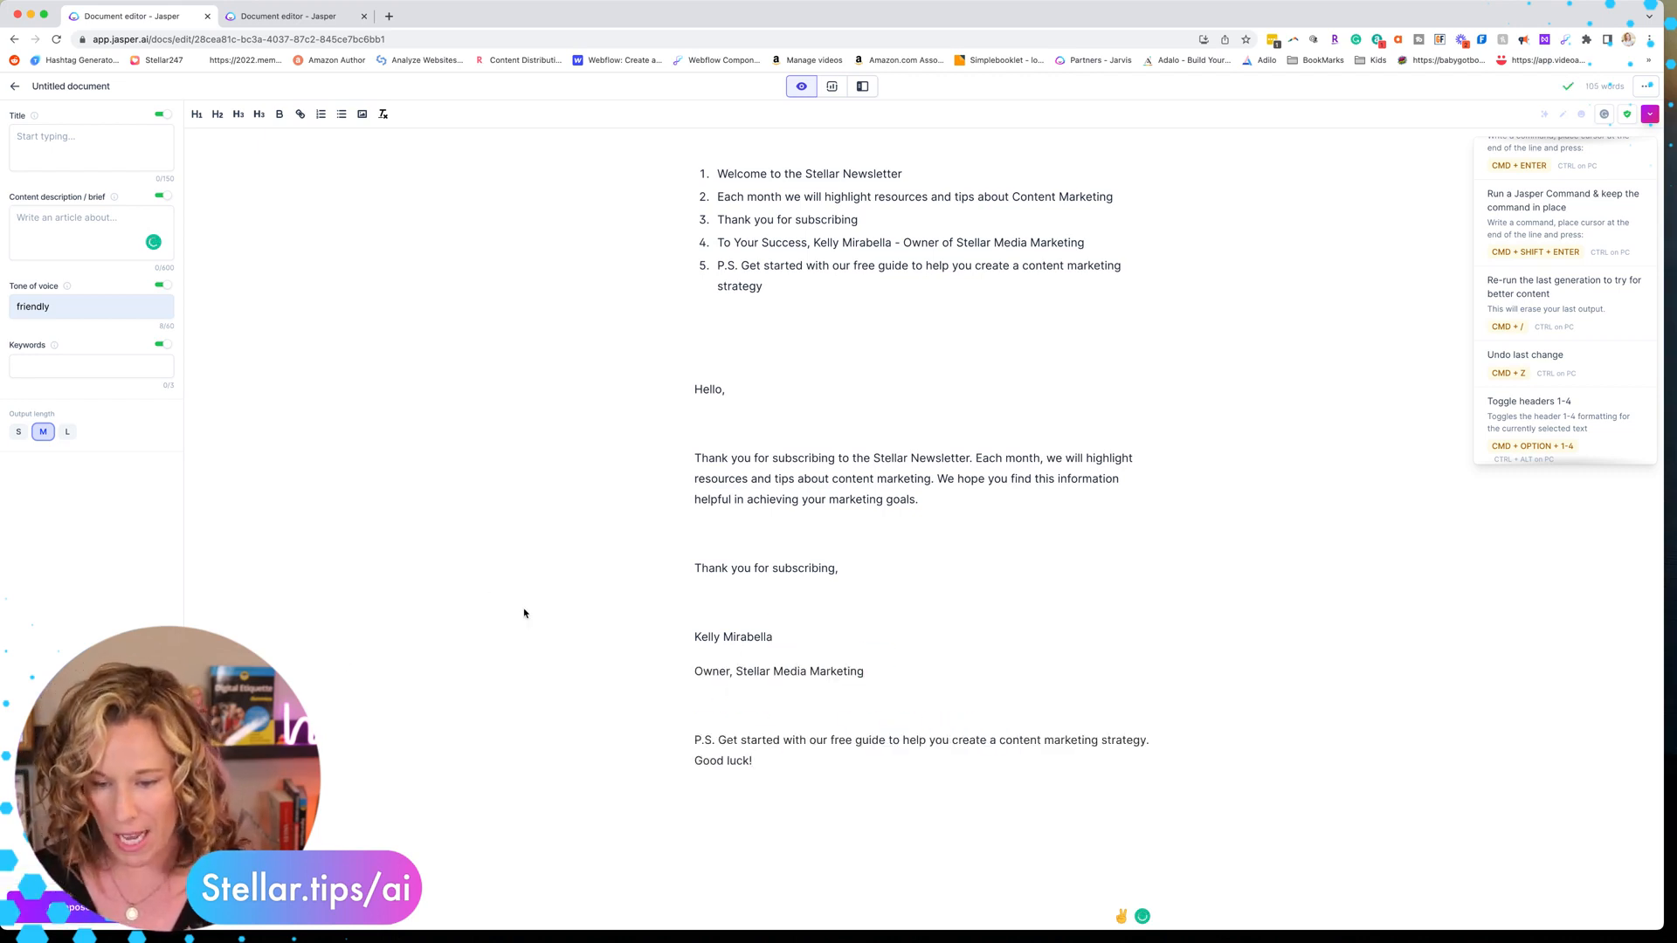
{"action": "scroll", "coordinate": [898, 738], "scroll_direction": "down", "scroll_amount": 2}
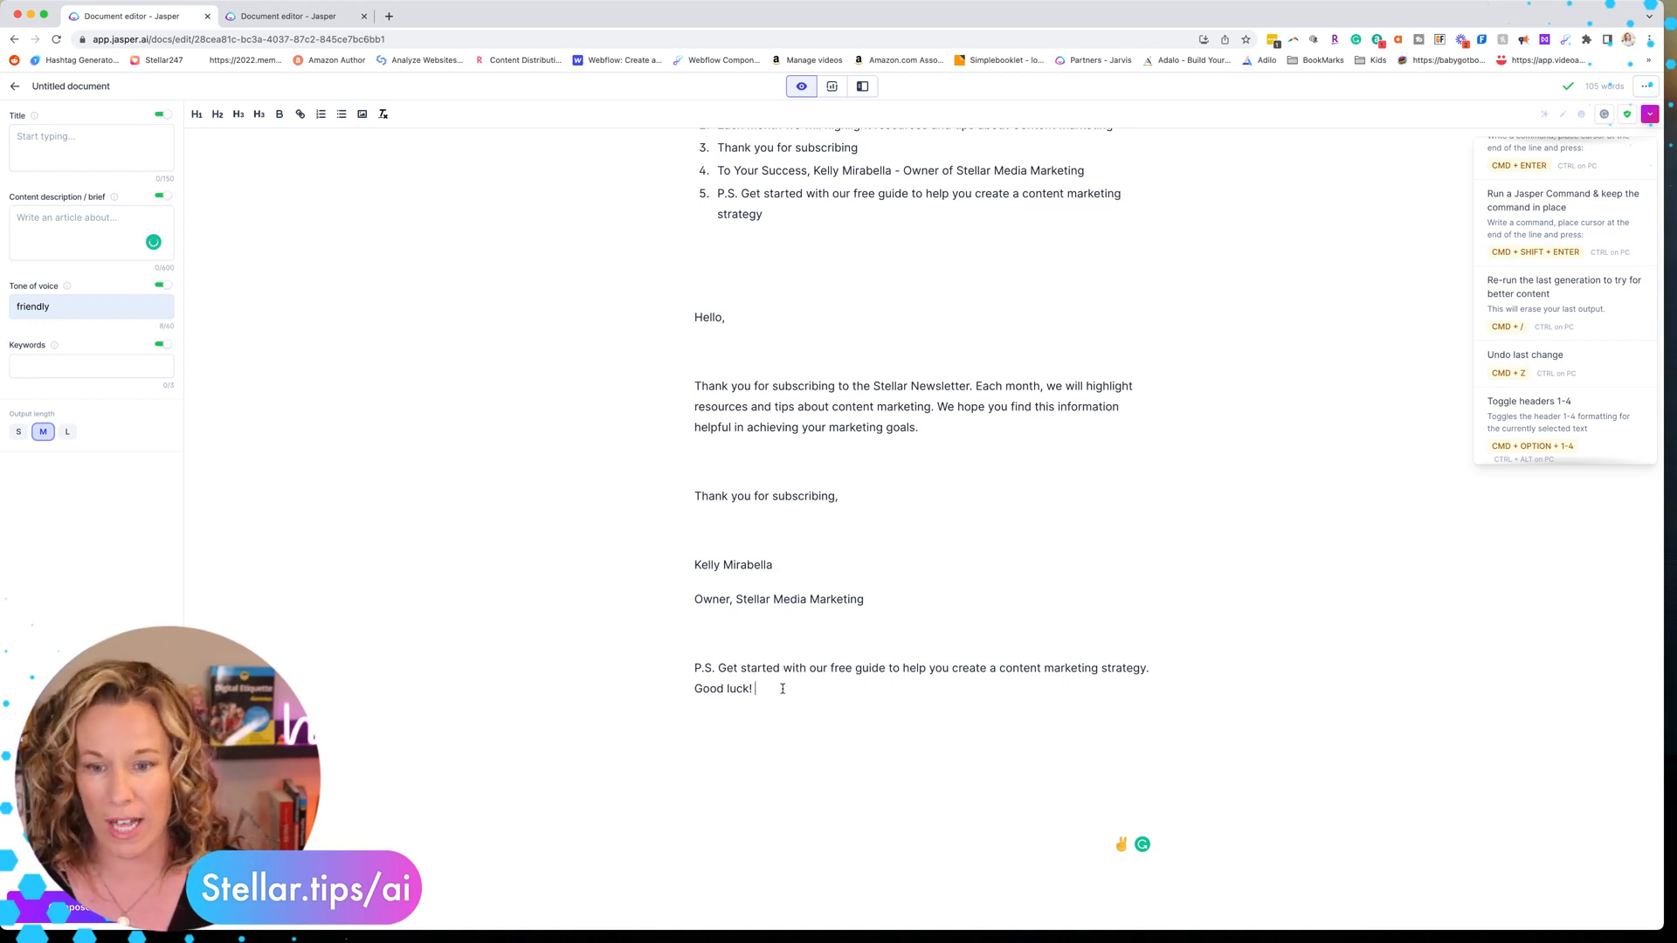
Clear the entire document's contents
{"action": "key", "text": "super+a"}
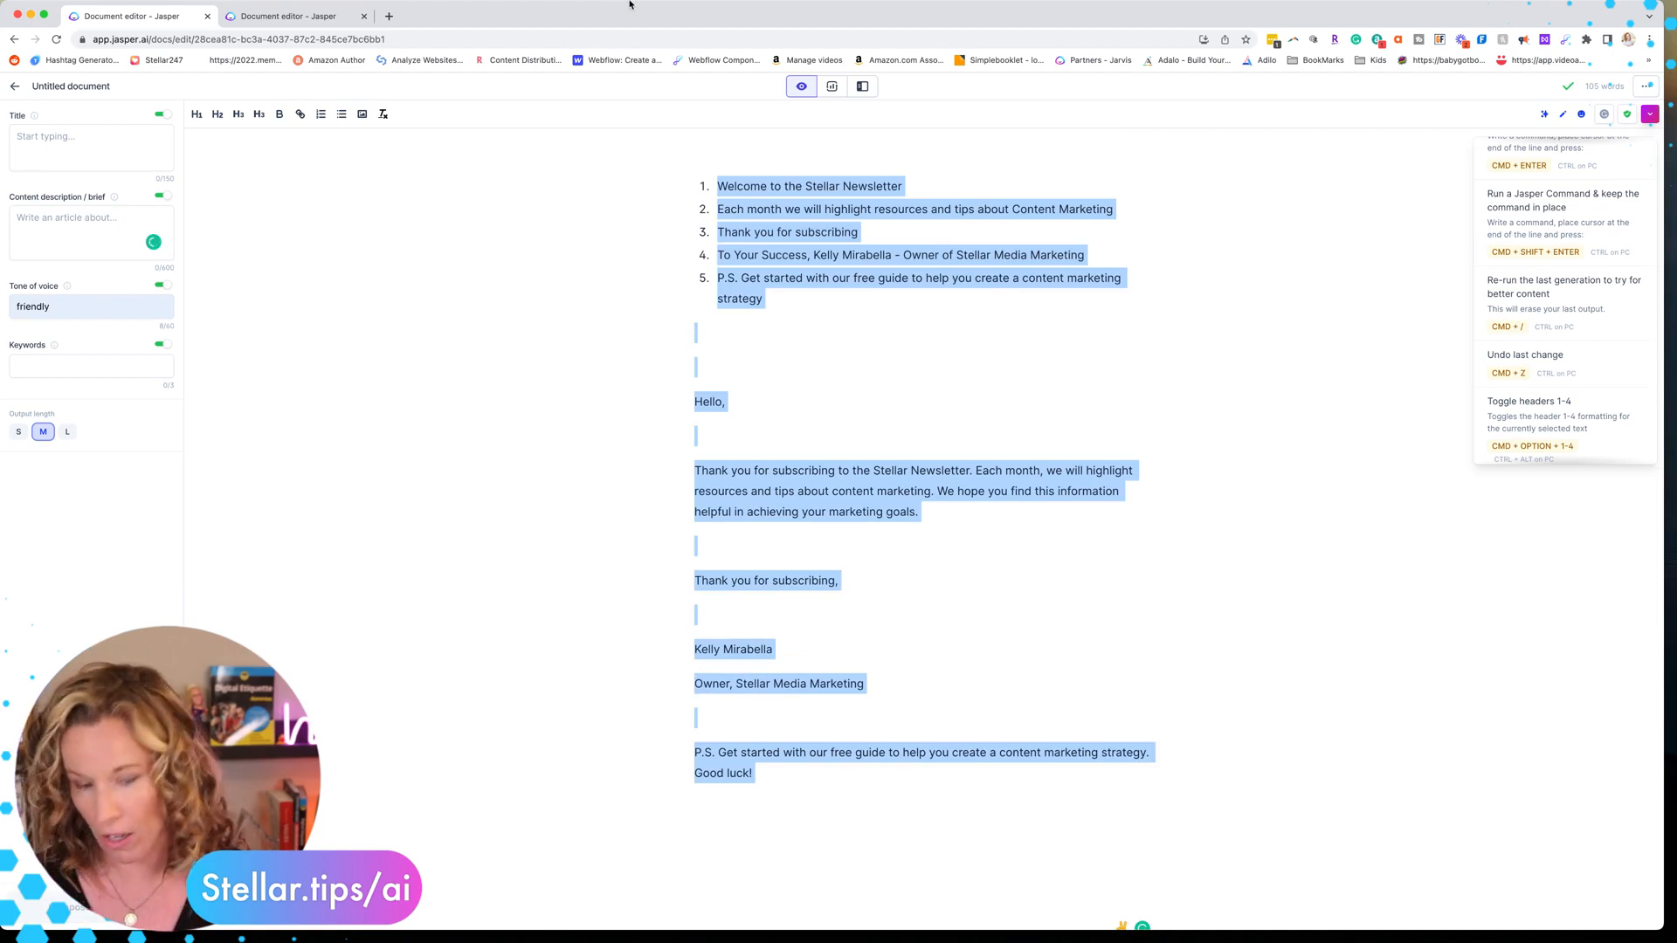
{"action": "key", "text": "BackSpace"}
Return to the Email Sequence Recipe tab and review the subsequent email variations
{"action": "left_click", "coordinate": [344, 17]}
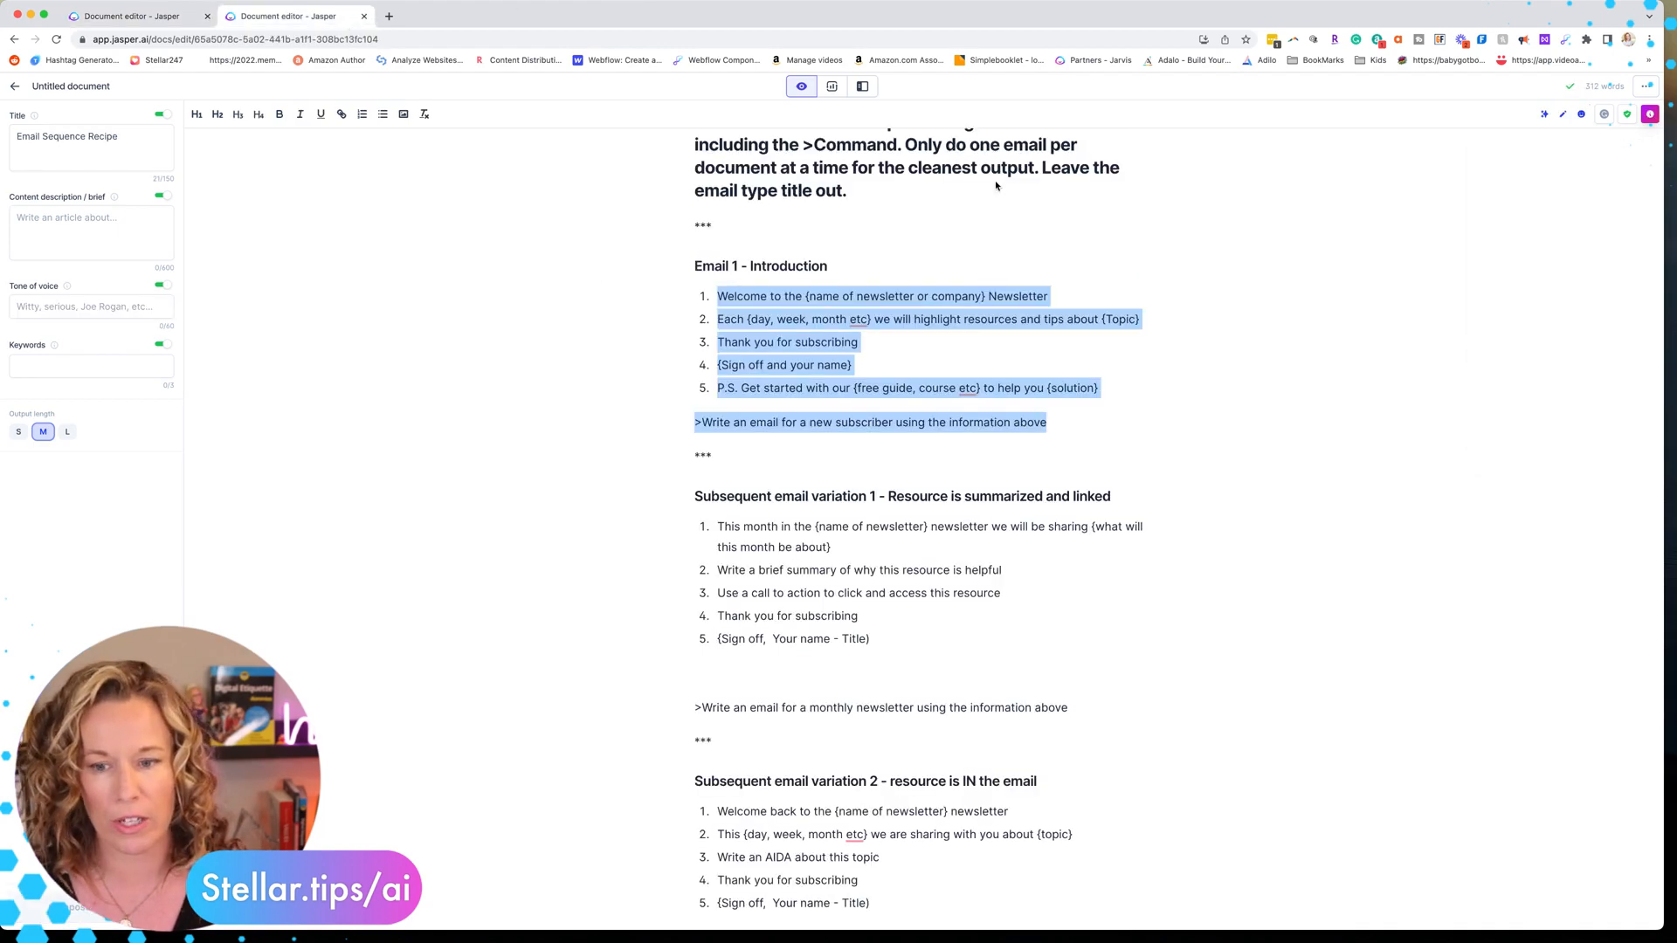
{"action": "left_click", "coordinate": [1212, 426]}
{"action": "scroll", "coordinate": [1214, 446], "scroll_direction": "down", "scroll_amount": 4}
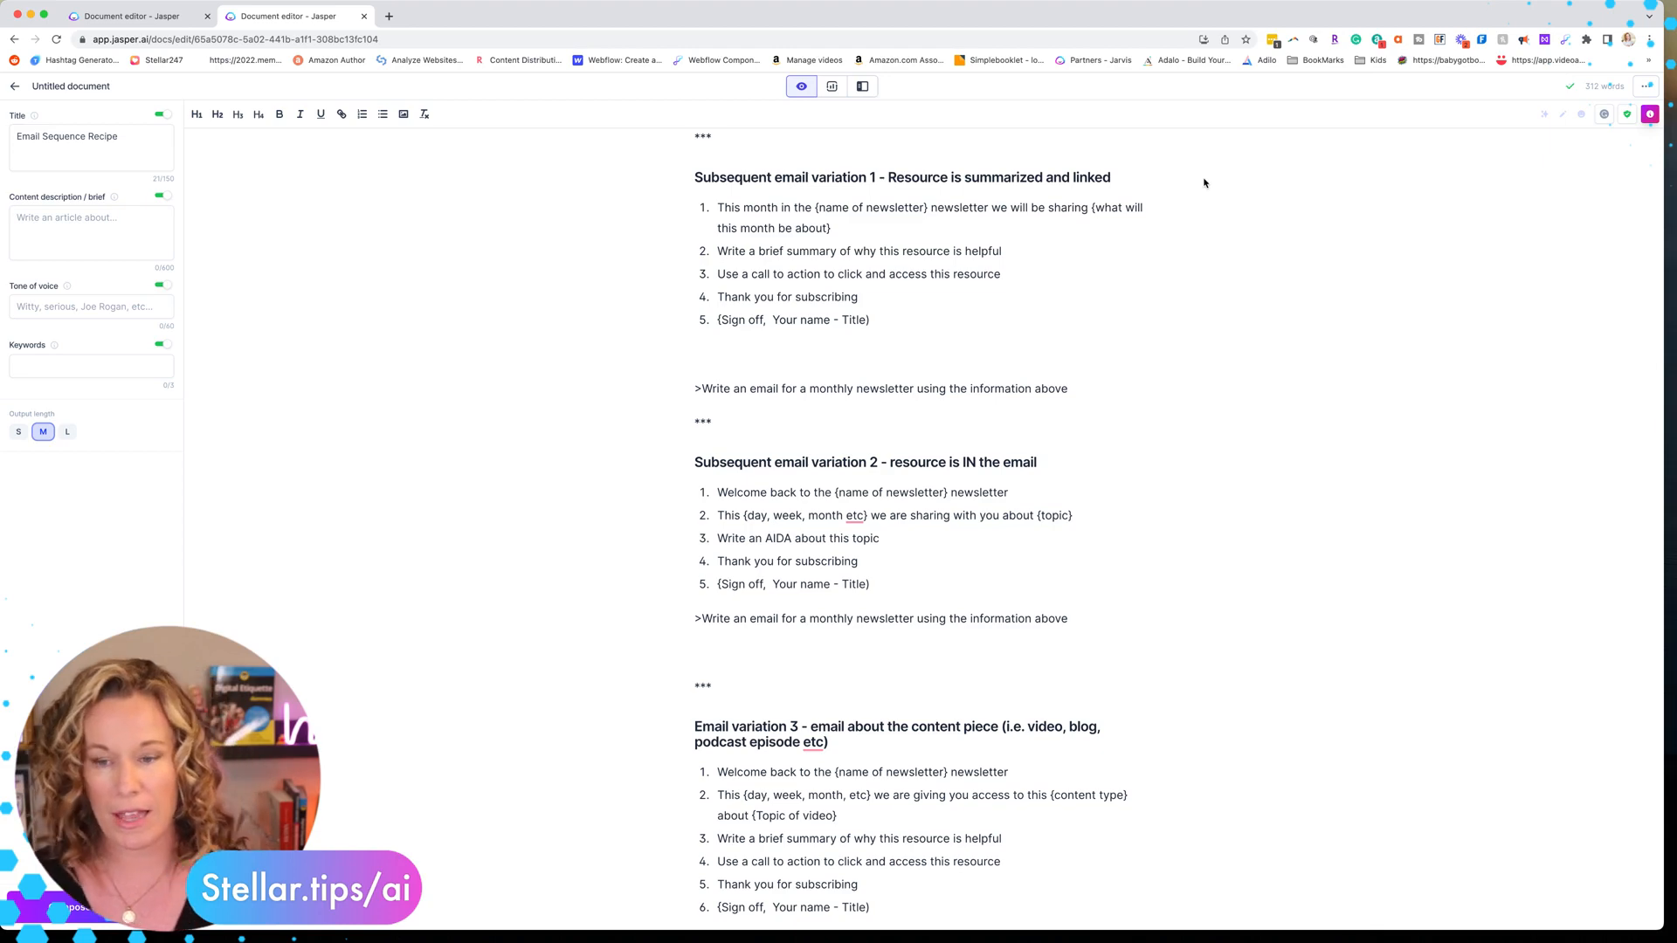
{"action": "scroll", "coordinate": [1203, 182], "scroll_direction": "down", "scroll_amount": 5}
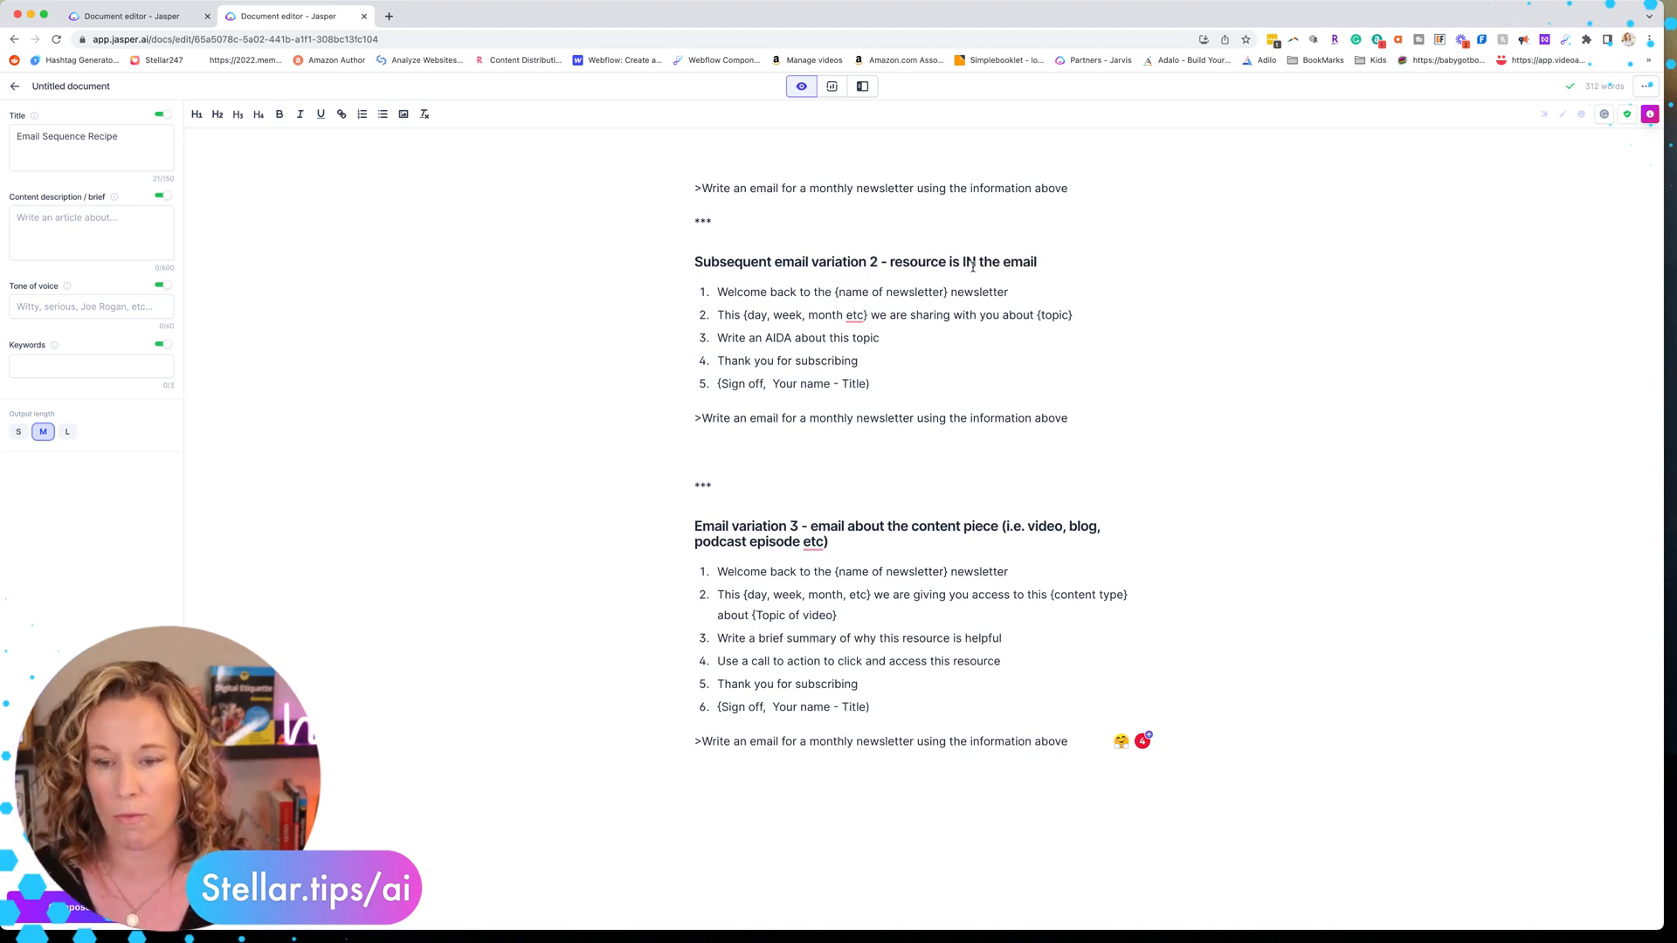
{"action": "scroll", "coordinate": [972, 266], "scroll_direction": "down", "scroll_amount": 2}
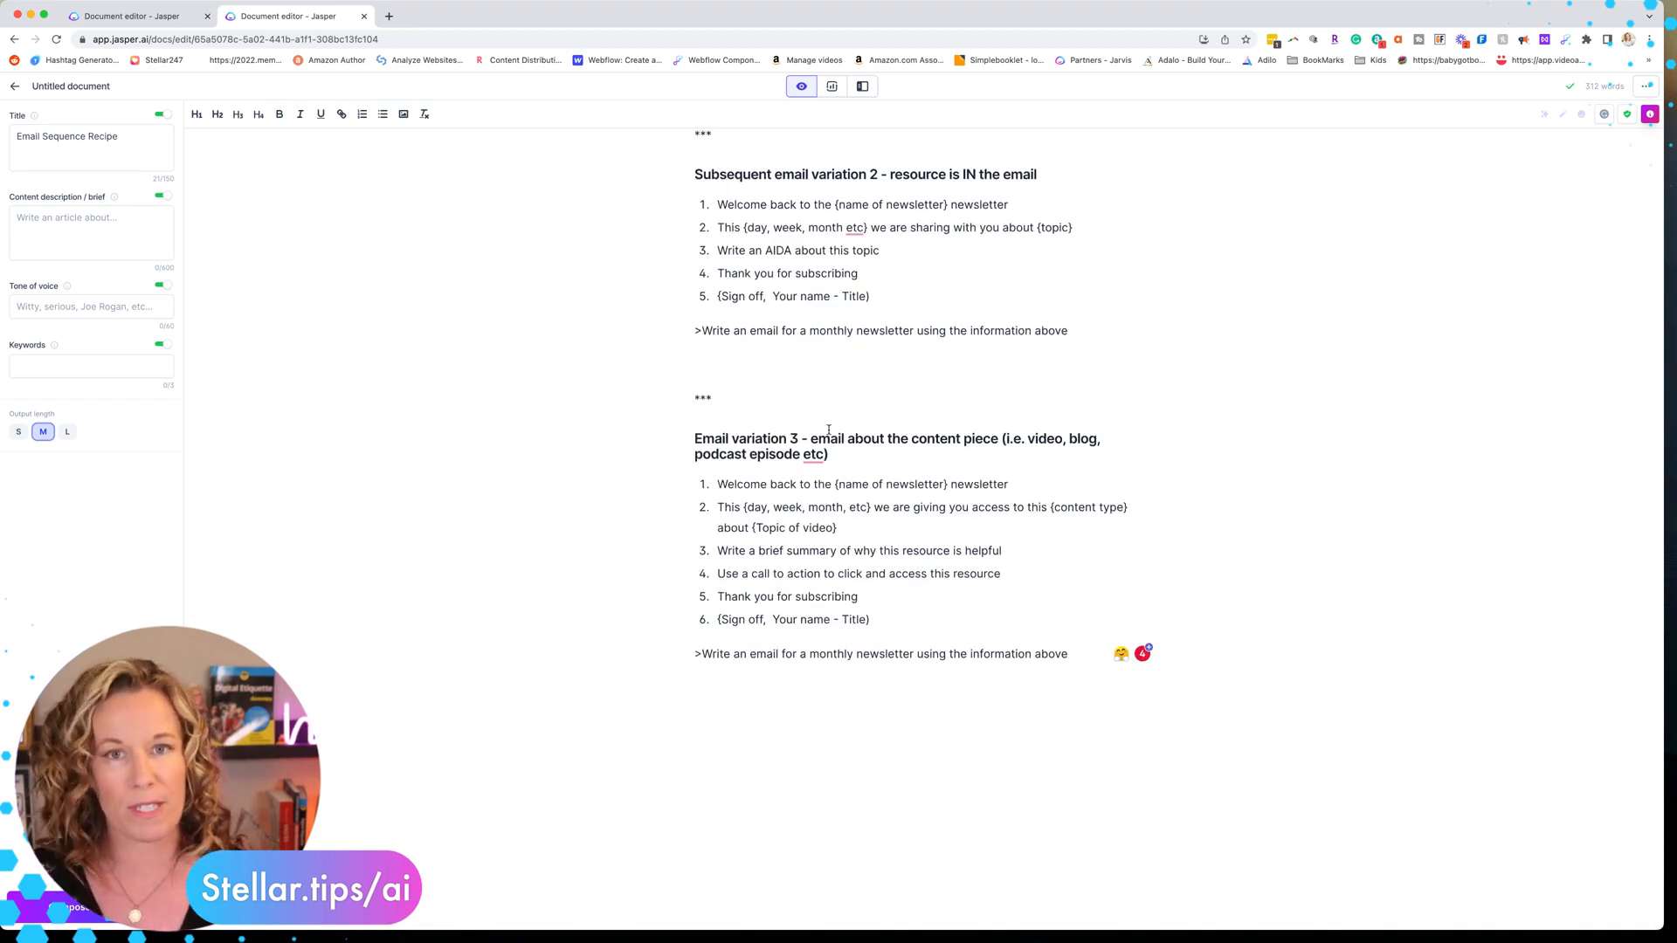
{"action": "scroll", "coordinate": [827, 423], "scroll_direction": "up", "scroll_amount": 5}
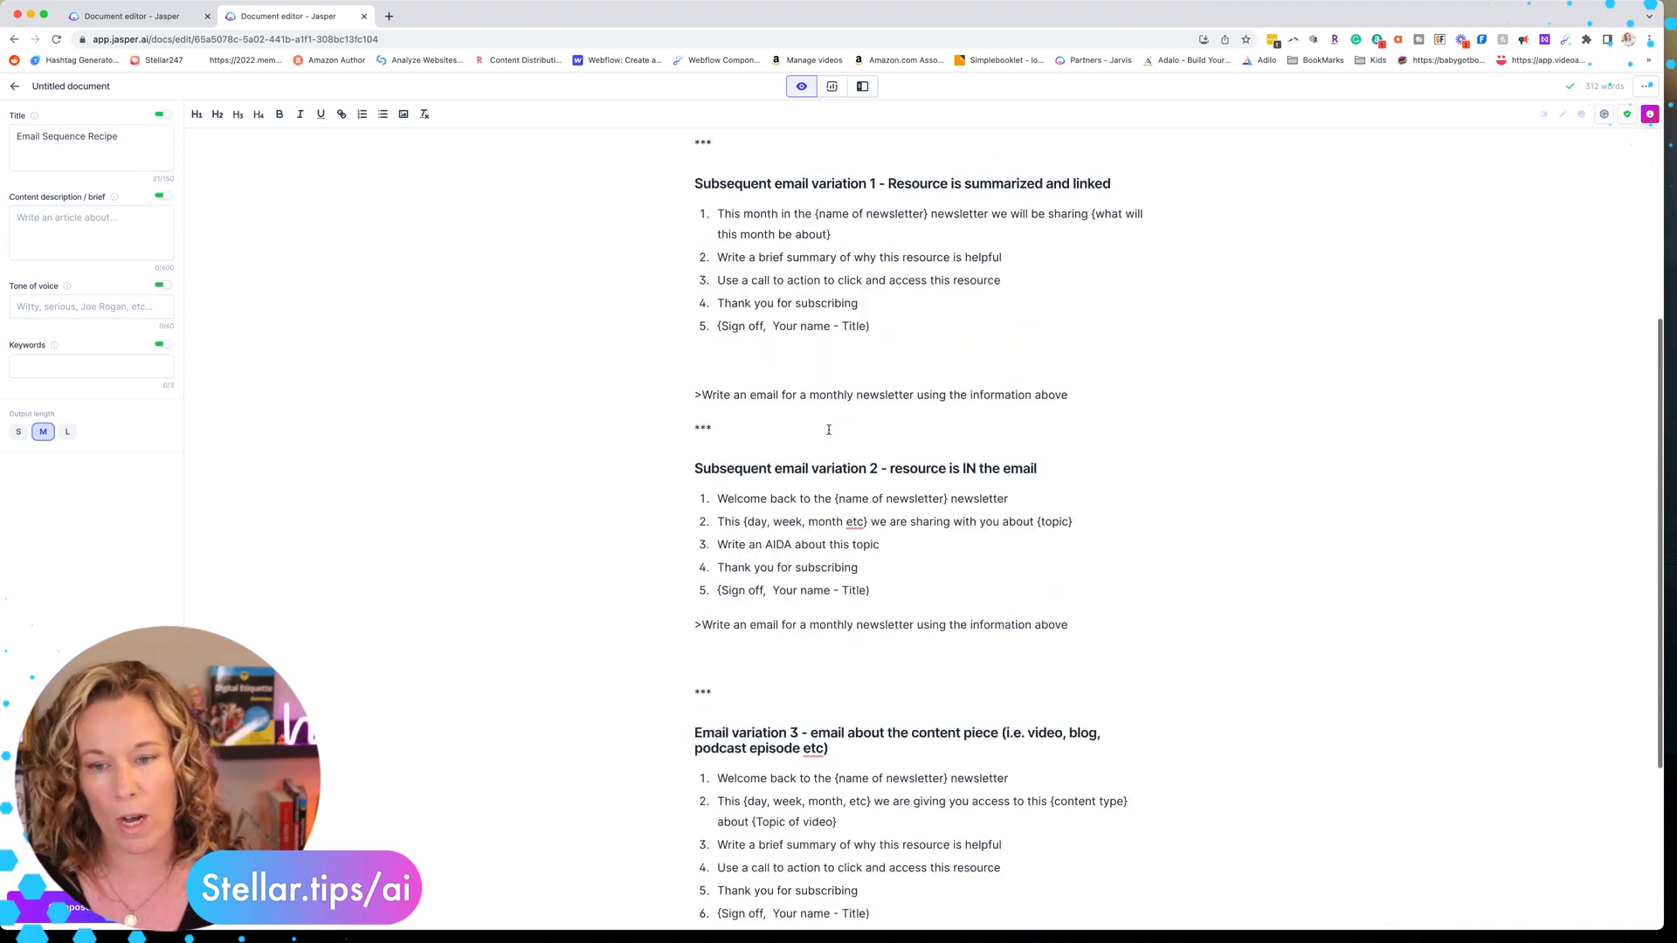
Copy the Subsequent email variation 2 instructions and command from the recipe into the cleared document
{"action": "scroll", "coordinate": [1004, 524], "scroll_direction": "down", "scroll_amount": 5}
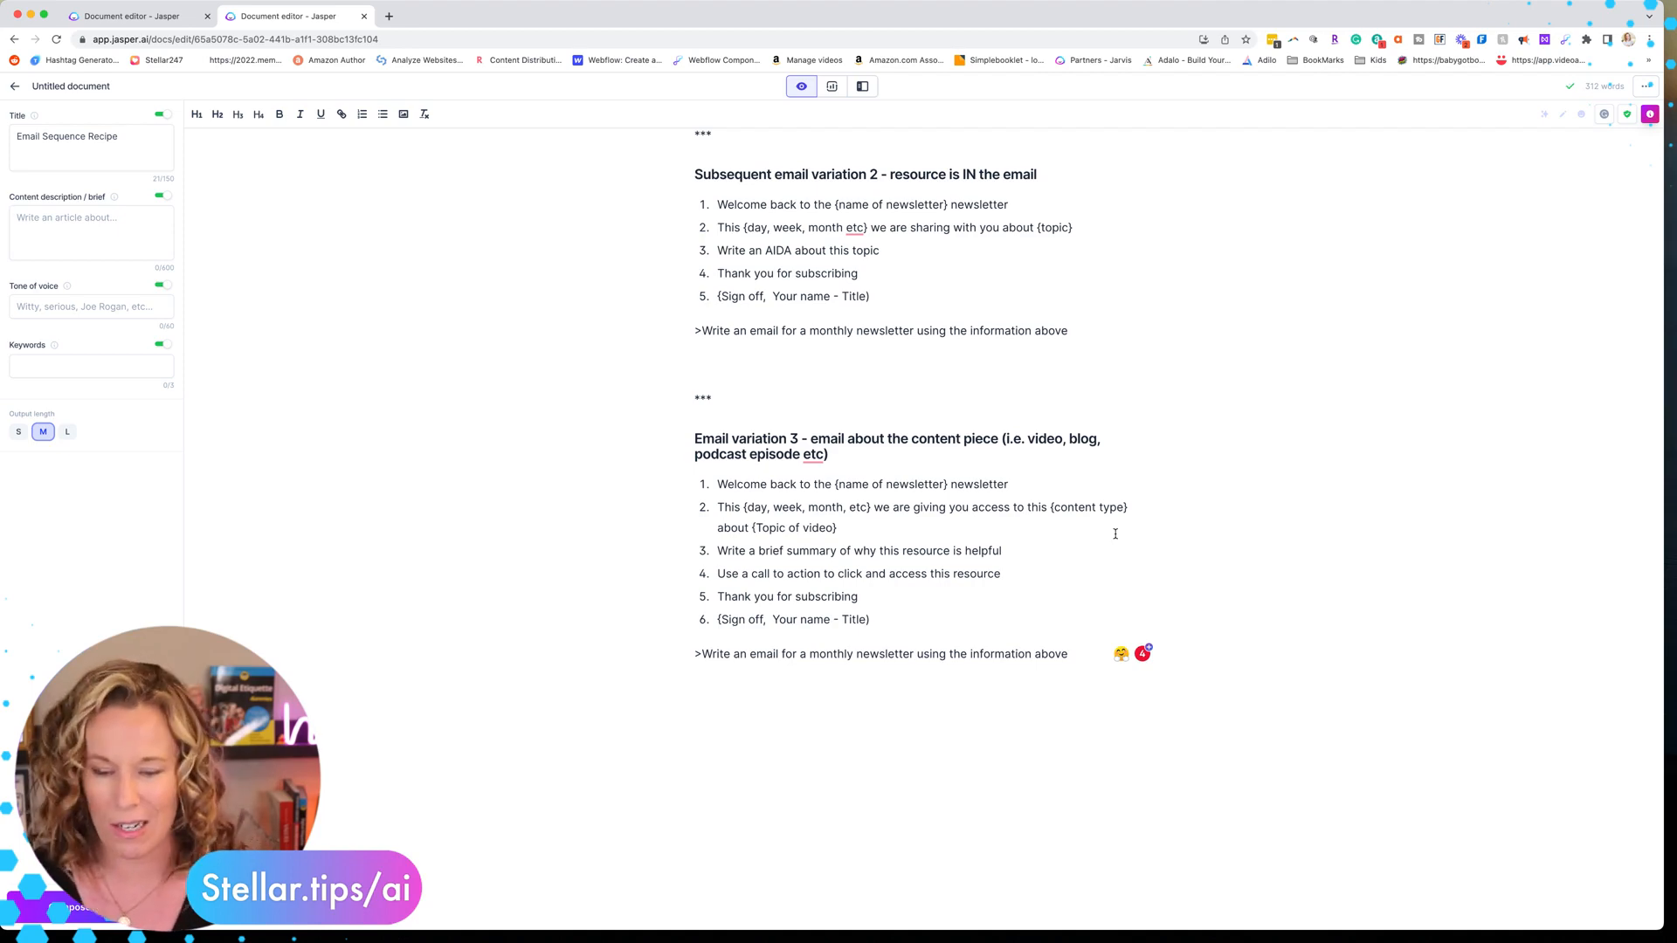
{"action": "scroll", "coordinate": [1115, 534], "scroll_direction": "up", "scroll_amount": 6}
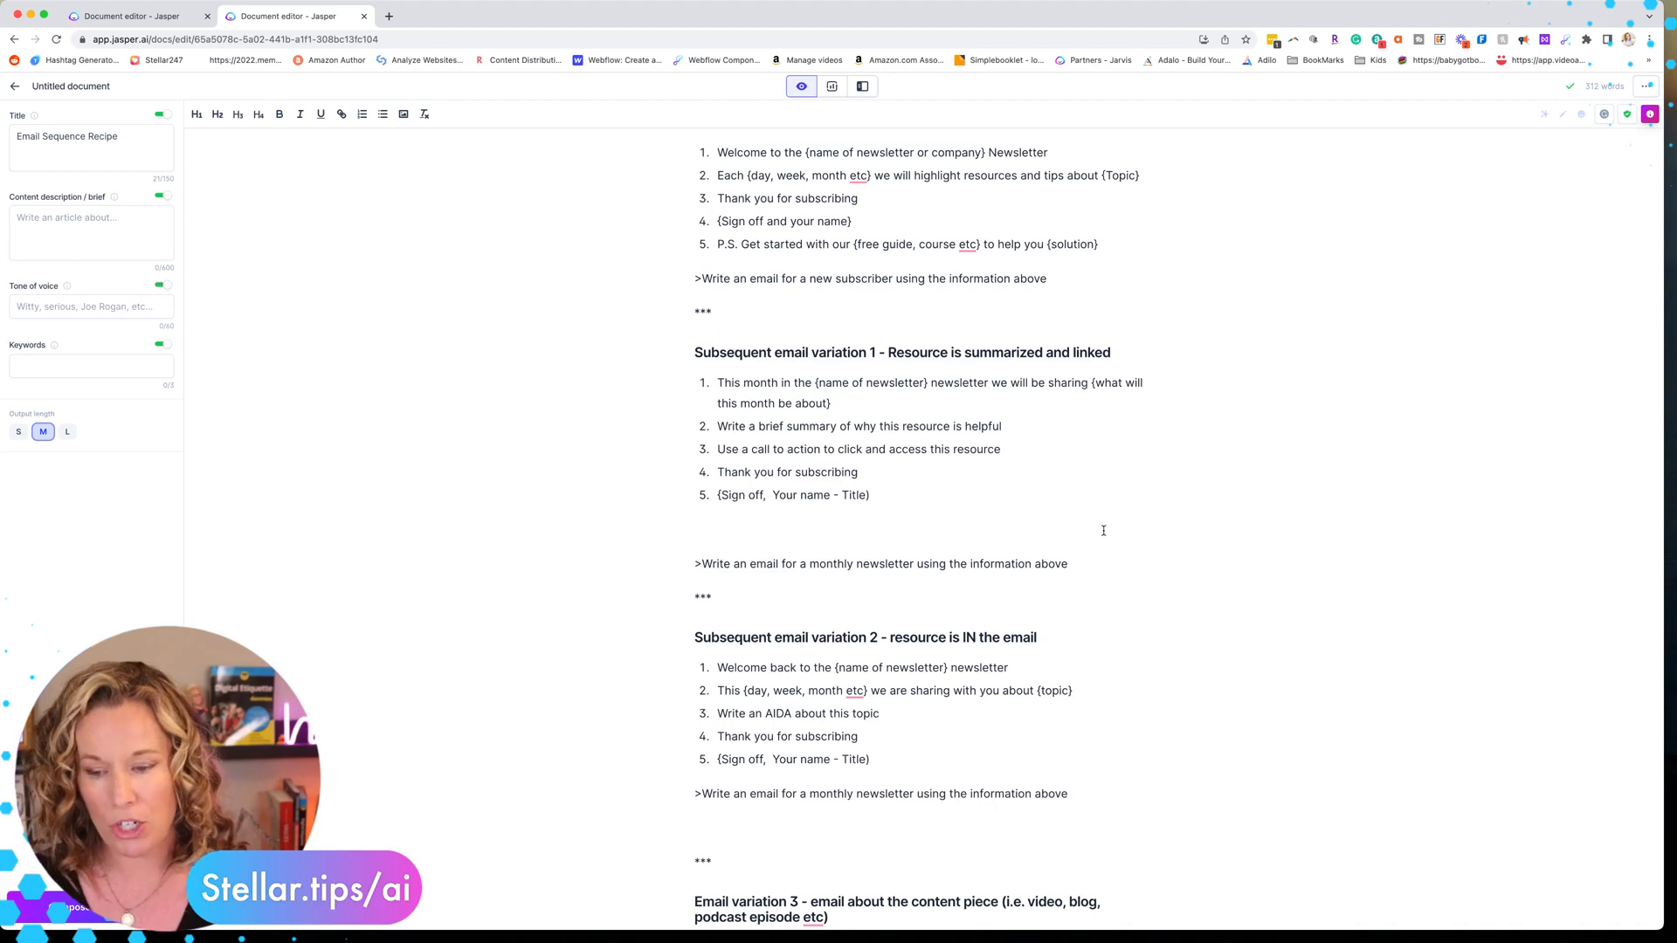
{"action": "scroll", "coordinate": [1103, 530], "scroll_direction": "down", "scroll_amount": 4}
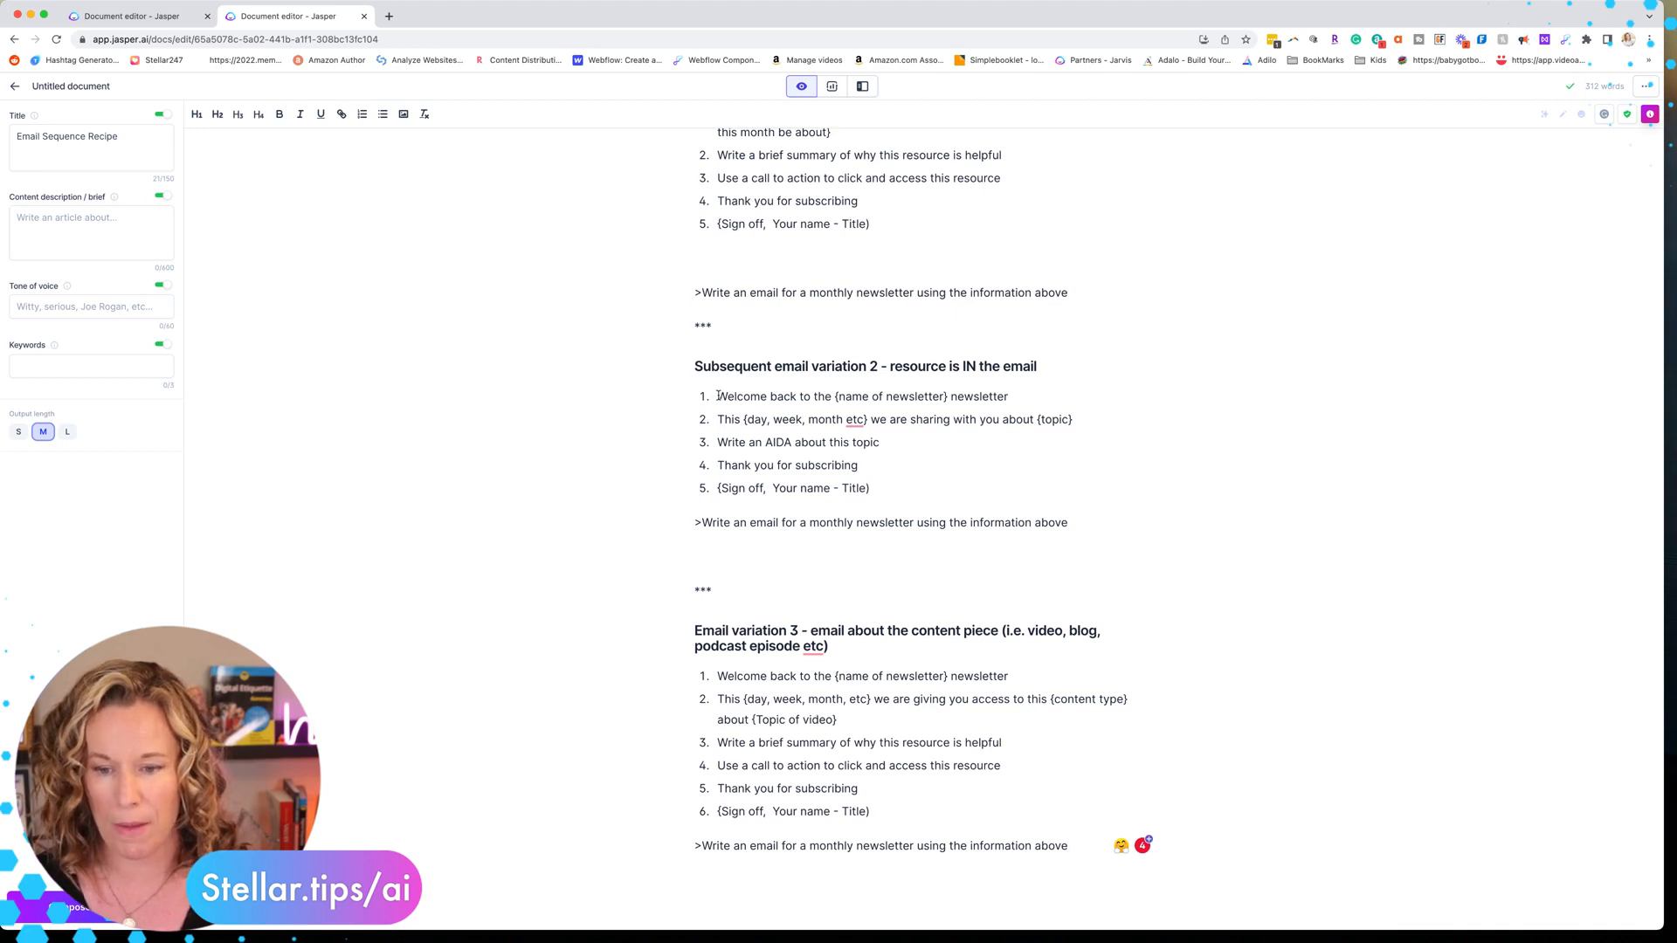
{"action": "left_click_drag", "start_coordinate": [713, 395], "coordinate": [1141, 535]}
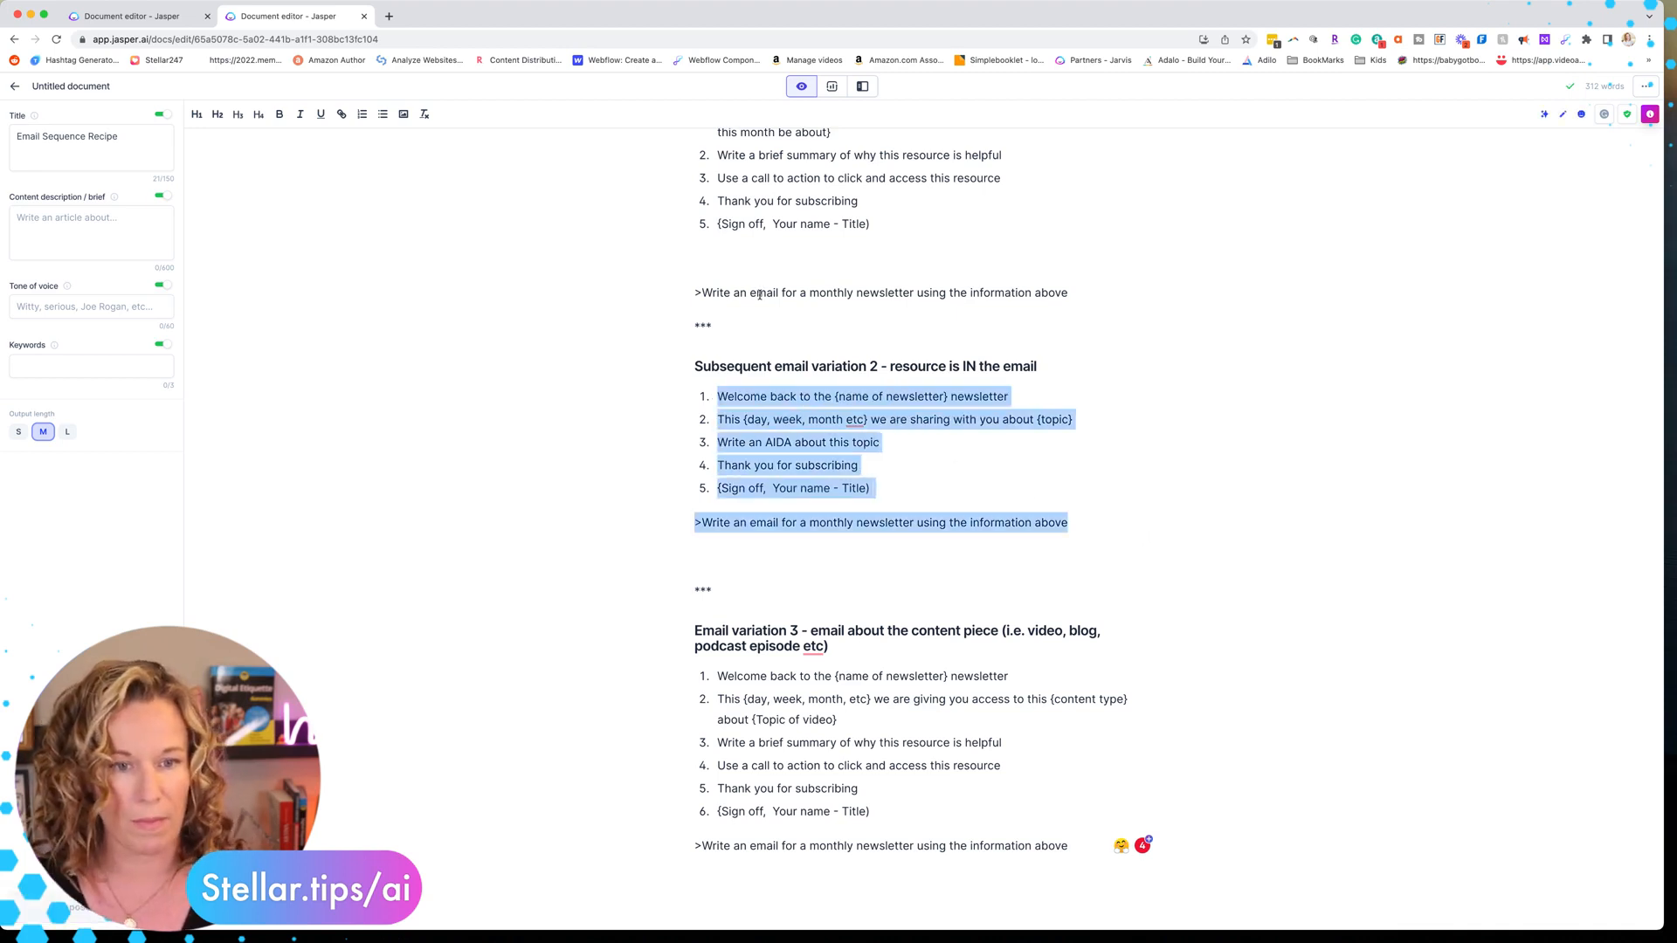
{"action": "left_click", "coordinate": [135, 16]}
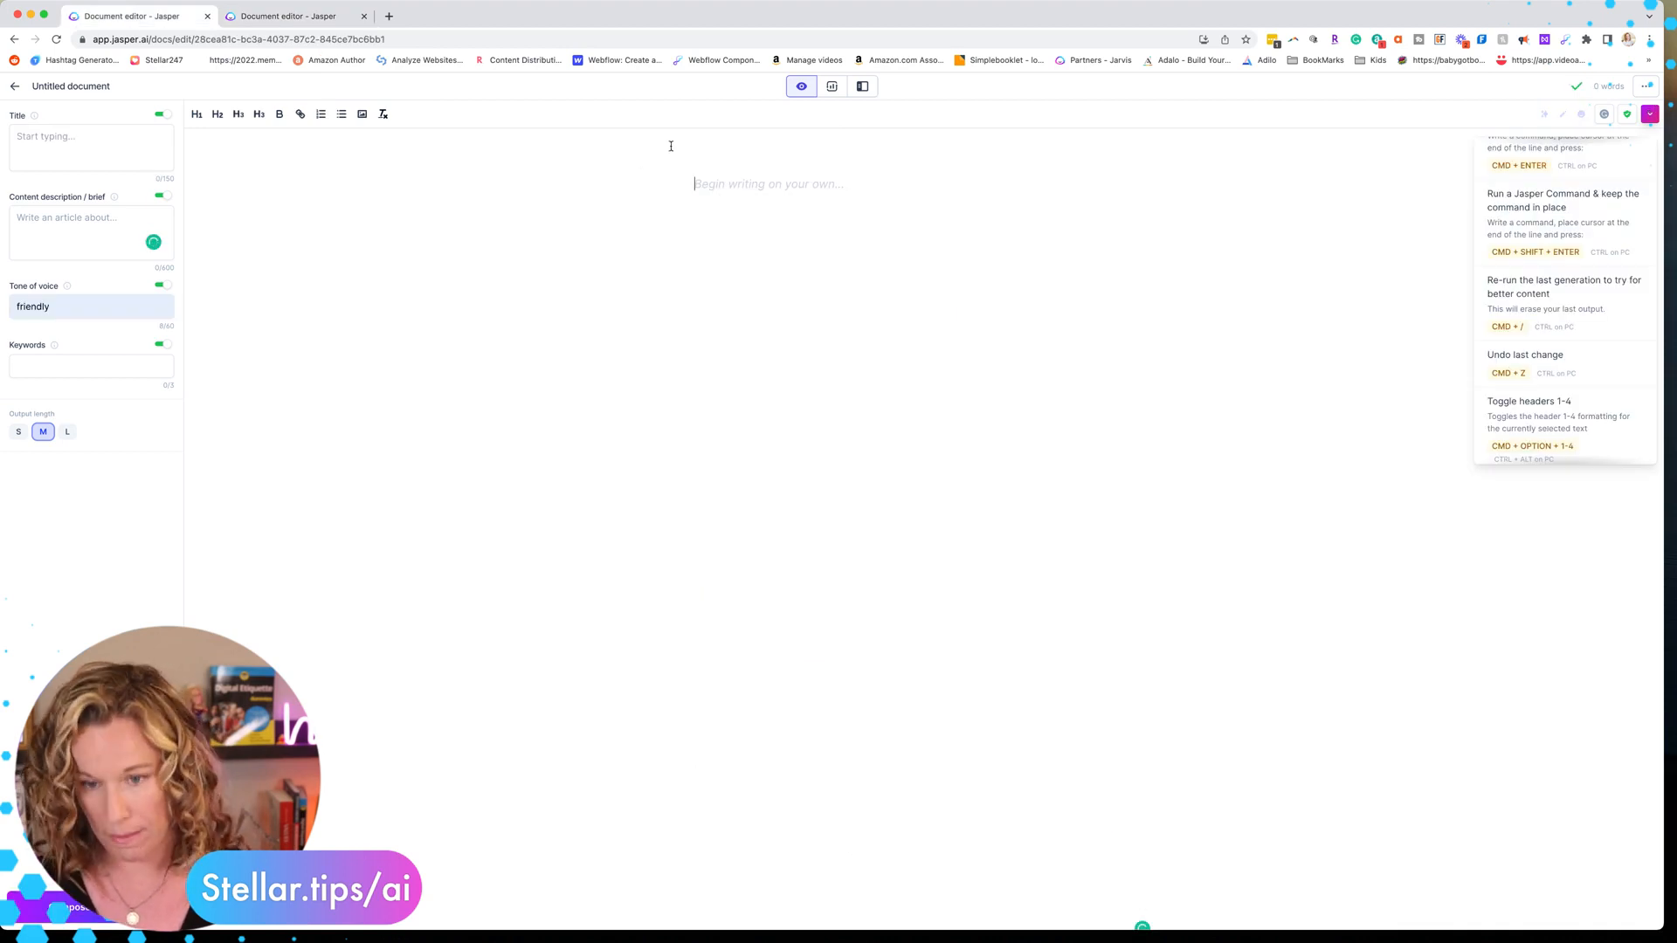
{"action": "type", "text": "Welcome back to the {name of newsletter} newsletter This {day, week, month etc} we are sharing with you about {topic} Write an AIDA about this topic Thank you for subscribing {Sign off, Your name - Title} >Write an email for a monthly newsletter using the information above"}
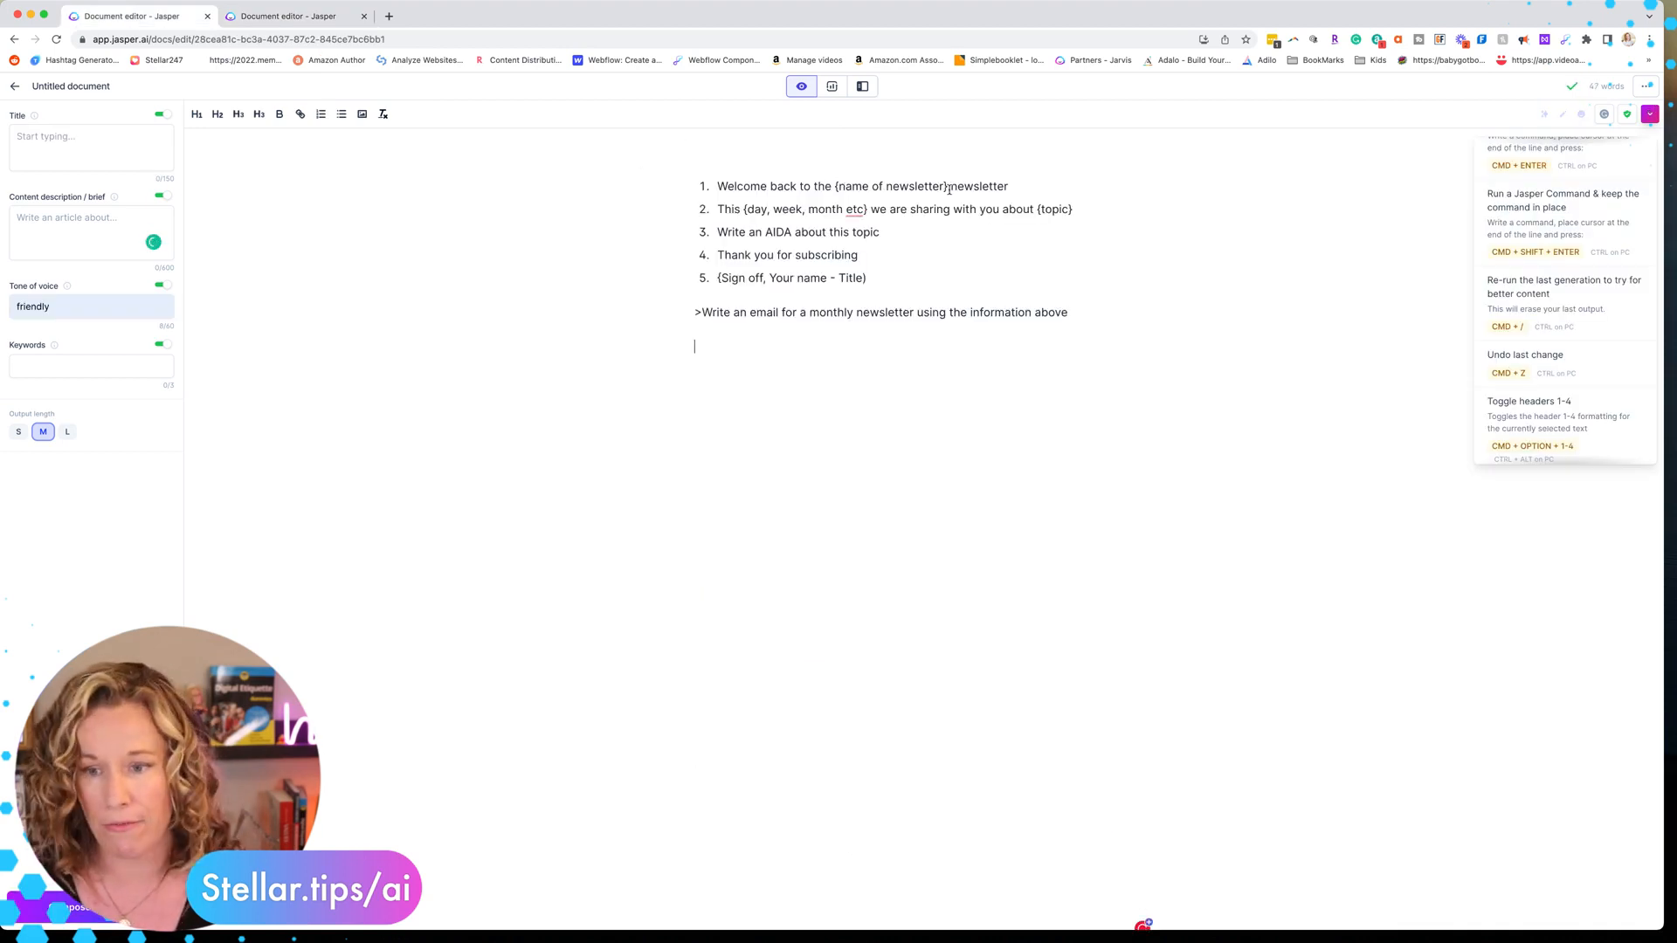
Replace the newsletter name, time period and topic placeholders with Stellar, monthly and batching content
{"action": "left_click_drag", "start_coordinate": [949, 188], "coordinate": [834, 190]}
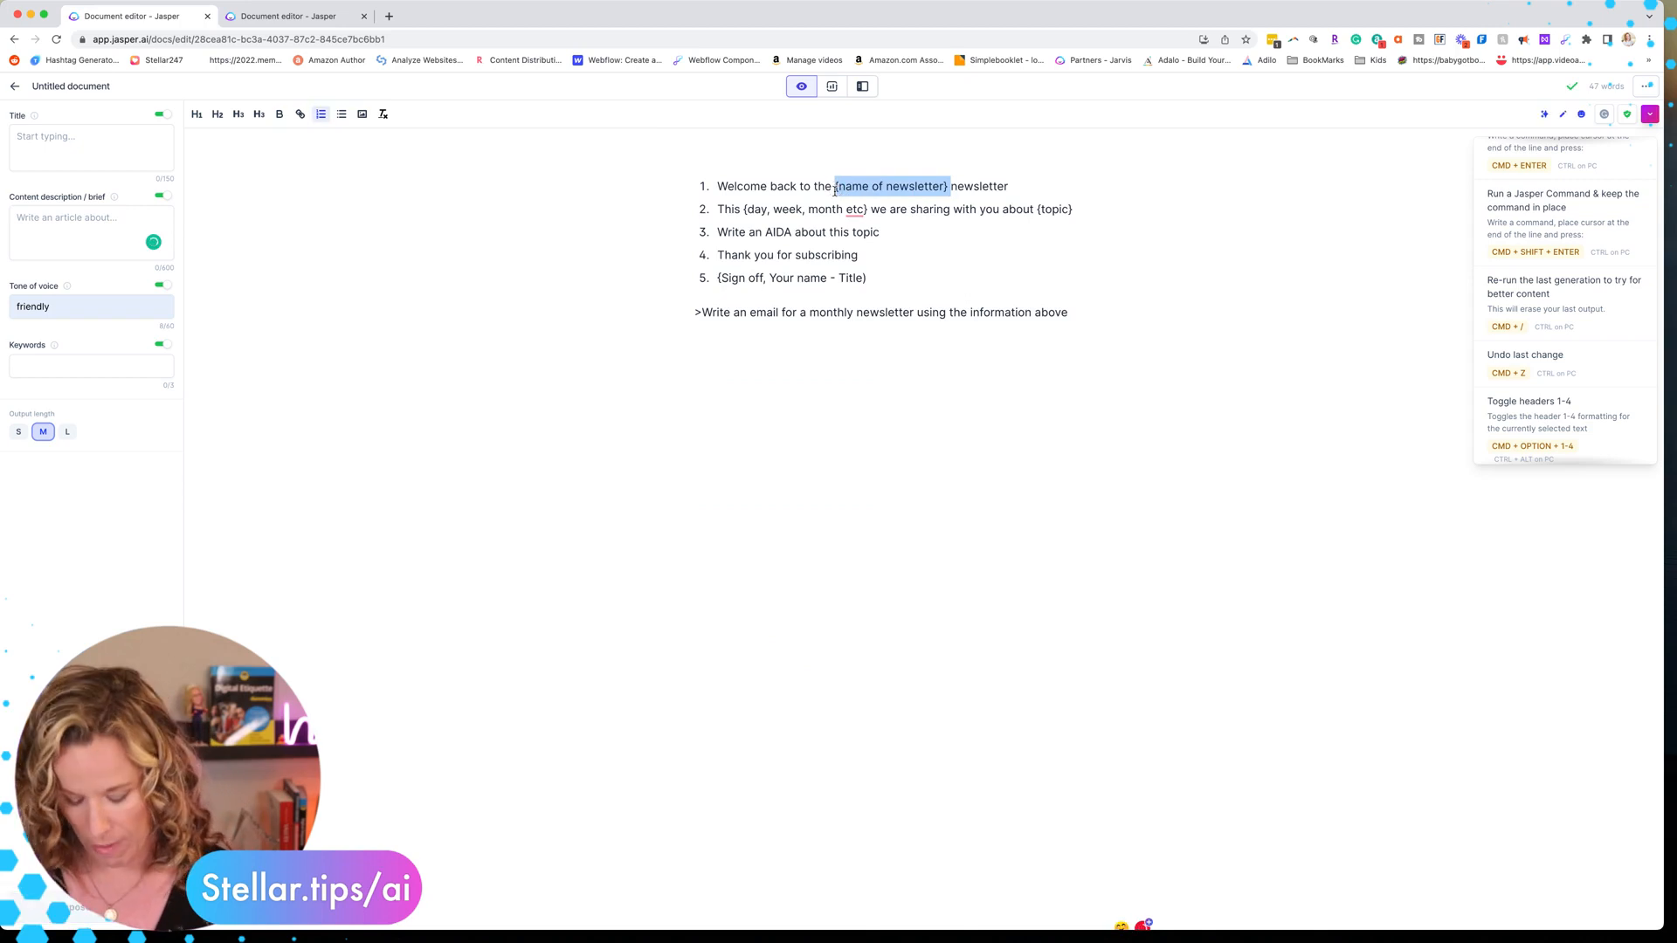
{"action": "type", "text": "S"}
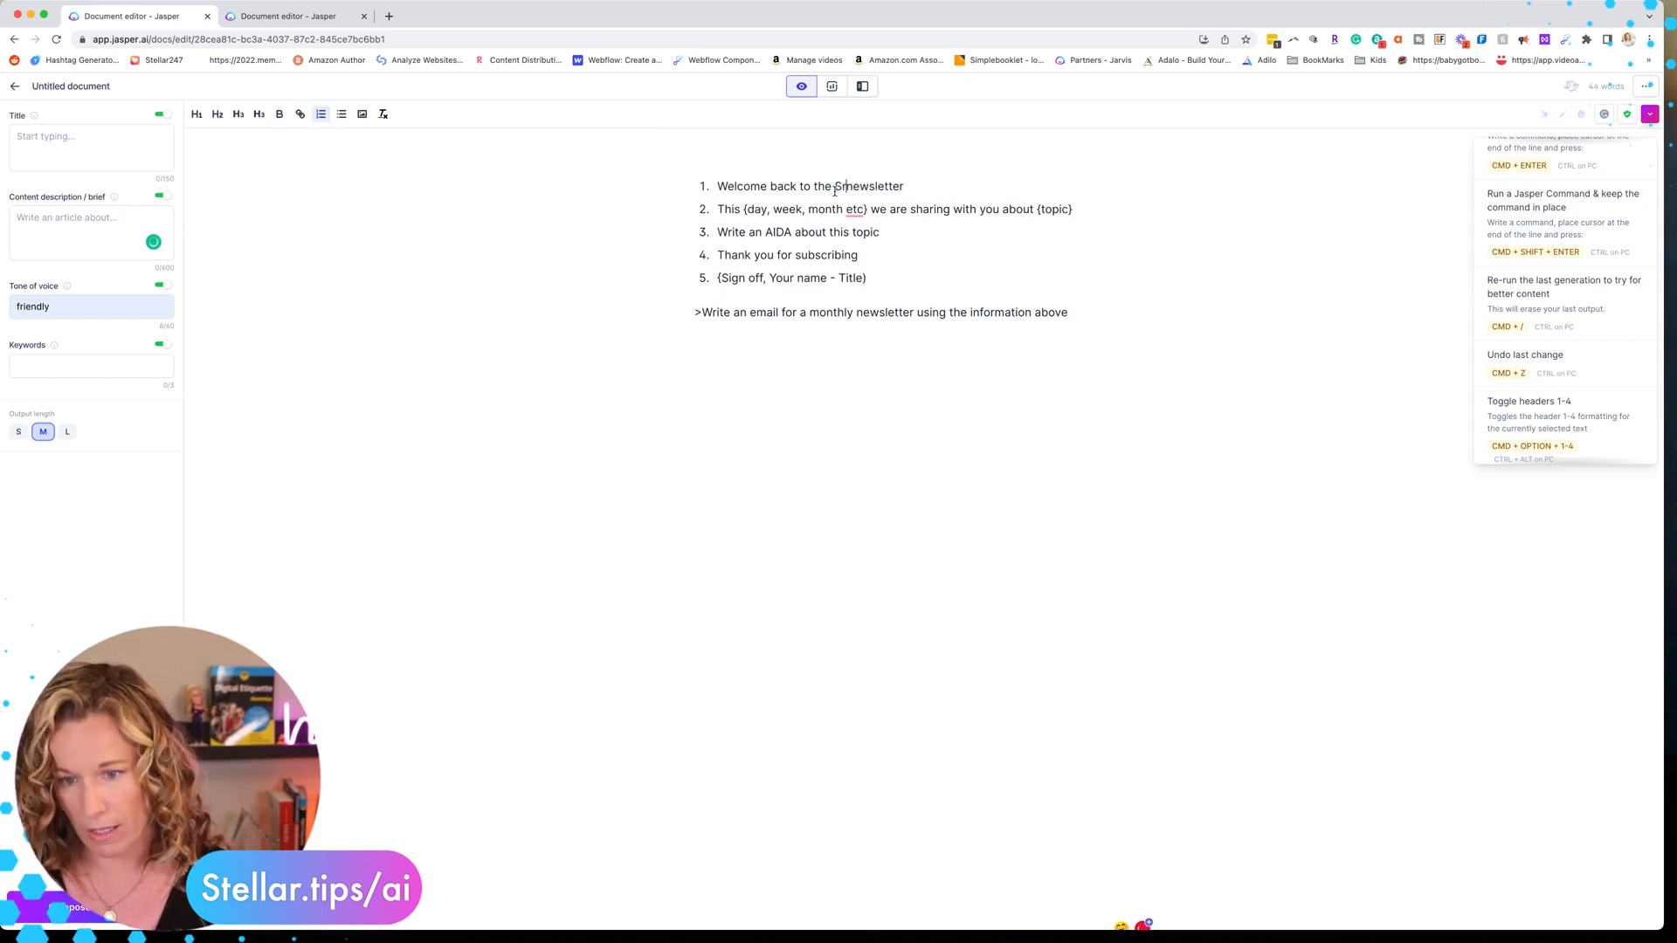
{"action": "type", "text": "tellar"}
{"action": "mouse_move", "coordinate": [865, 207]}
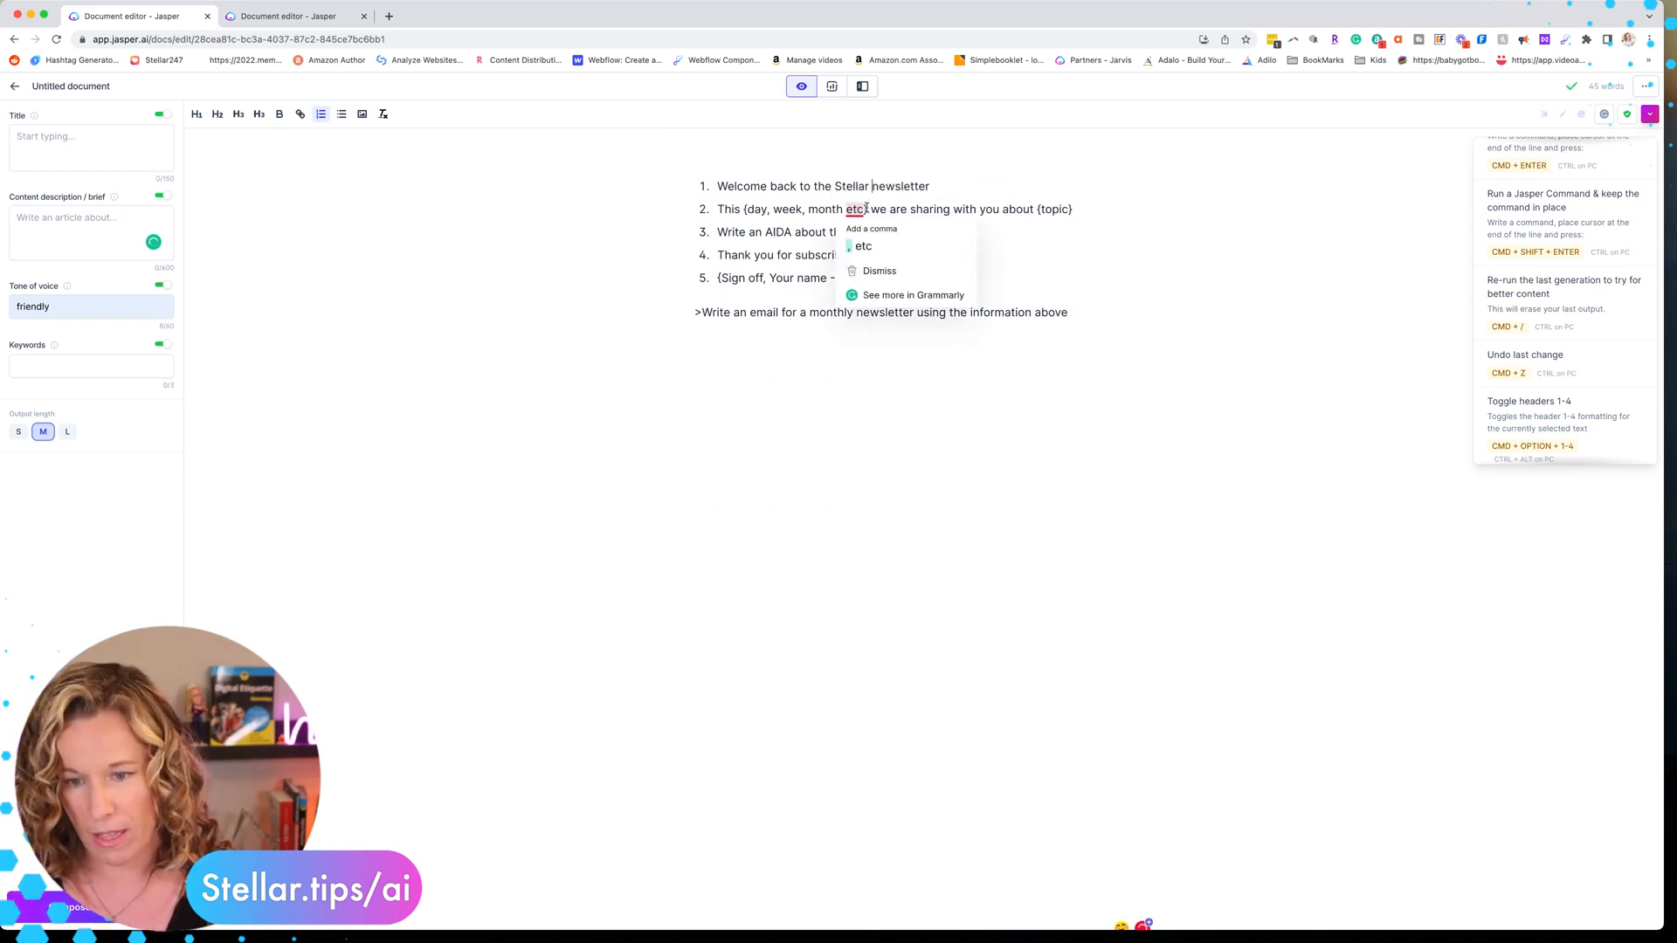
{"action": "left_click_drag", "start_coordinate": [868, 208], "coordinate": [741, 207]}
{"action": "type", "text": "monthly"}
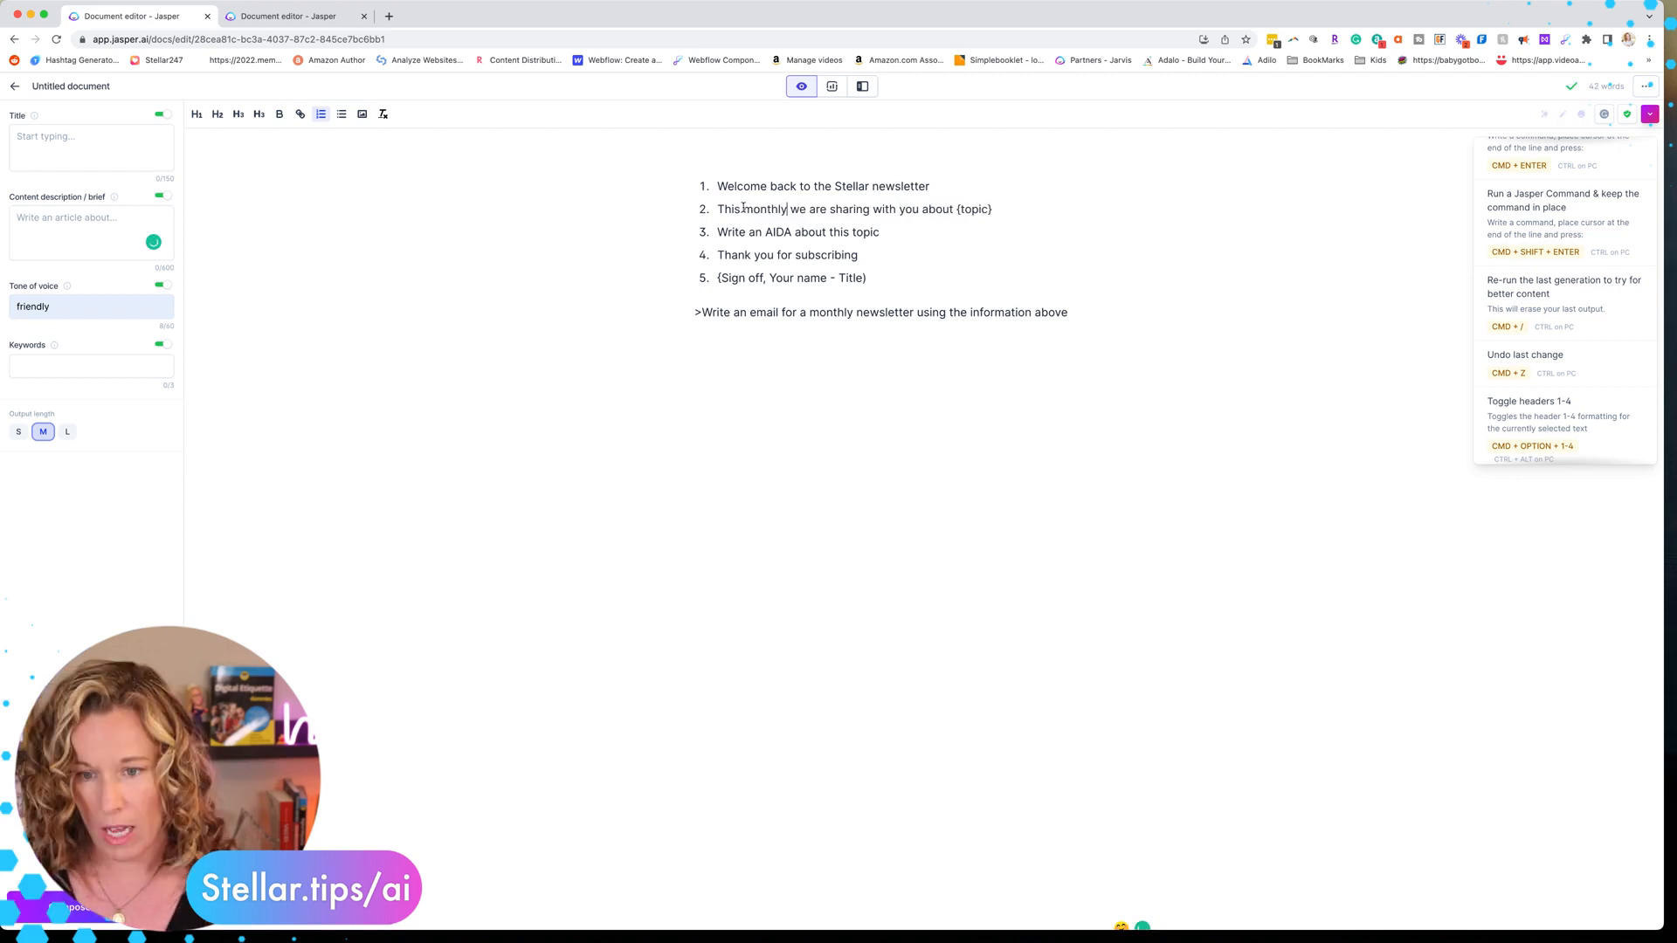
{"action": "left_click_drag", "start_coordinate": [1001, 210], "coordinate": [957, 210]}
{"action": "type", "text": "patching content"}
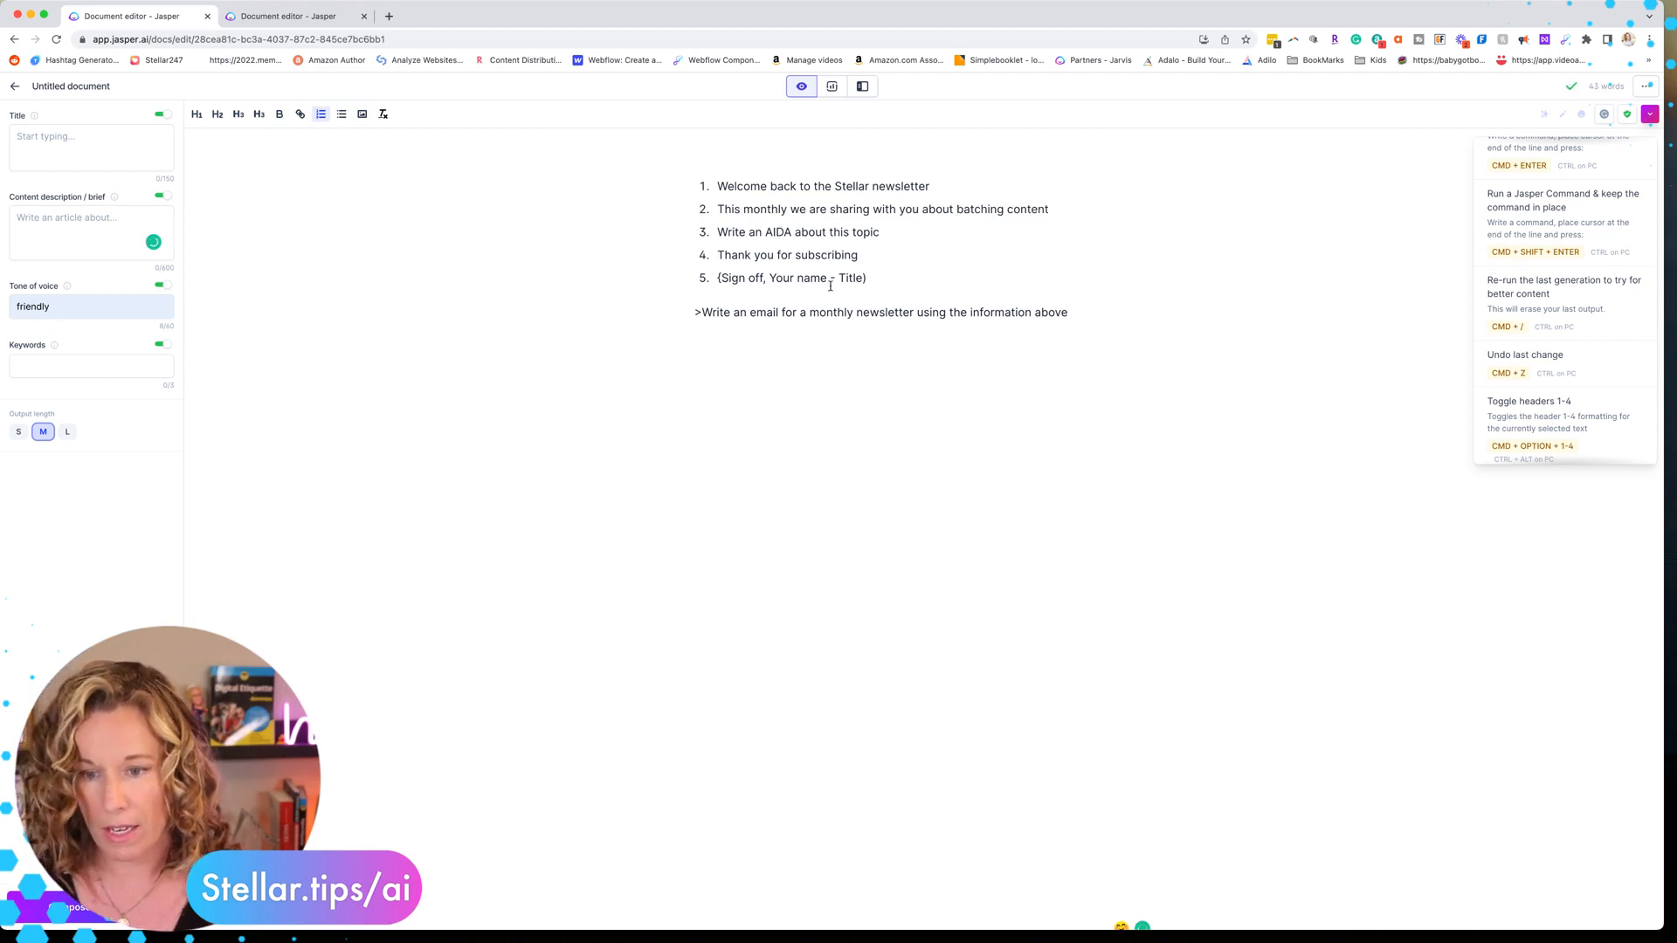
Replace the sign-off placeholder with Regards, the author's name and 'Owner of Stellar Media Marketing'
{"action": "left_click_drag", "start_coordinate": [869, 278], "coordinate": [716, 279]}
{"action": "type", "text": "Regards"}
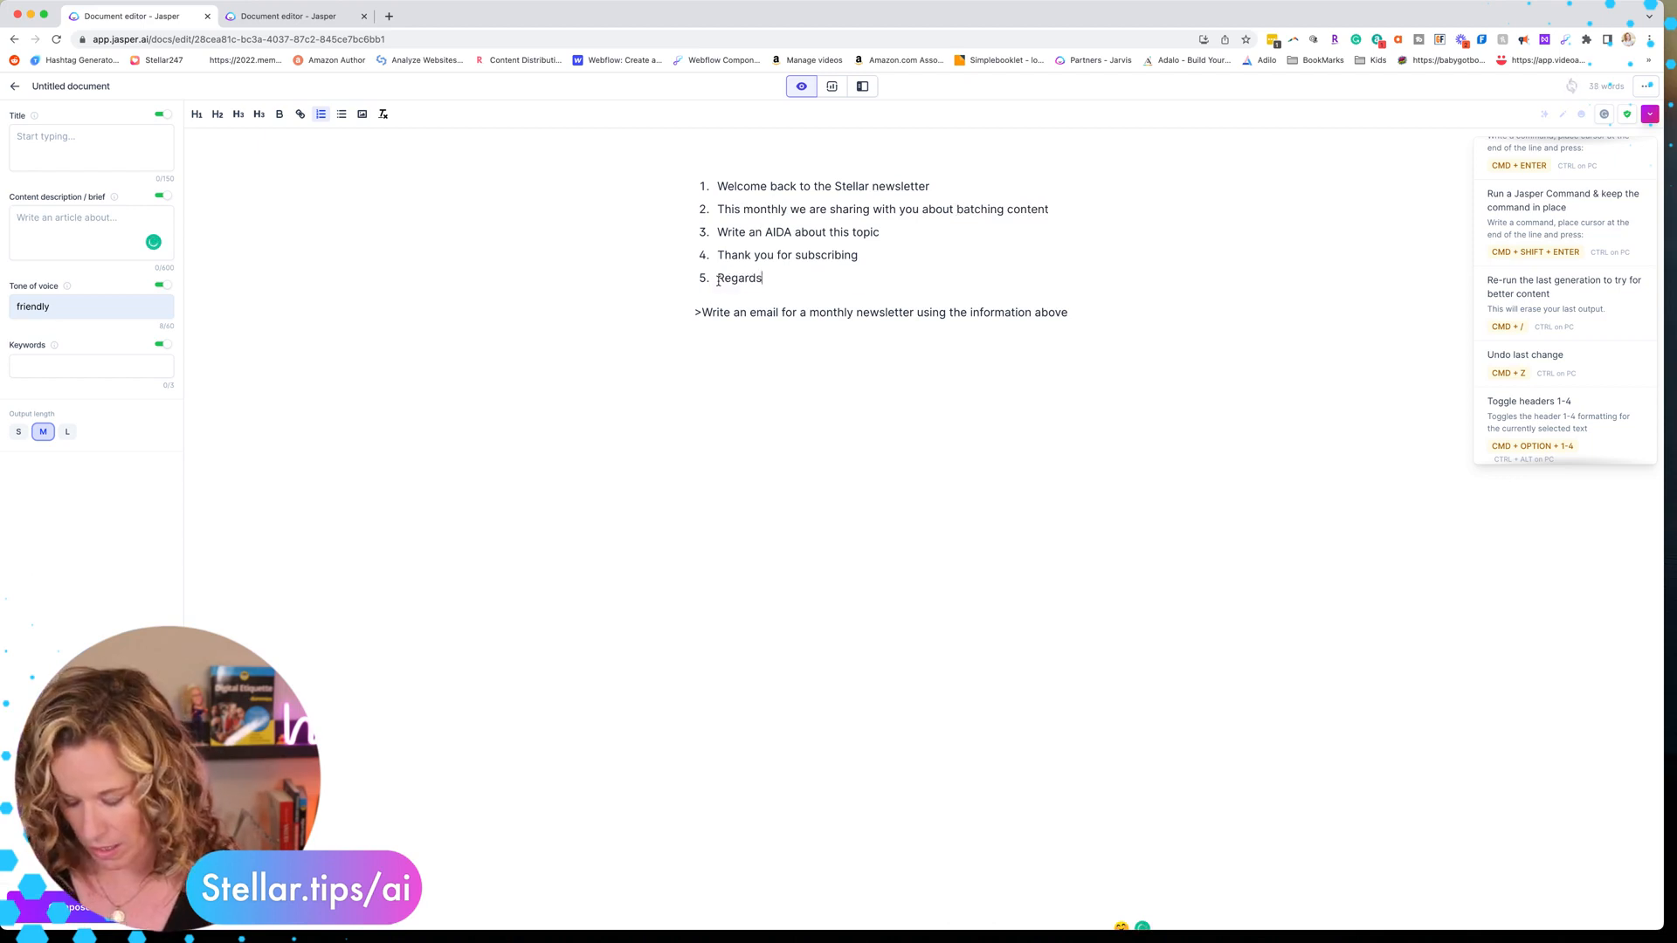
{"action": "type", "text": ", Kelly Mirabella - "}
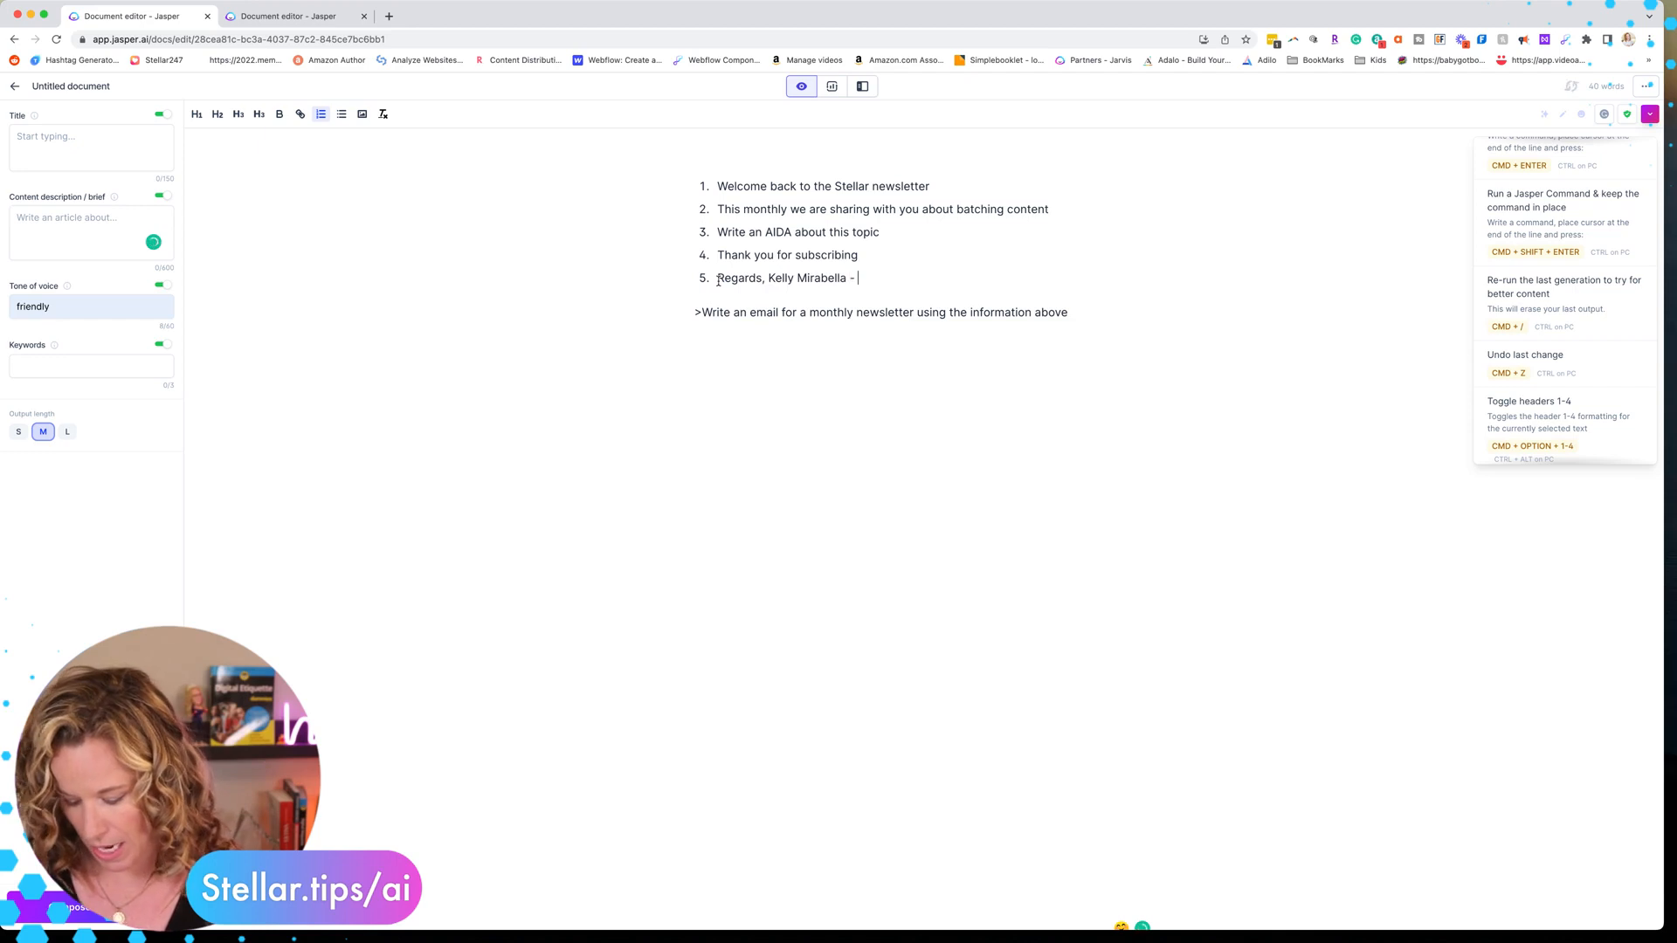
{"action": "type", "text": "Owner of Stellar "}
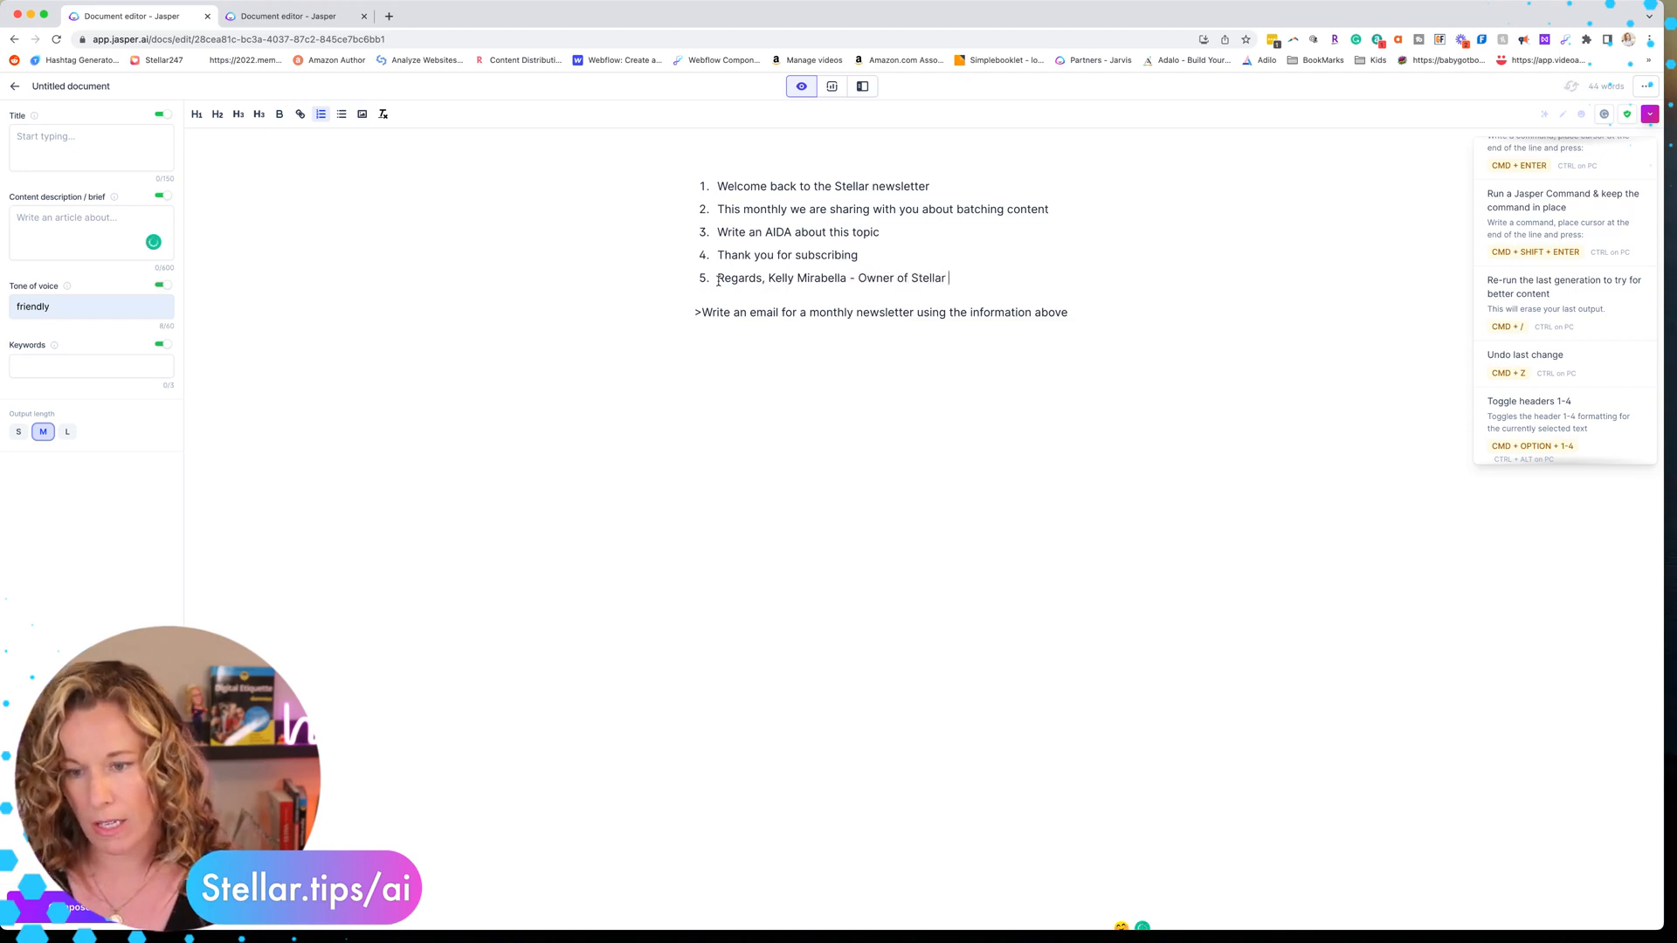
{"action": "type", "text": "Media Marketing"}
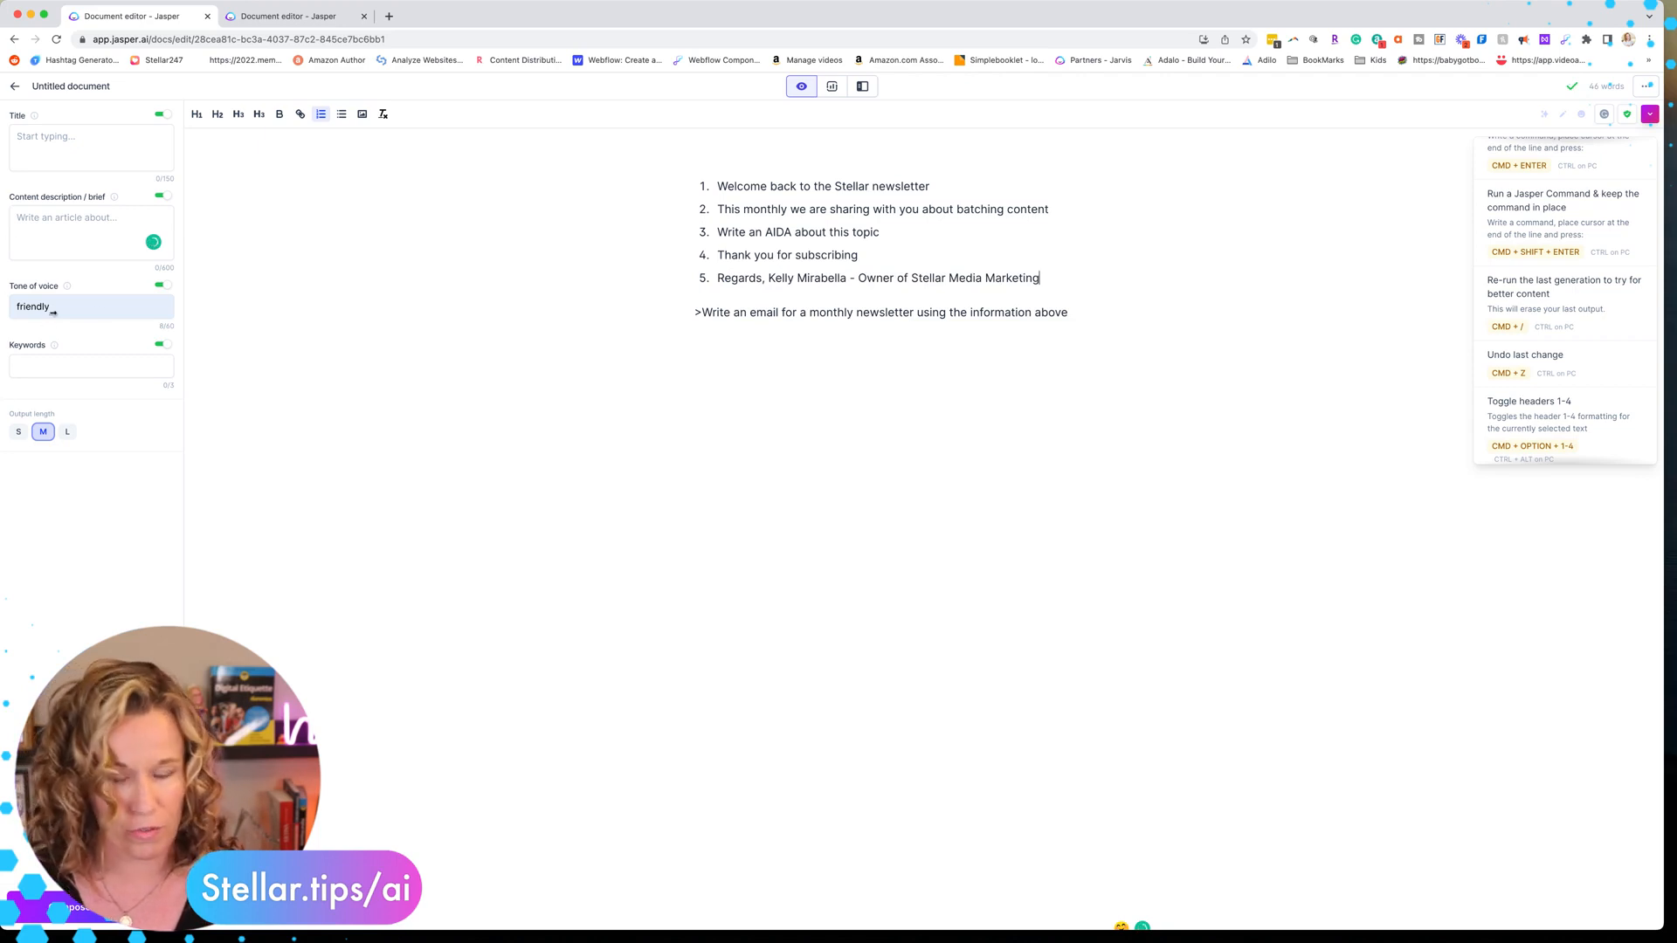
Run the Write an email command, then Compose to continue generating the newsletter email
{"action": "left_click", "coordinate": [1086, 315]}
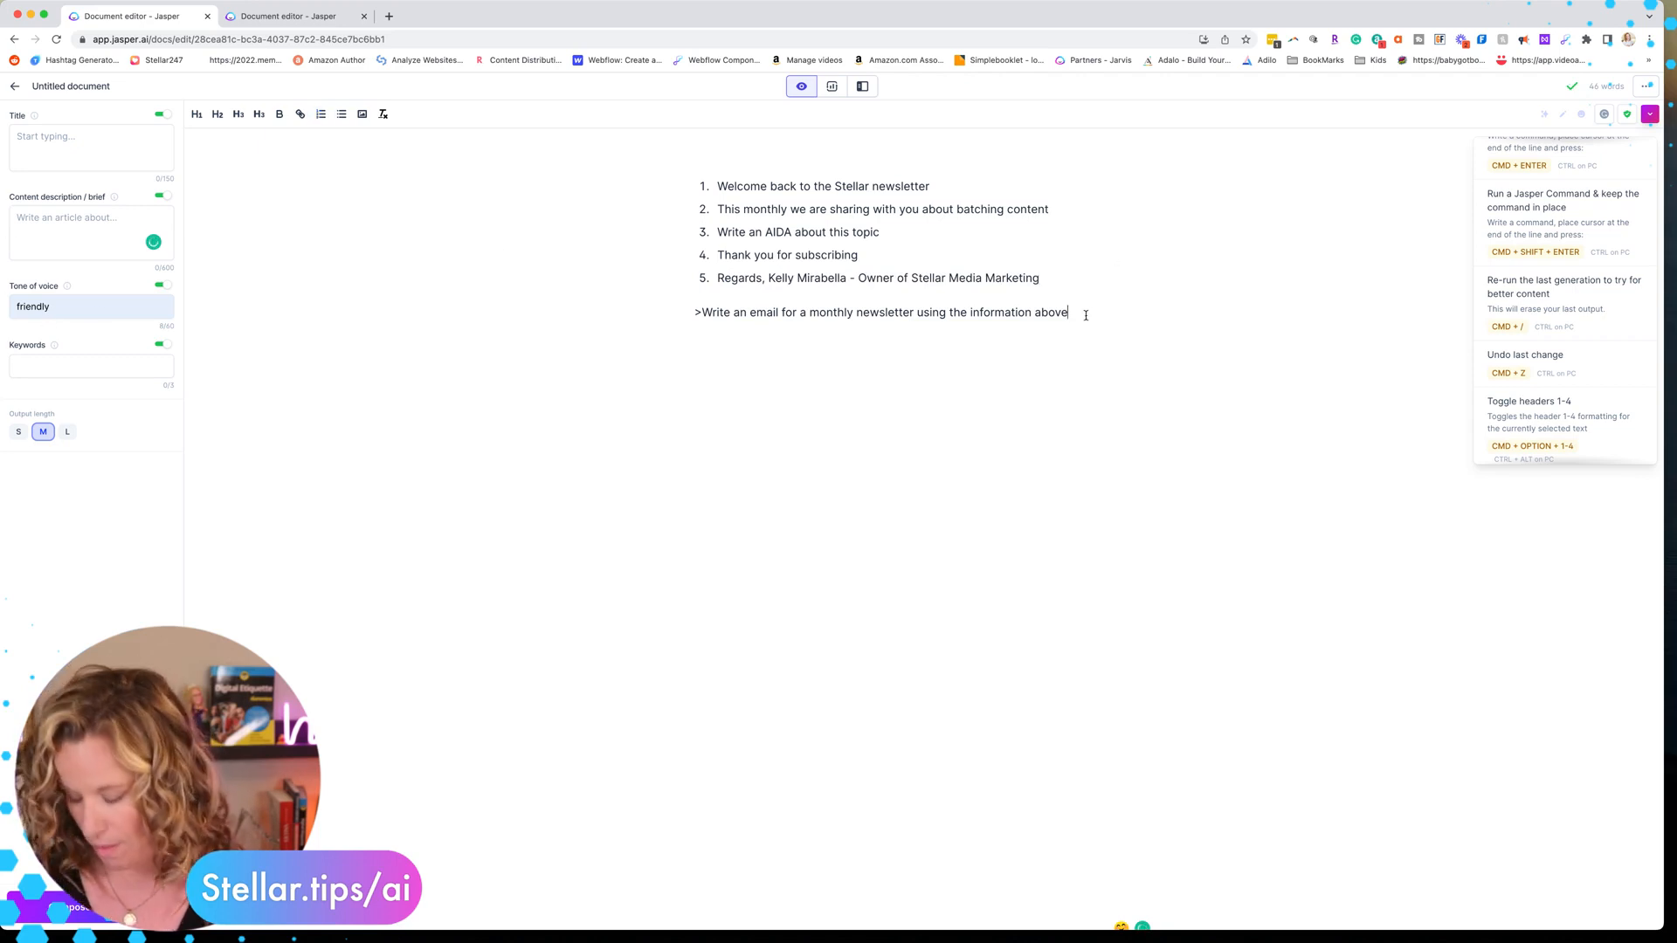
{"action": "key", "text": "super+Return"}
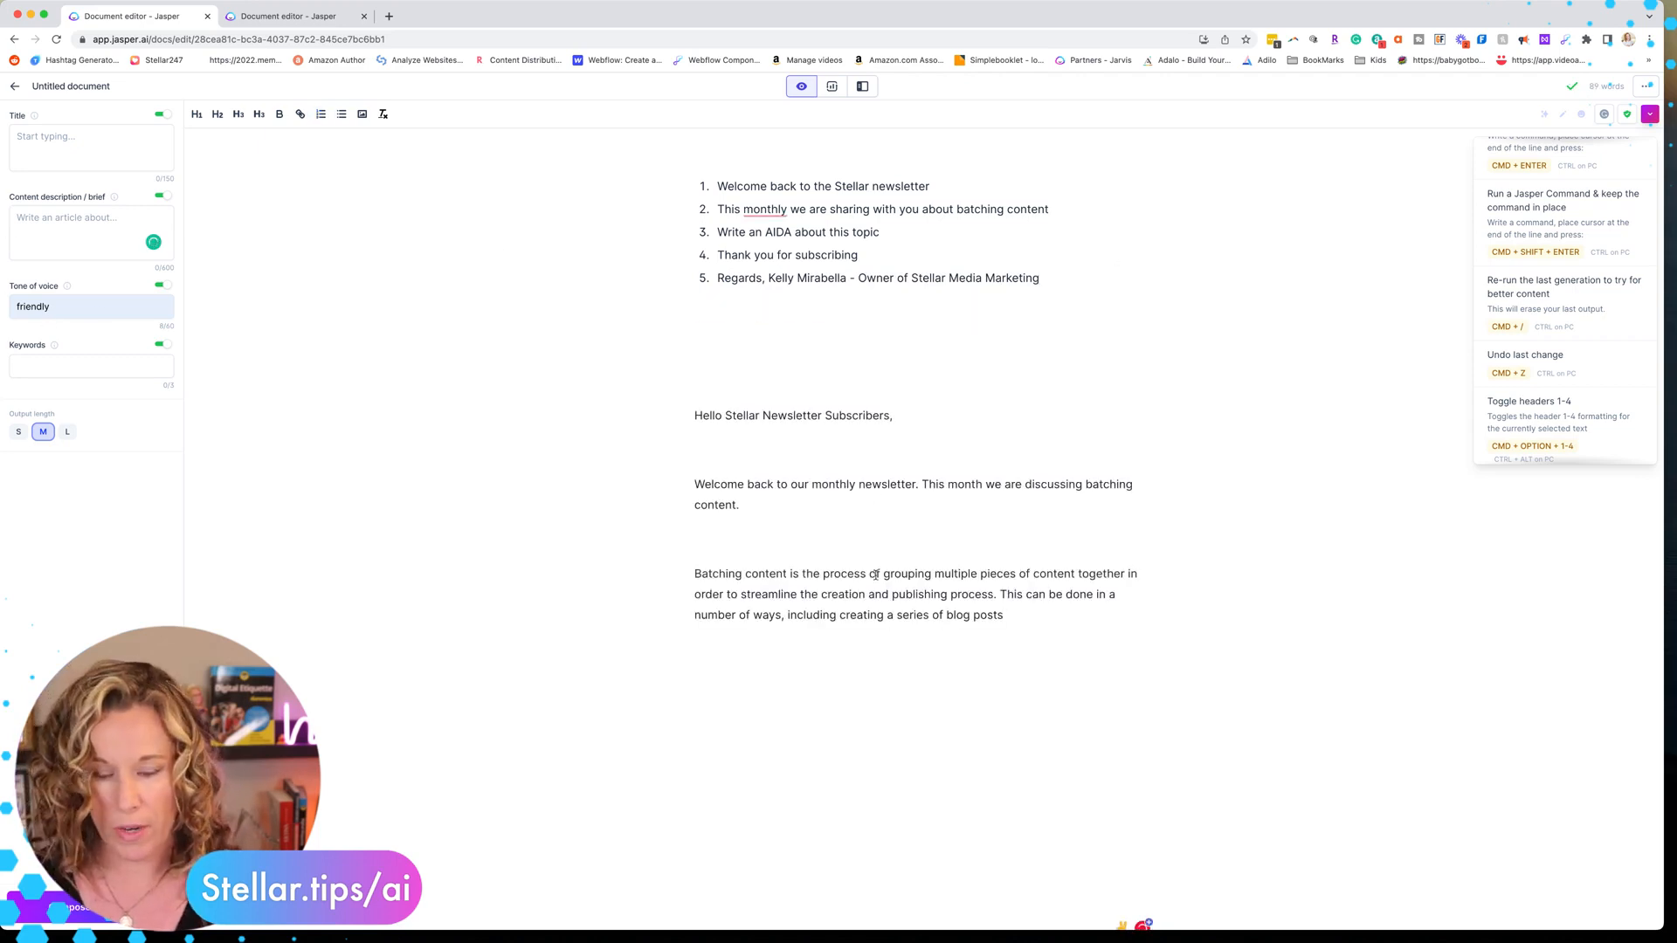
{"action": "key", "text": "BackSpace"}
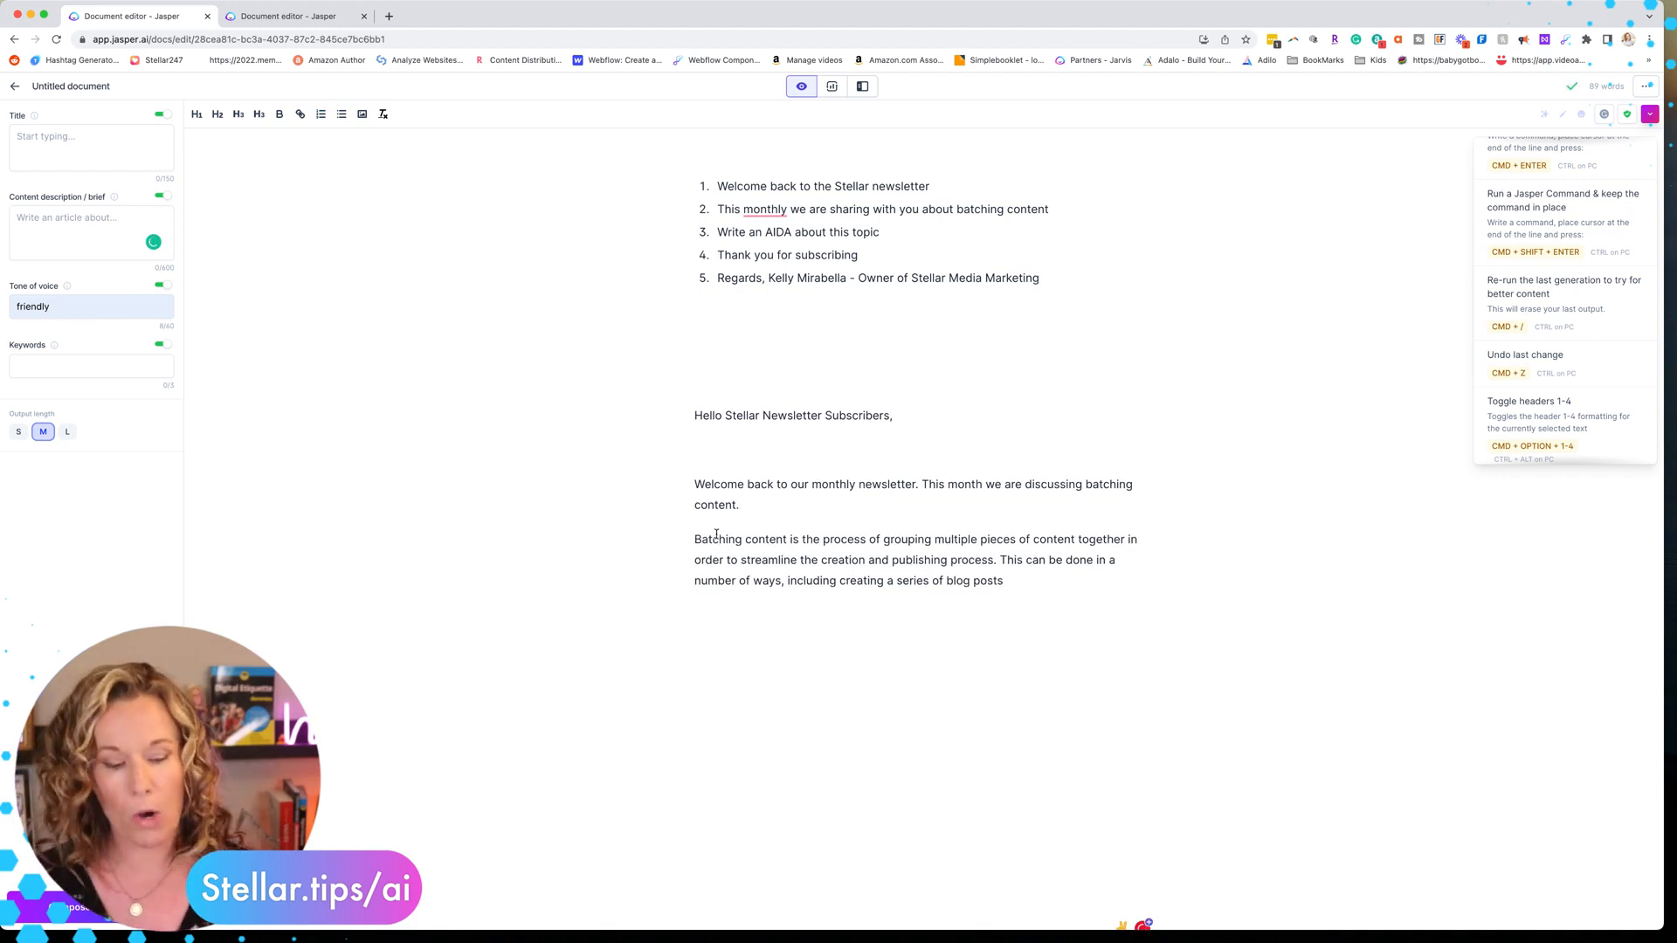
{"action": "key", "text": "super+j"}
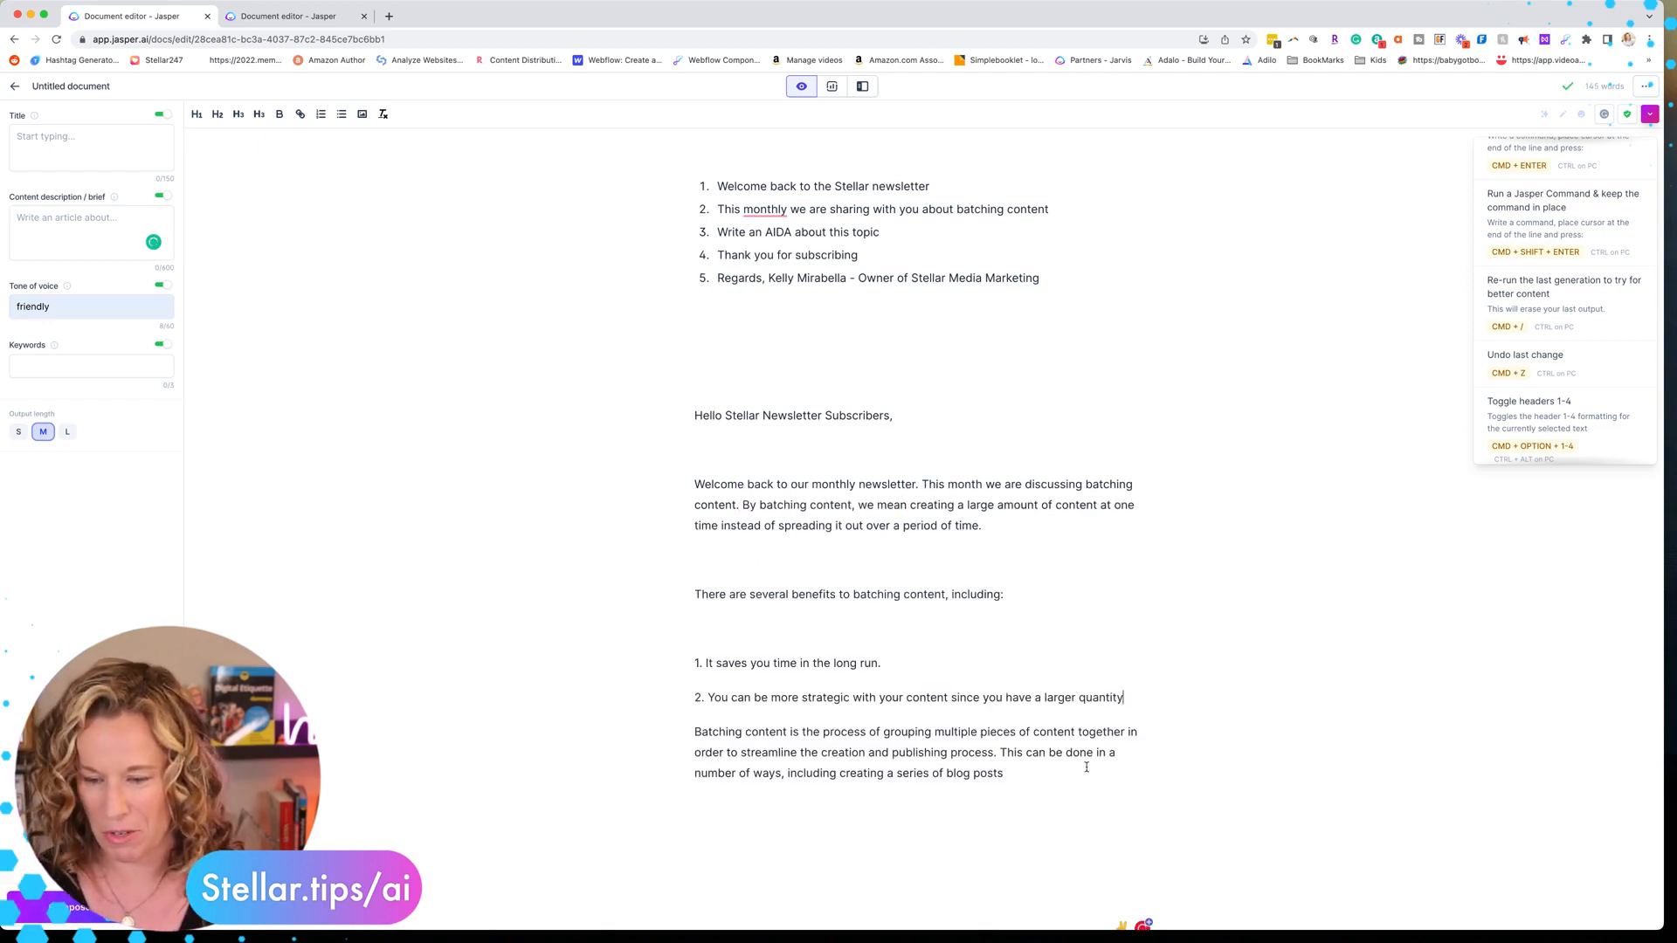
Delete the leftover paragraph defining batching content at the end of the generated text
{"action": "left_click_drag", "start_coordinate": [1040, 775], "coordinate": [690, 736]}
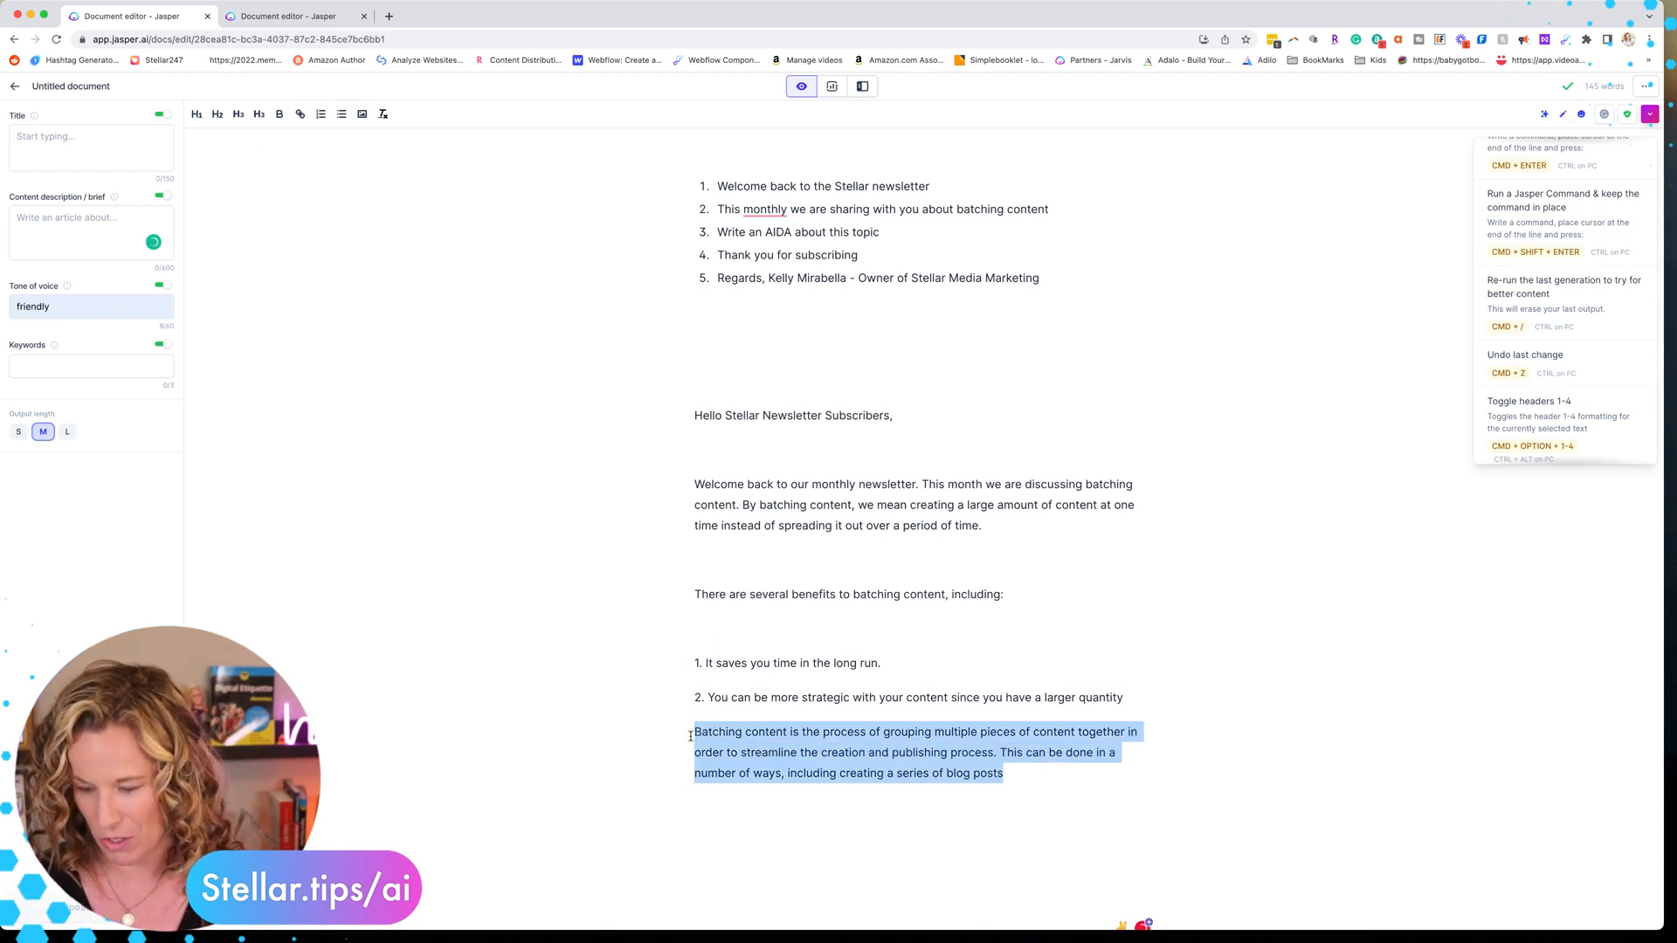
{"action": "key", "text": "BackSpace"}
{"action": "key", "text": "BackSpace"}
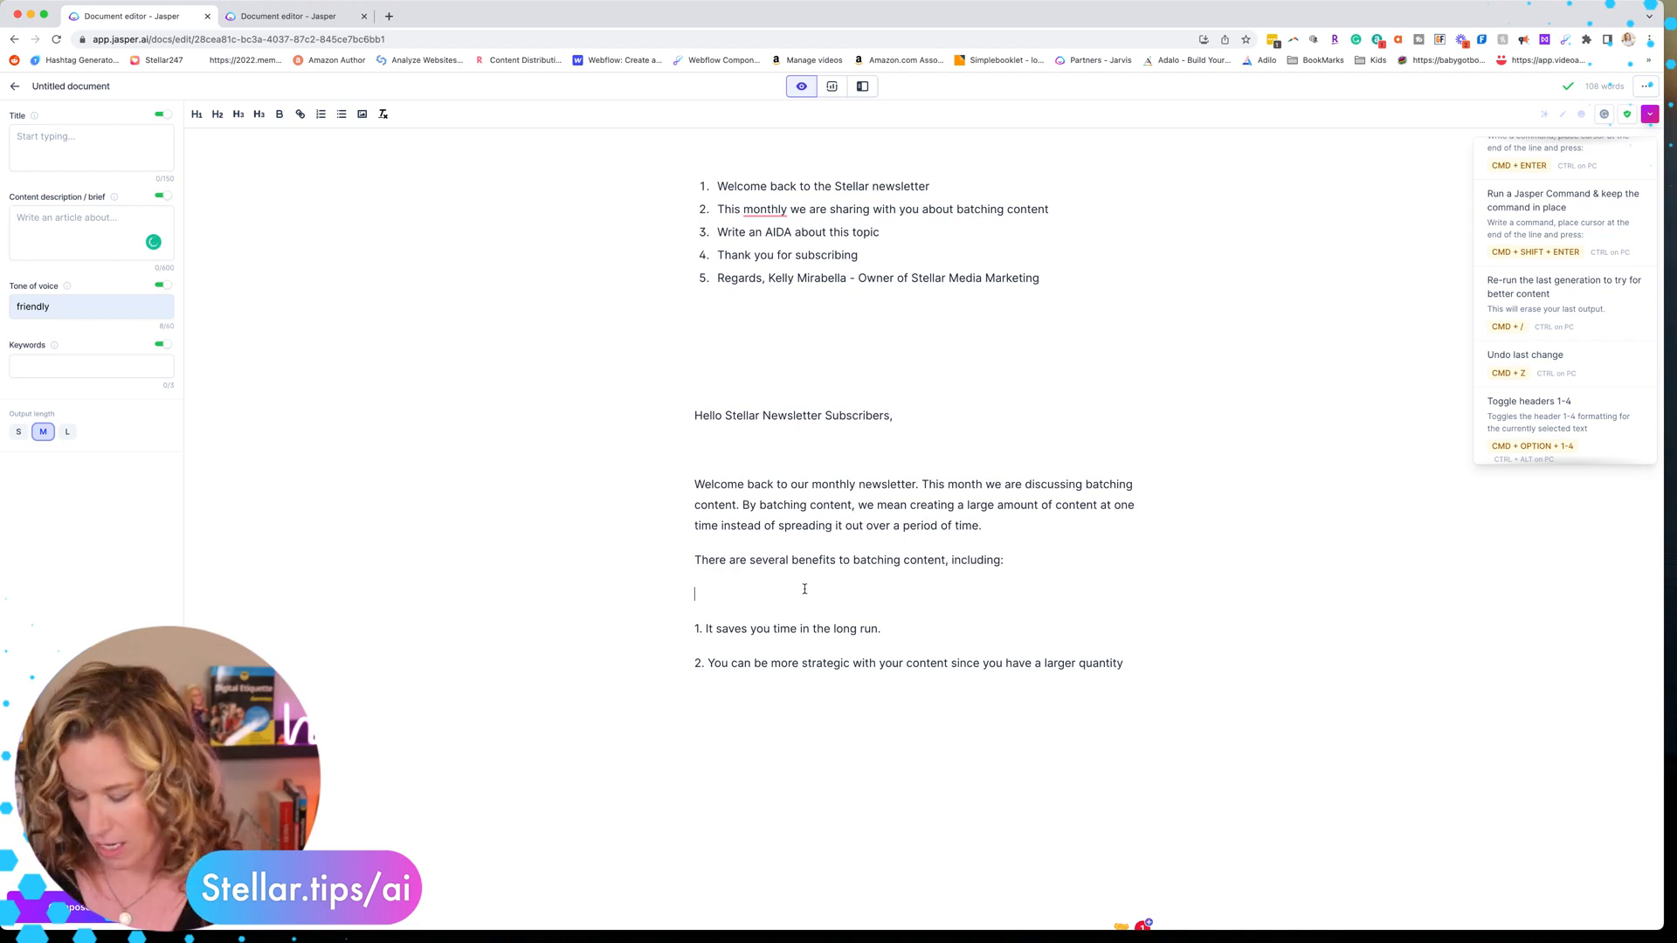
{"action": "key", "text": "BackSpace"}
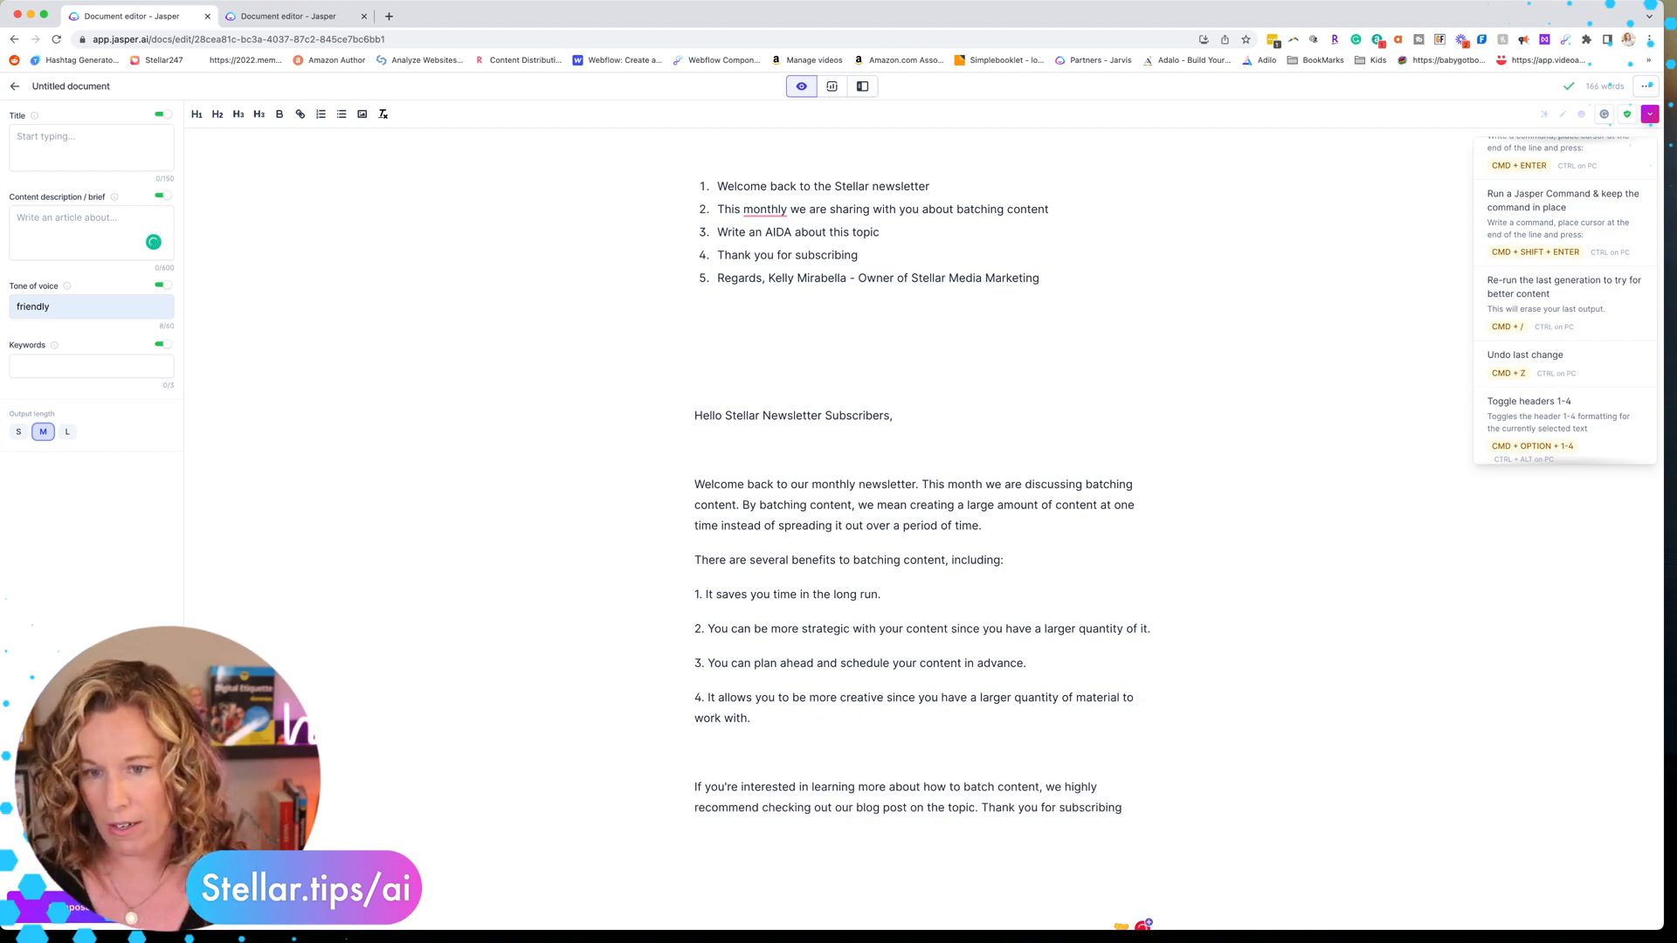
Add the command 'Write about how to batch content in 5 steps' below the benefits list and run it
{"action": "scroll", "coordinate": [632, 763], "scroll_direction": "down", "scroll_amount": 3}
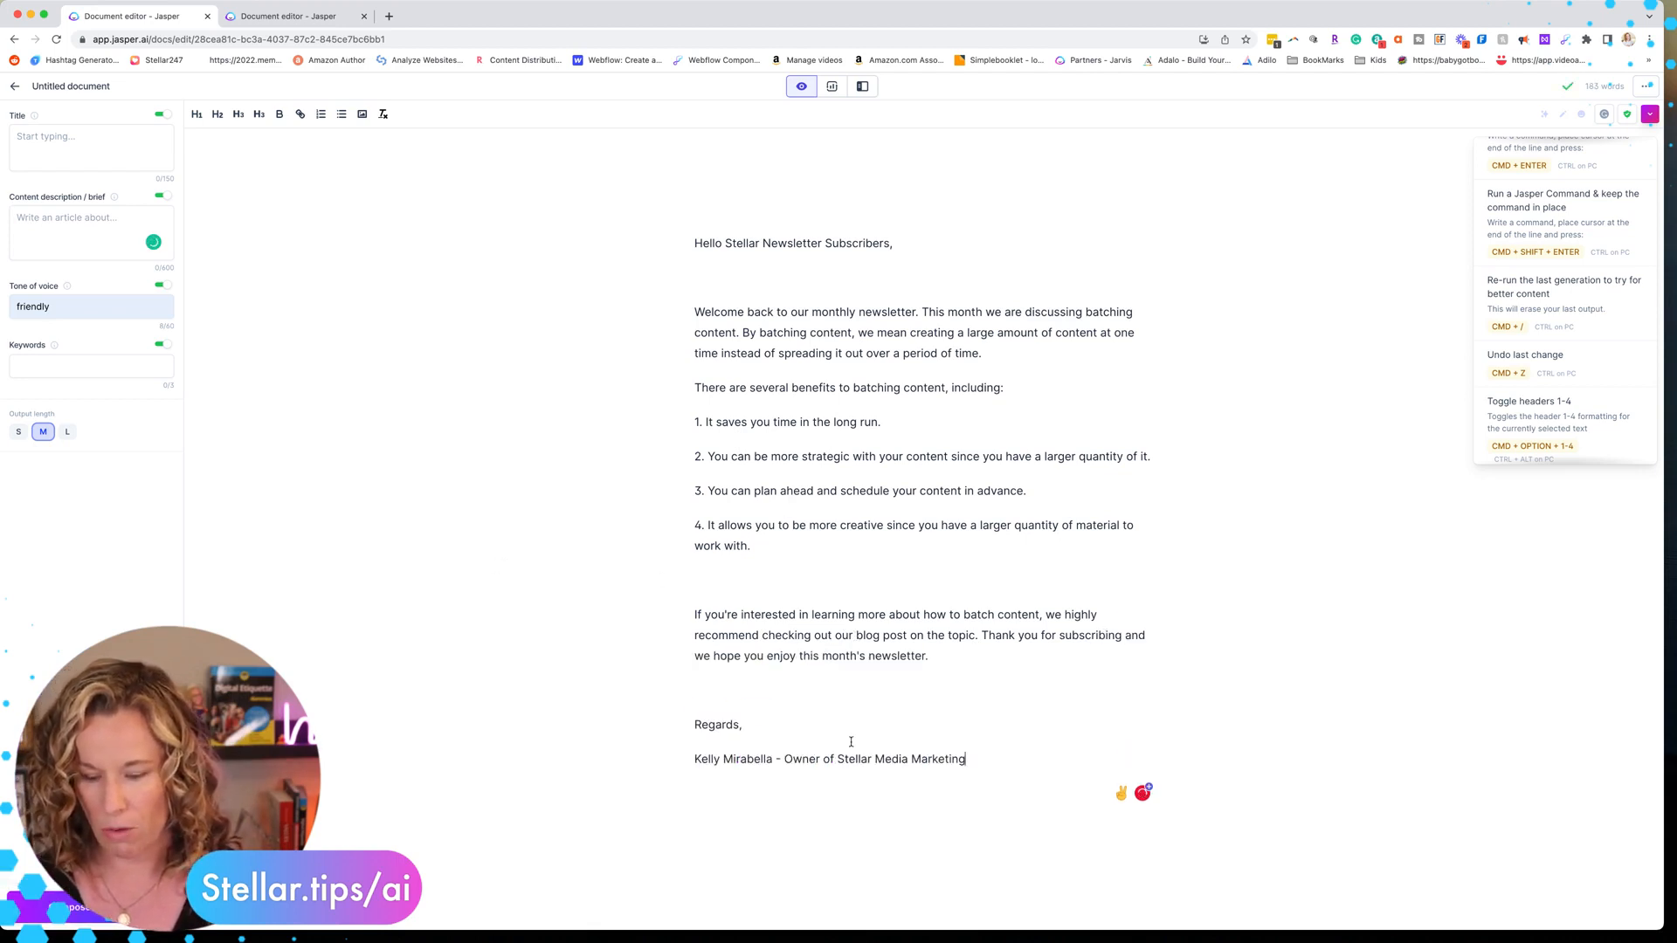
{"action": "scroll", "coordinate": [1004, 755], "scroll_direction": "down", "scroll_amount": 2}
{"action": "scroll", "coordinate": [1001, 755], "scroll_direction": "up", "scroll_amount": 6}
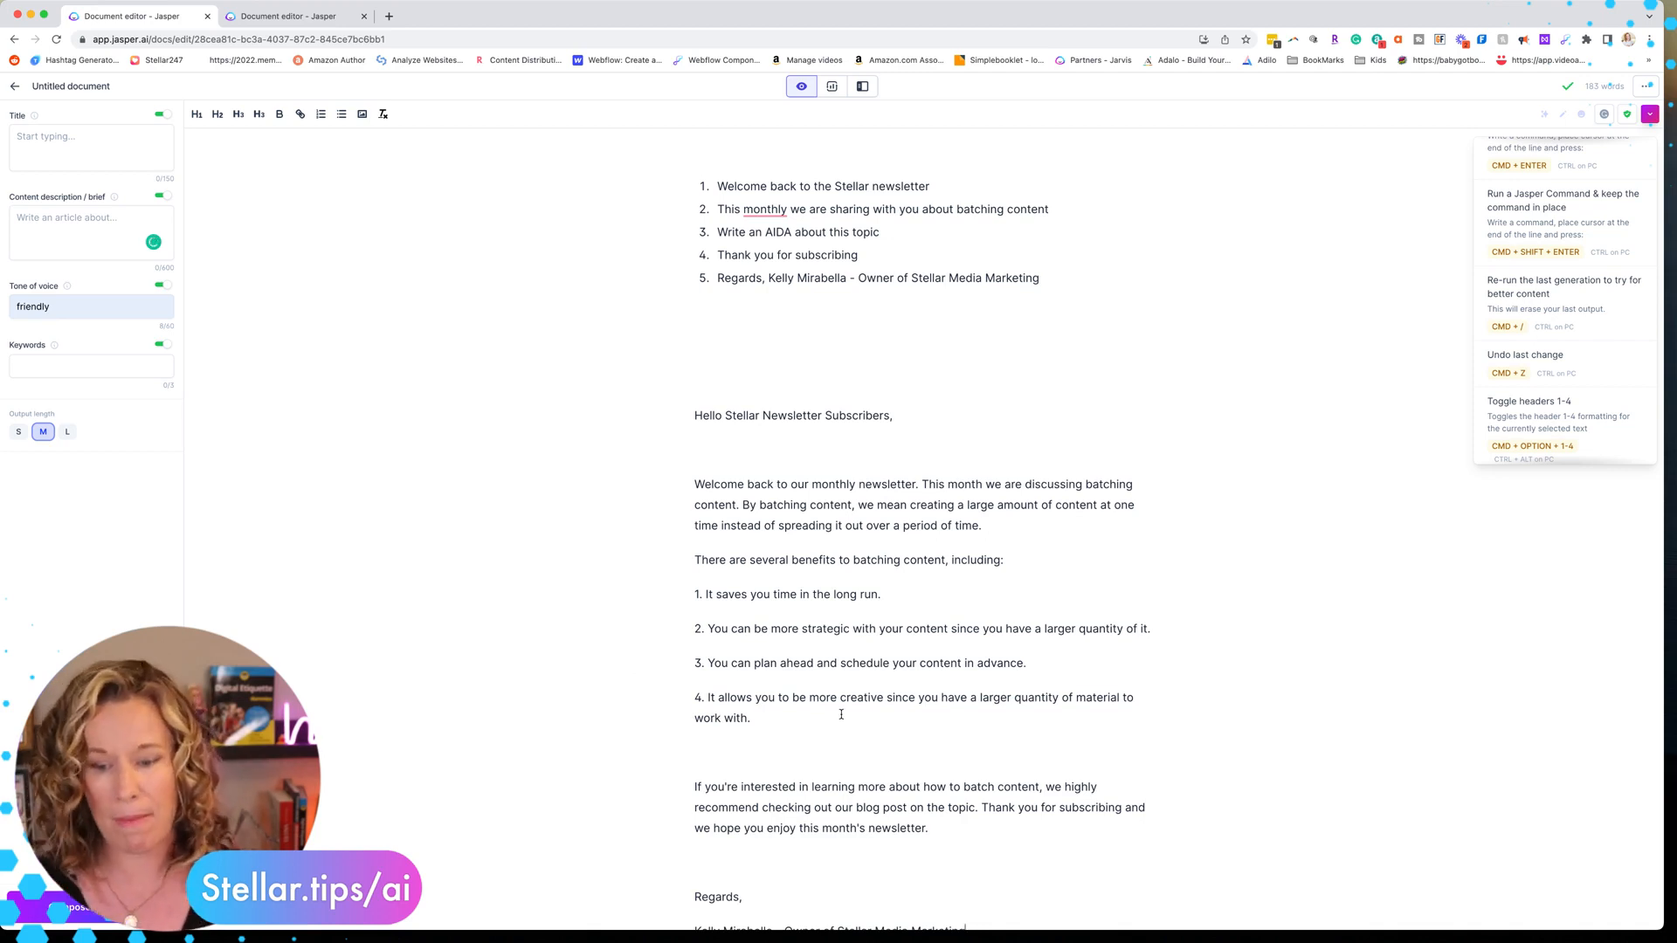
{"action": "scroll", "coordinate": [708, 666], "scroll_direction": "down", "scroll_amount": 2}
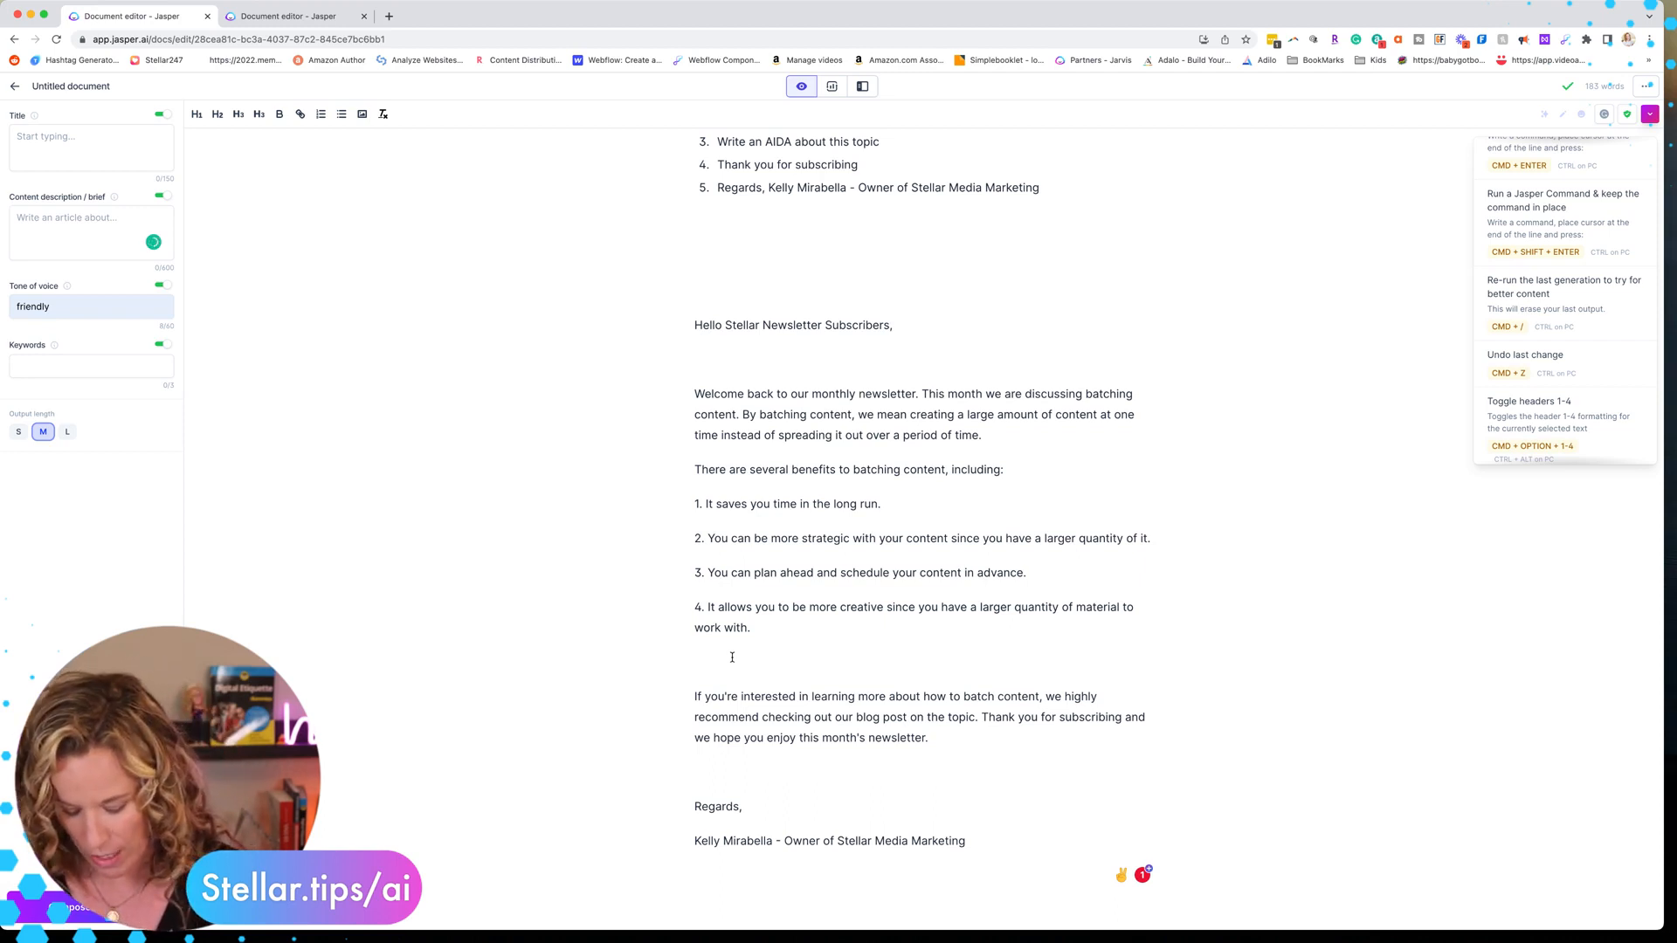
{"action": "type", "text": "Write about how to "}
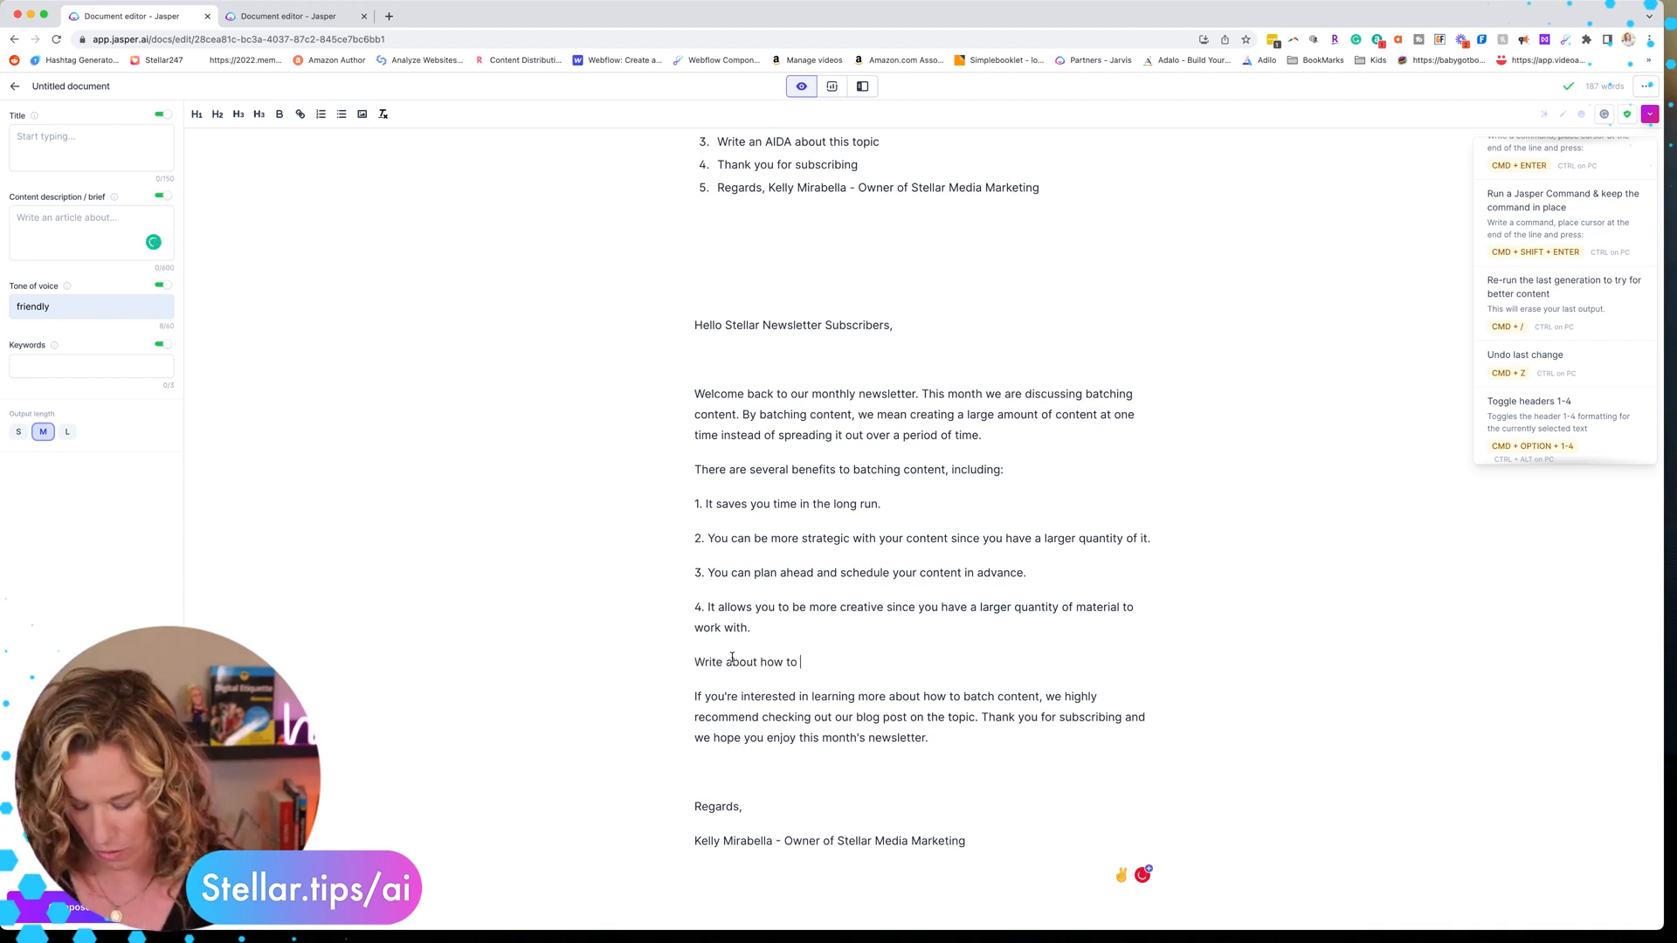
{"action": "type", "text": "batch content in "}
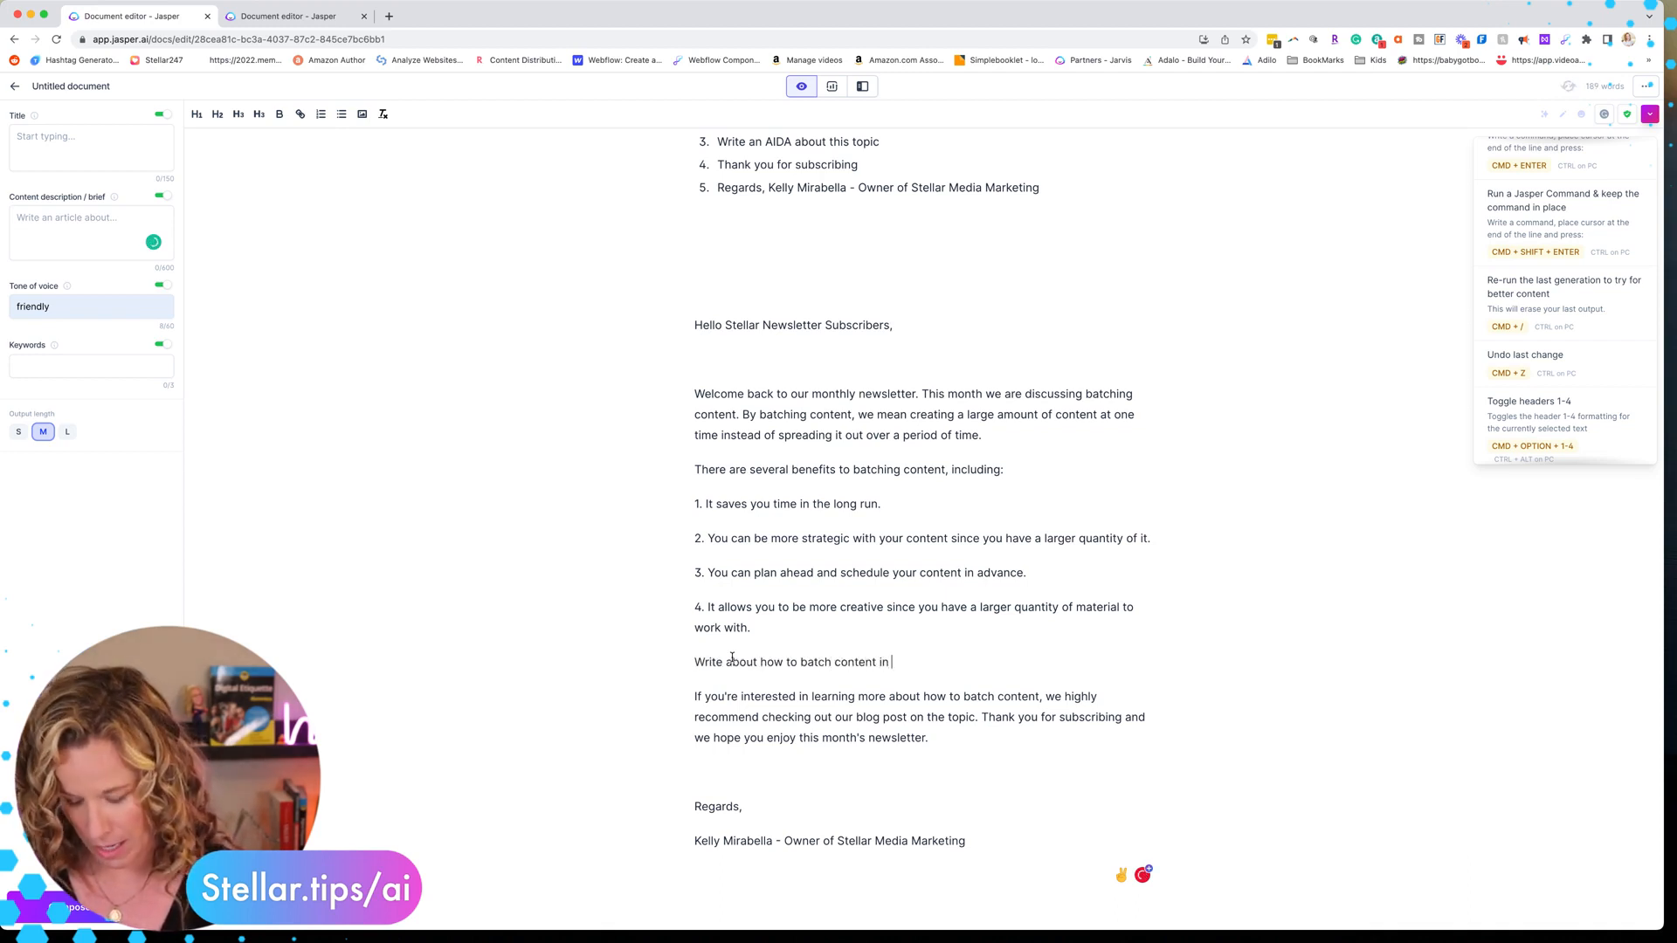
{"action": "type", "text": "5 steps"}
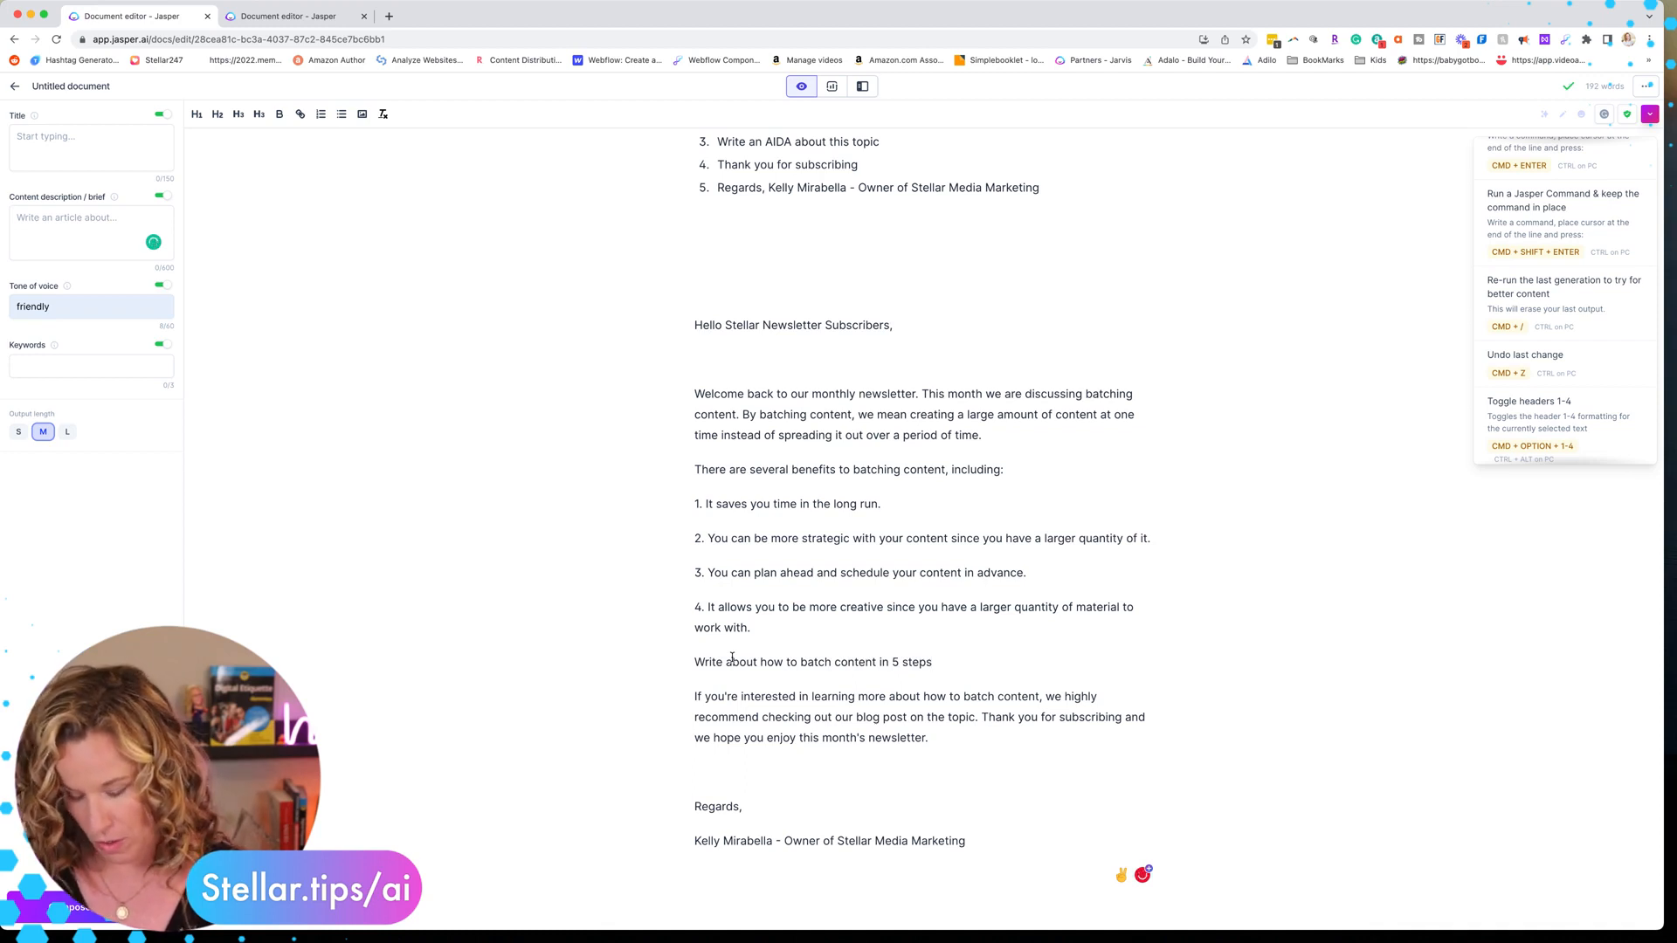
{"action": "key", "text": "super+Return"}
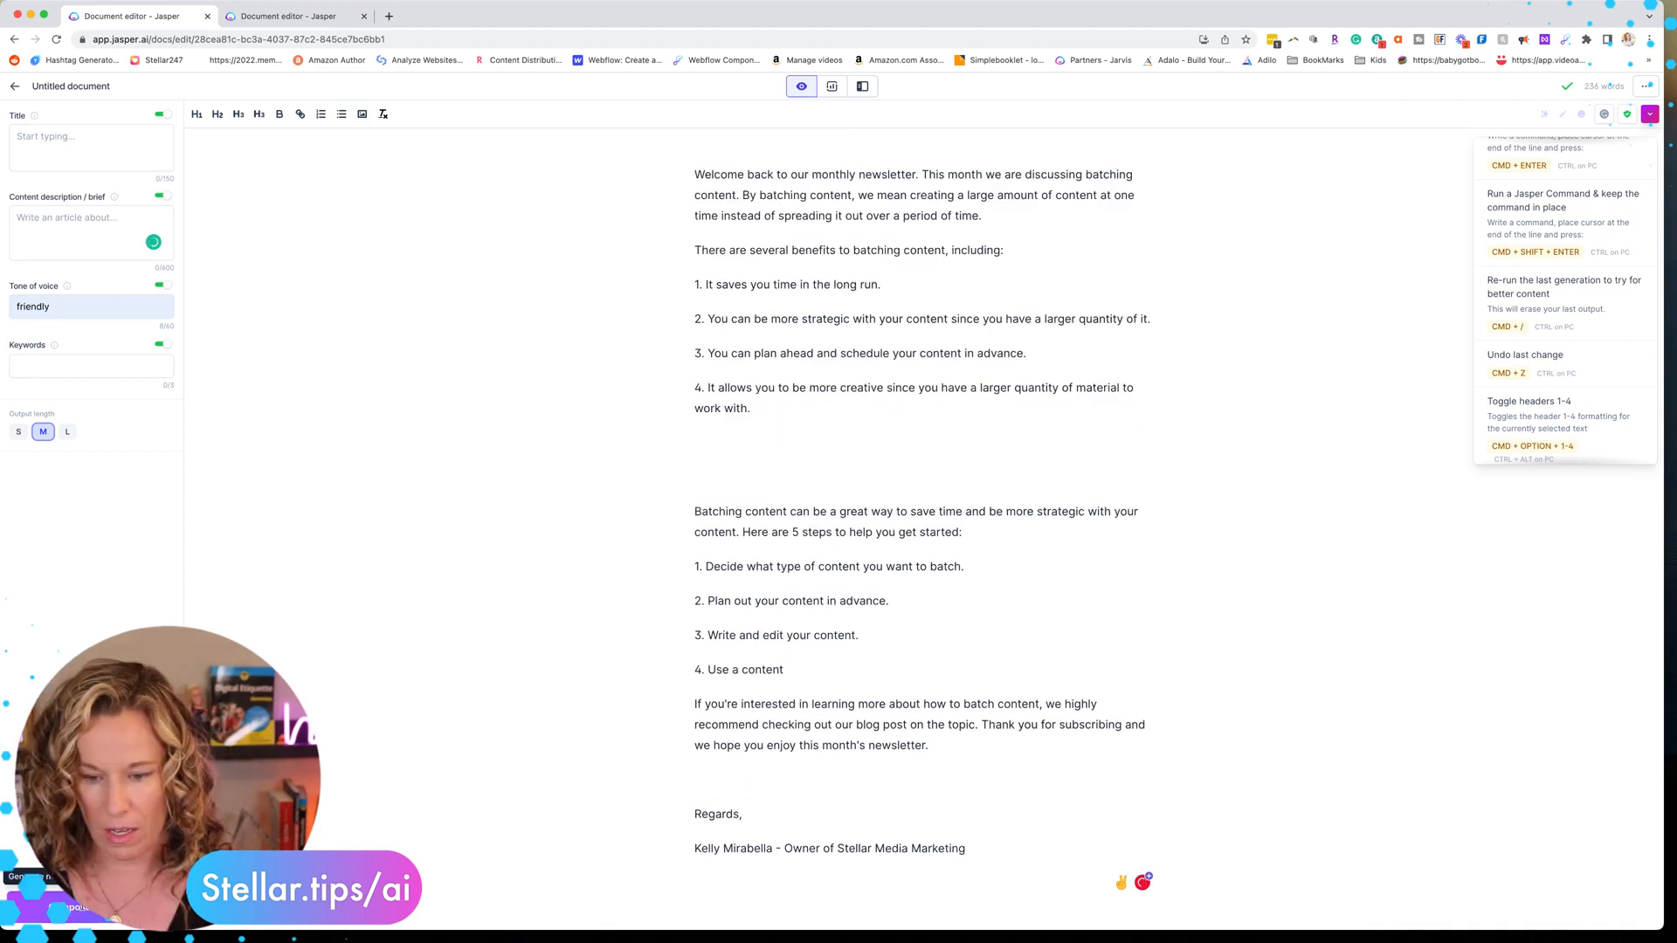
Delete the duplicated thank-you and sign-off lines generated after the five steps
{"action": "left_click", "coordinate": [83, 909]}
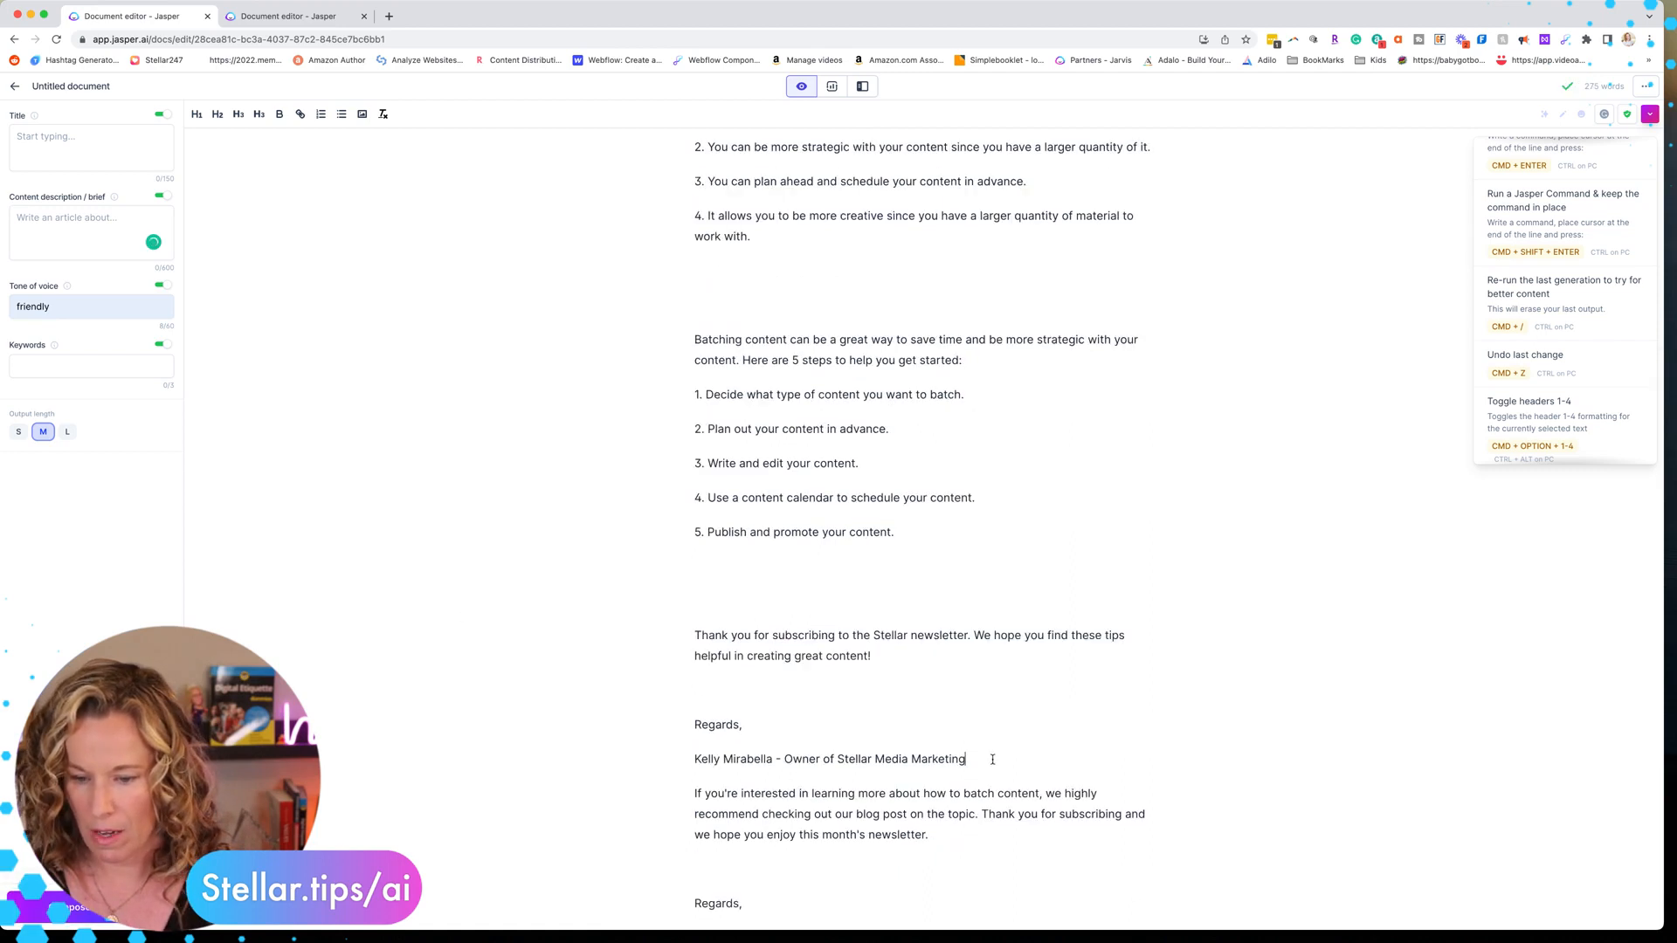
{"action": "left_click_drag", "start_coordinate": [675, 658], "coordinate": [640, 626]}
{"action": "key", "text": "BackSpace"}
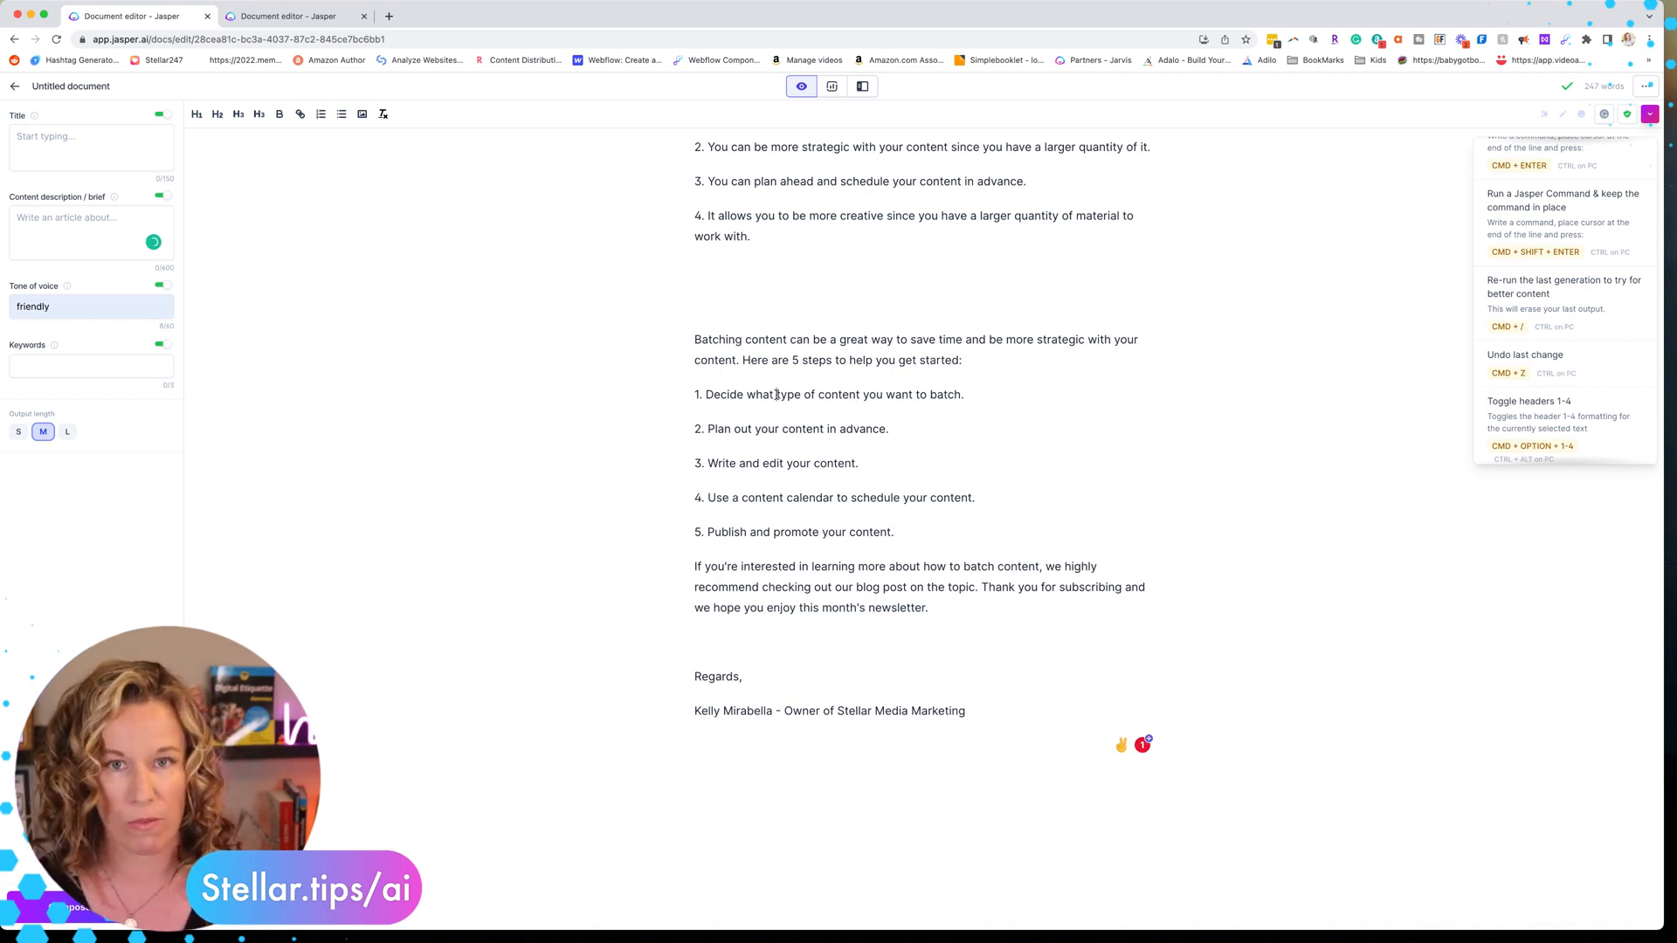
Generate paragraphs in the Paragraph Generator about 'Decide what type of content you want to batch.' with a Friendly tone
{"action": "left_click_drag", "start_coordinate": [971, 393], "coordinate": [654, 395]}
{"action": "key", "text": "super+c"}
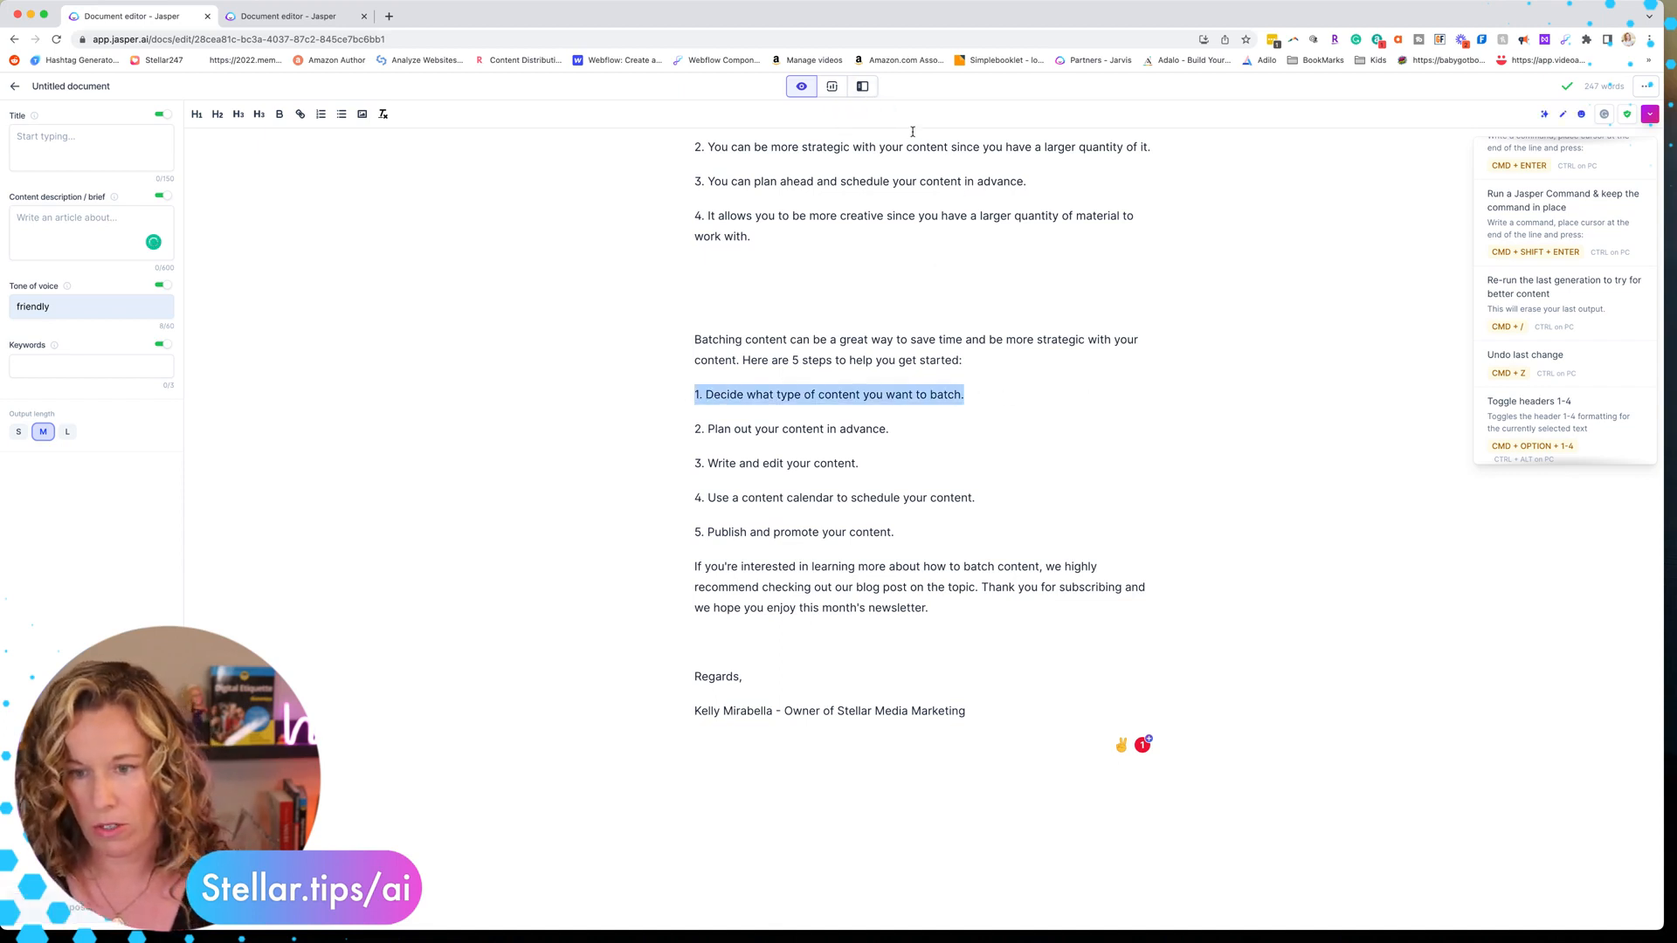
{"action": "left_click", "coordinate": [862, 86]}
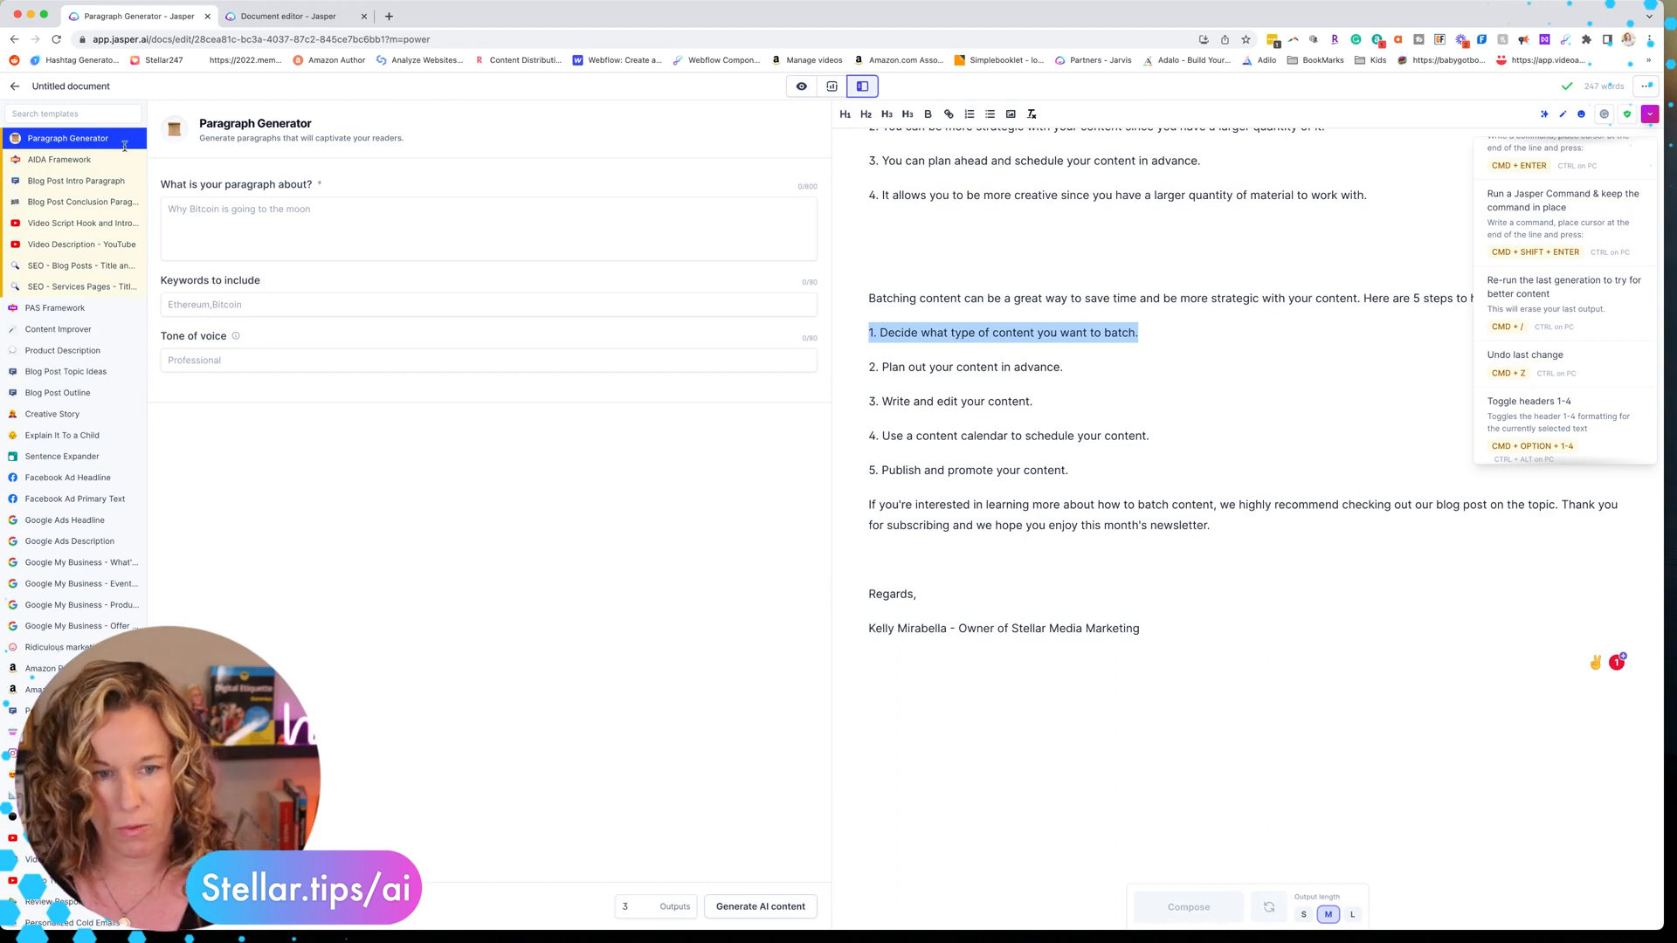
{"action": "left_click", "coordinate": [221, 210]}
{"action": "key", "text": "super+v"}
{"action": "left_click", "coordinate": [199, 373]}
{"action": "type", "text": "Fr"}
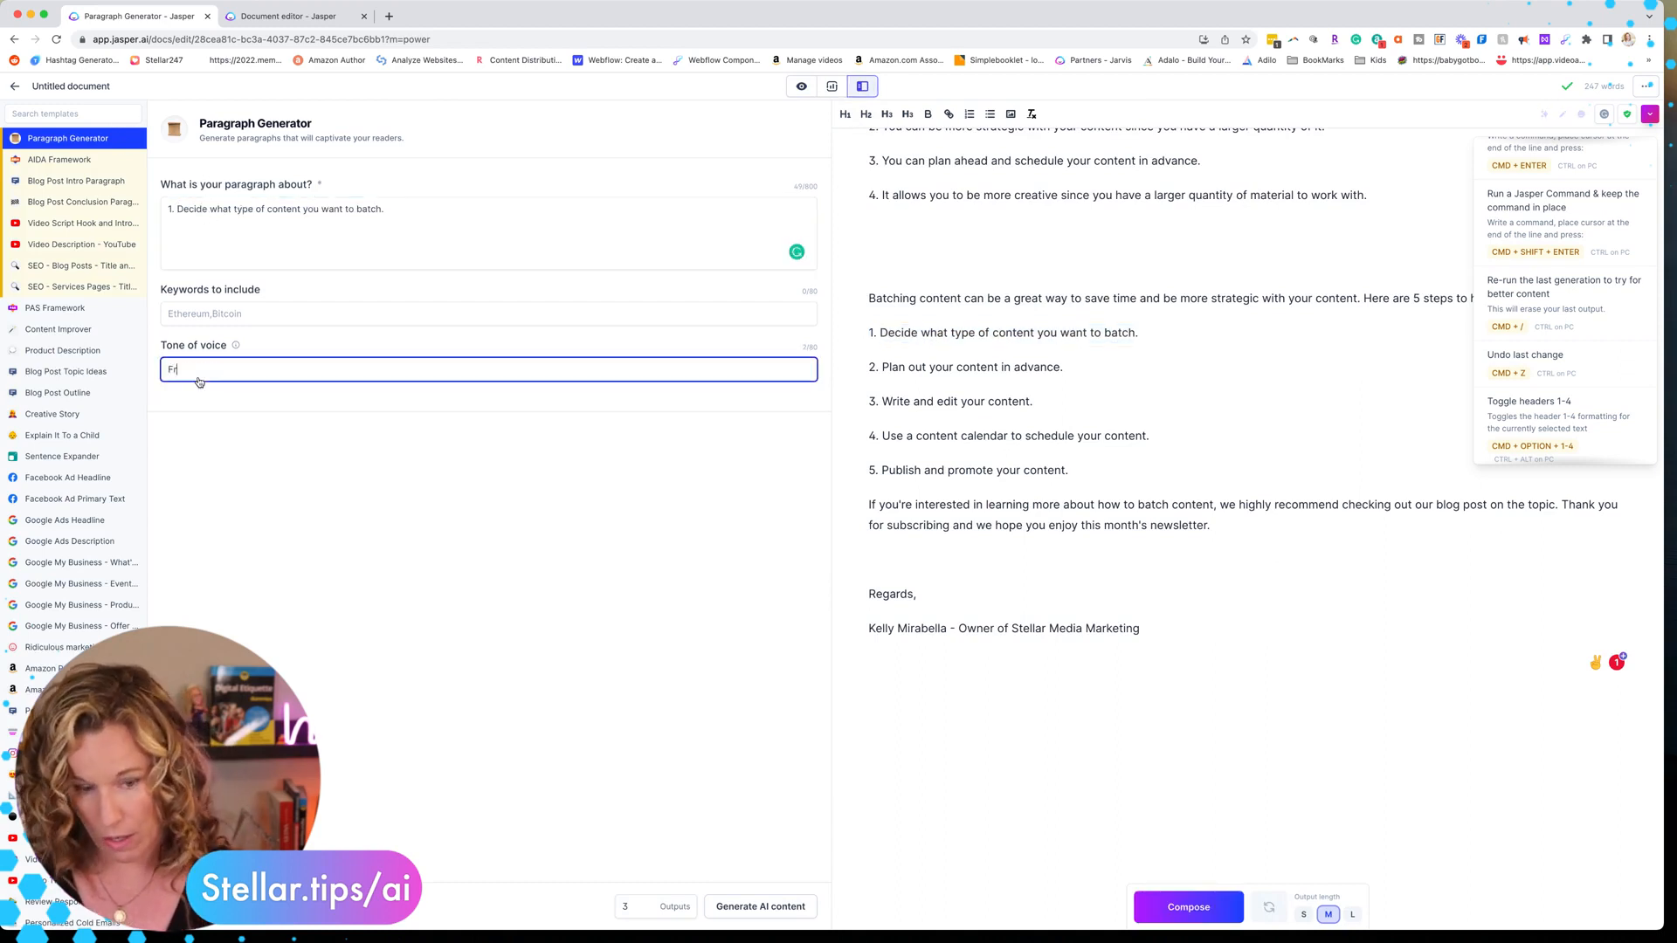
{"action": "left_click", "coordinate": [747, 906]}
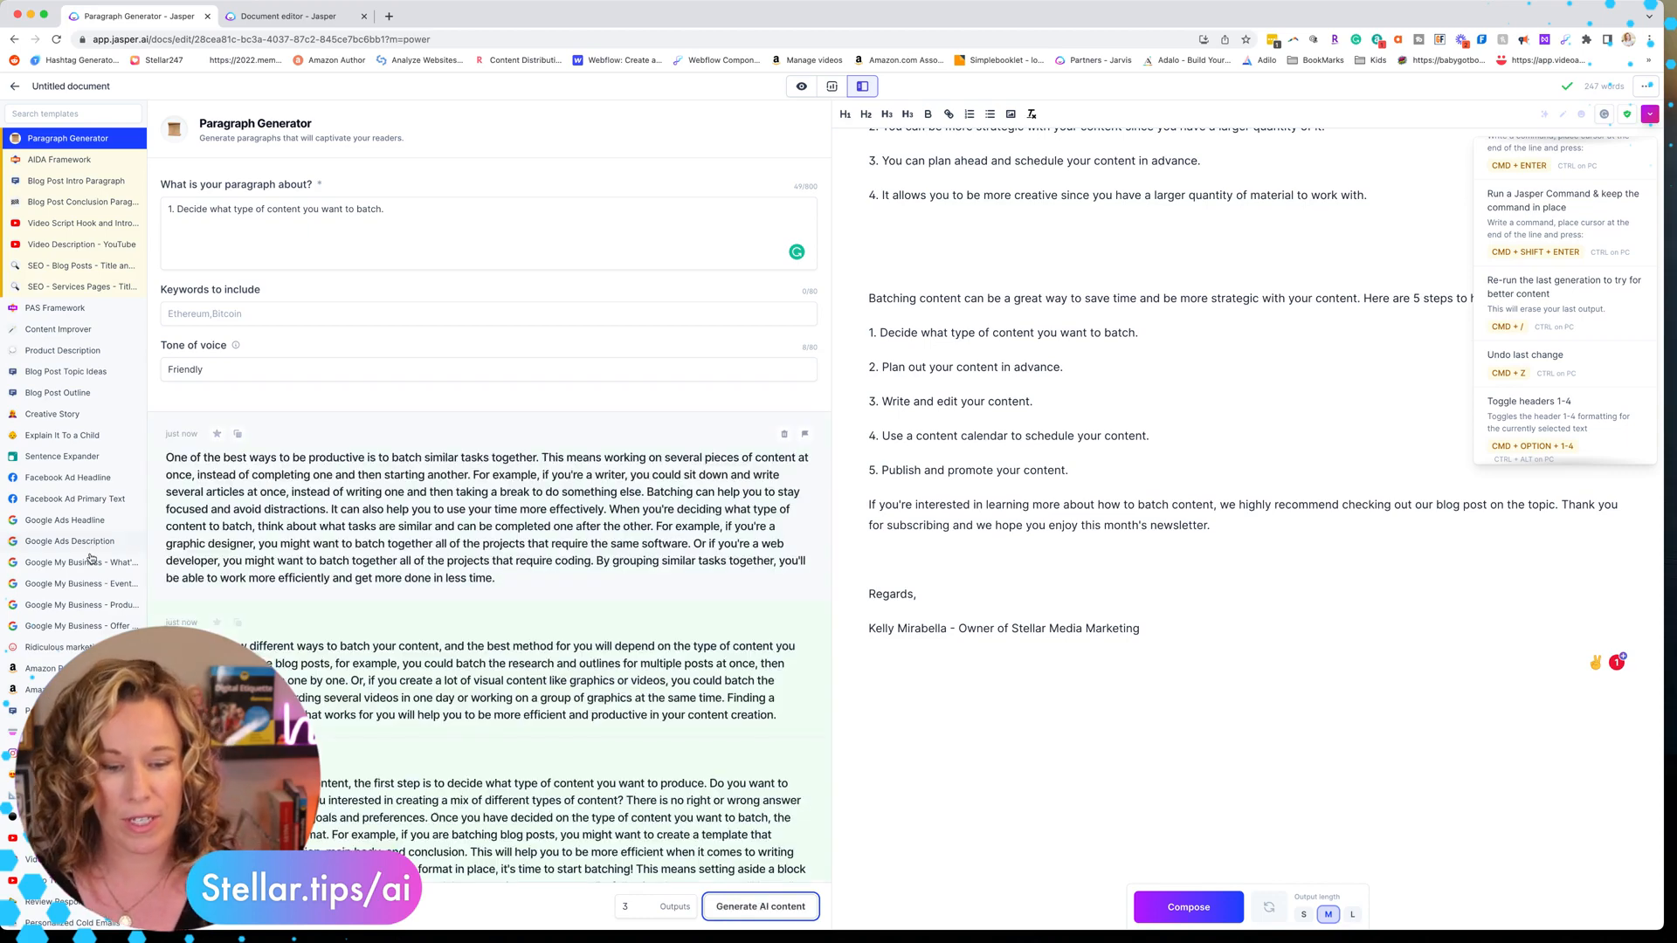
Insert the second generated paragraph below step 1 of the email
{"action": "left_click", "coordinate": [238, 622]}
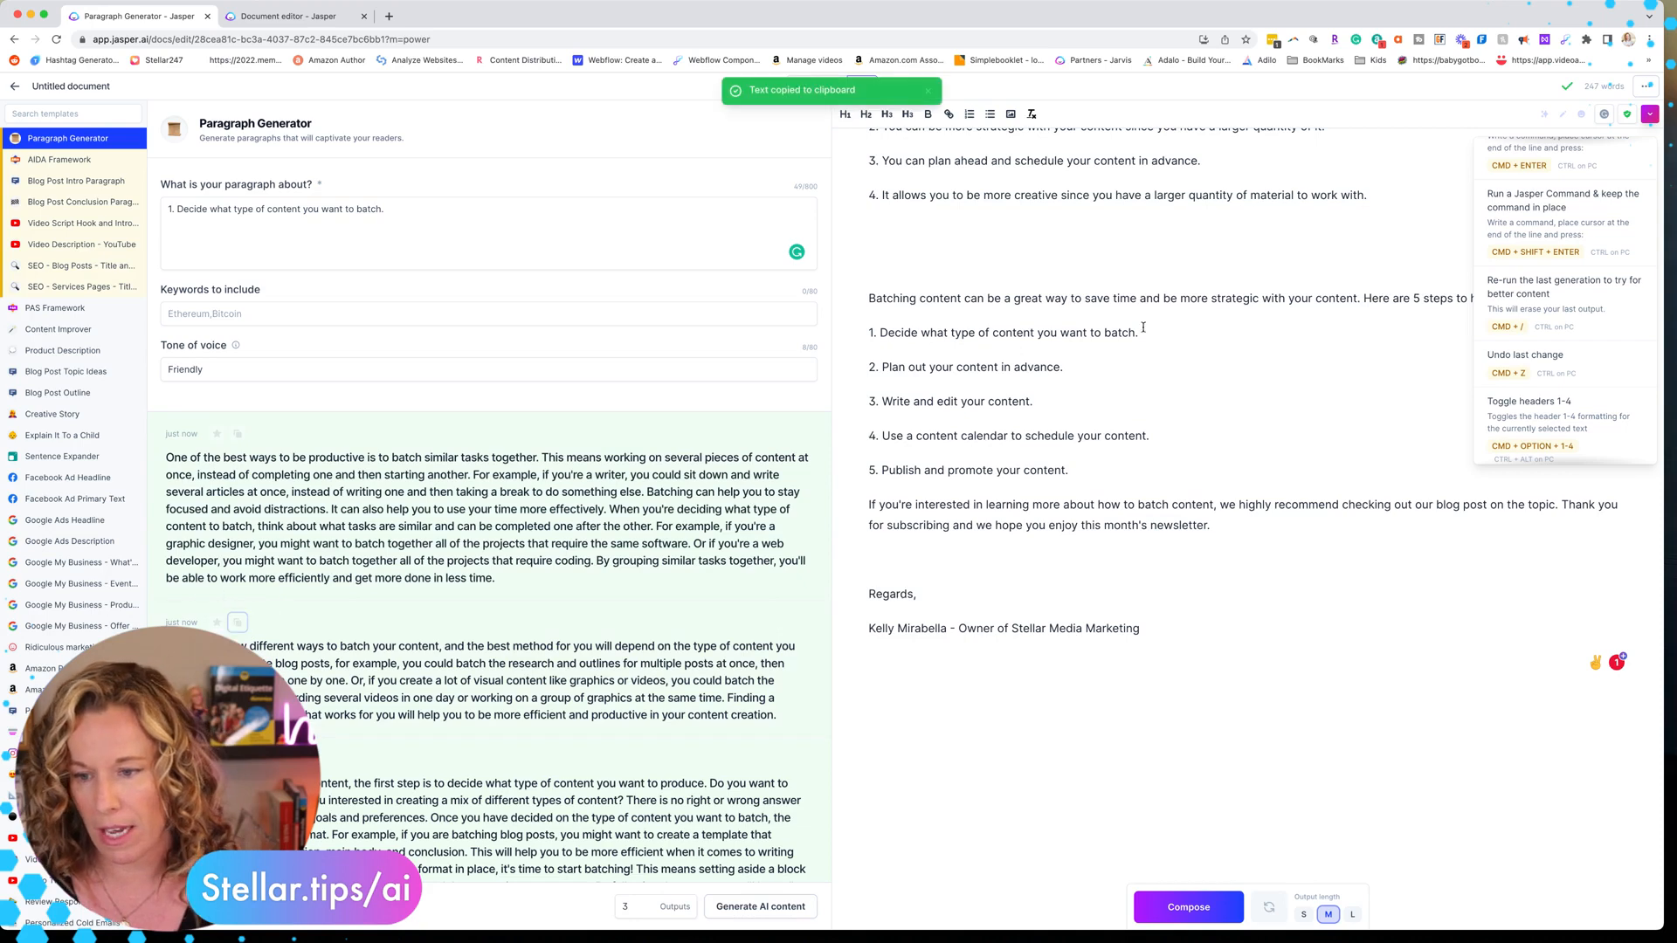
{"action": "left_click", "coordinate": [1160, 329]}
{"action": "key", "text": "super+v"}
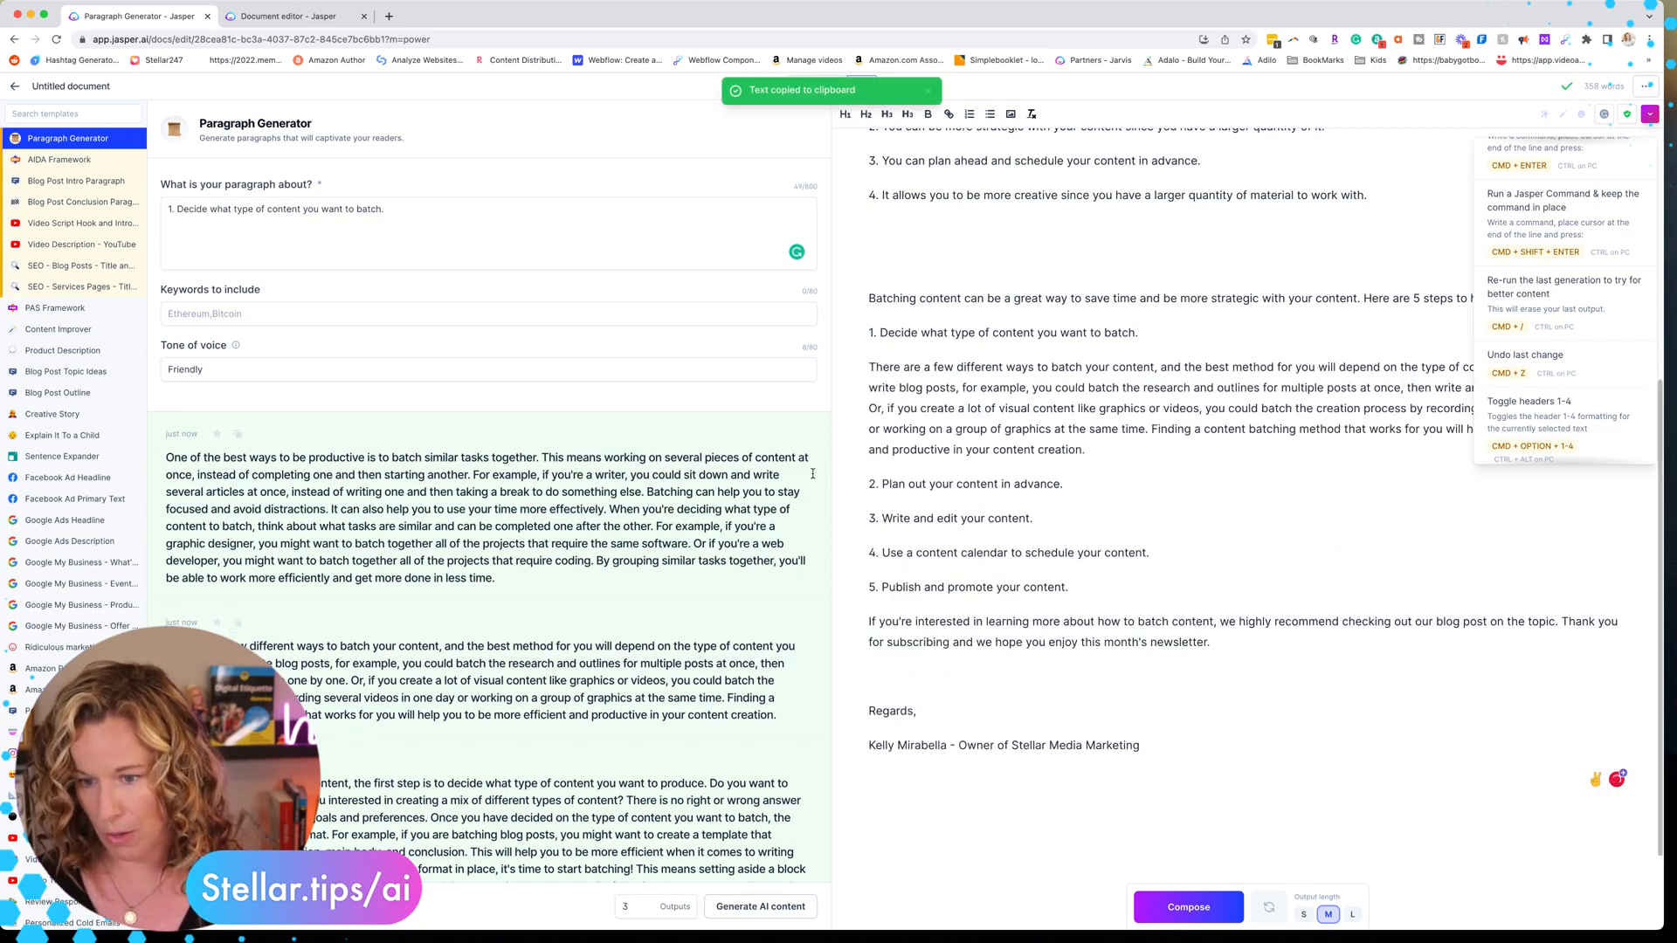
Format the step 1 line as a level-2 heading
{"action": "triple_click", "coordinate": [971, 336]}
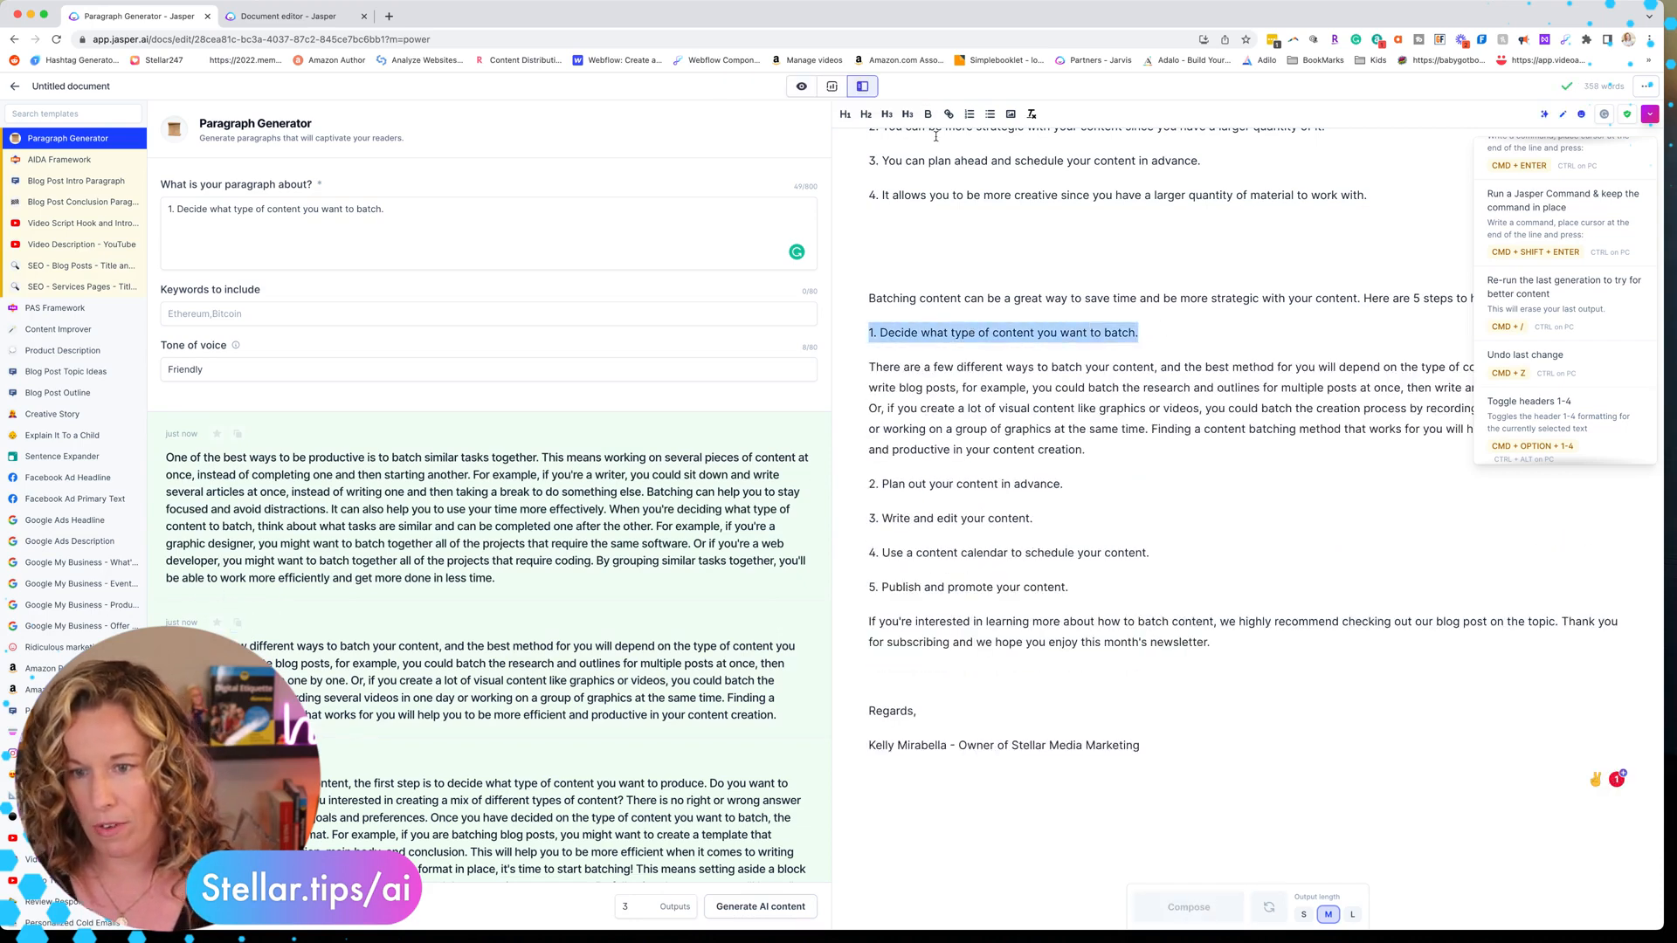
{"action": "left_click", "coordinate": [866, 113]}
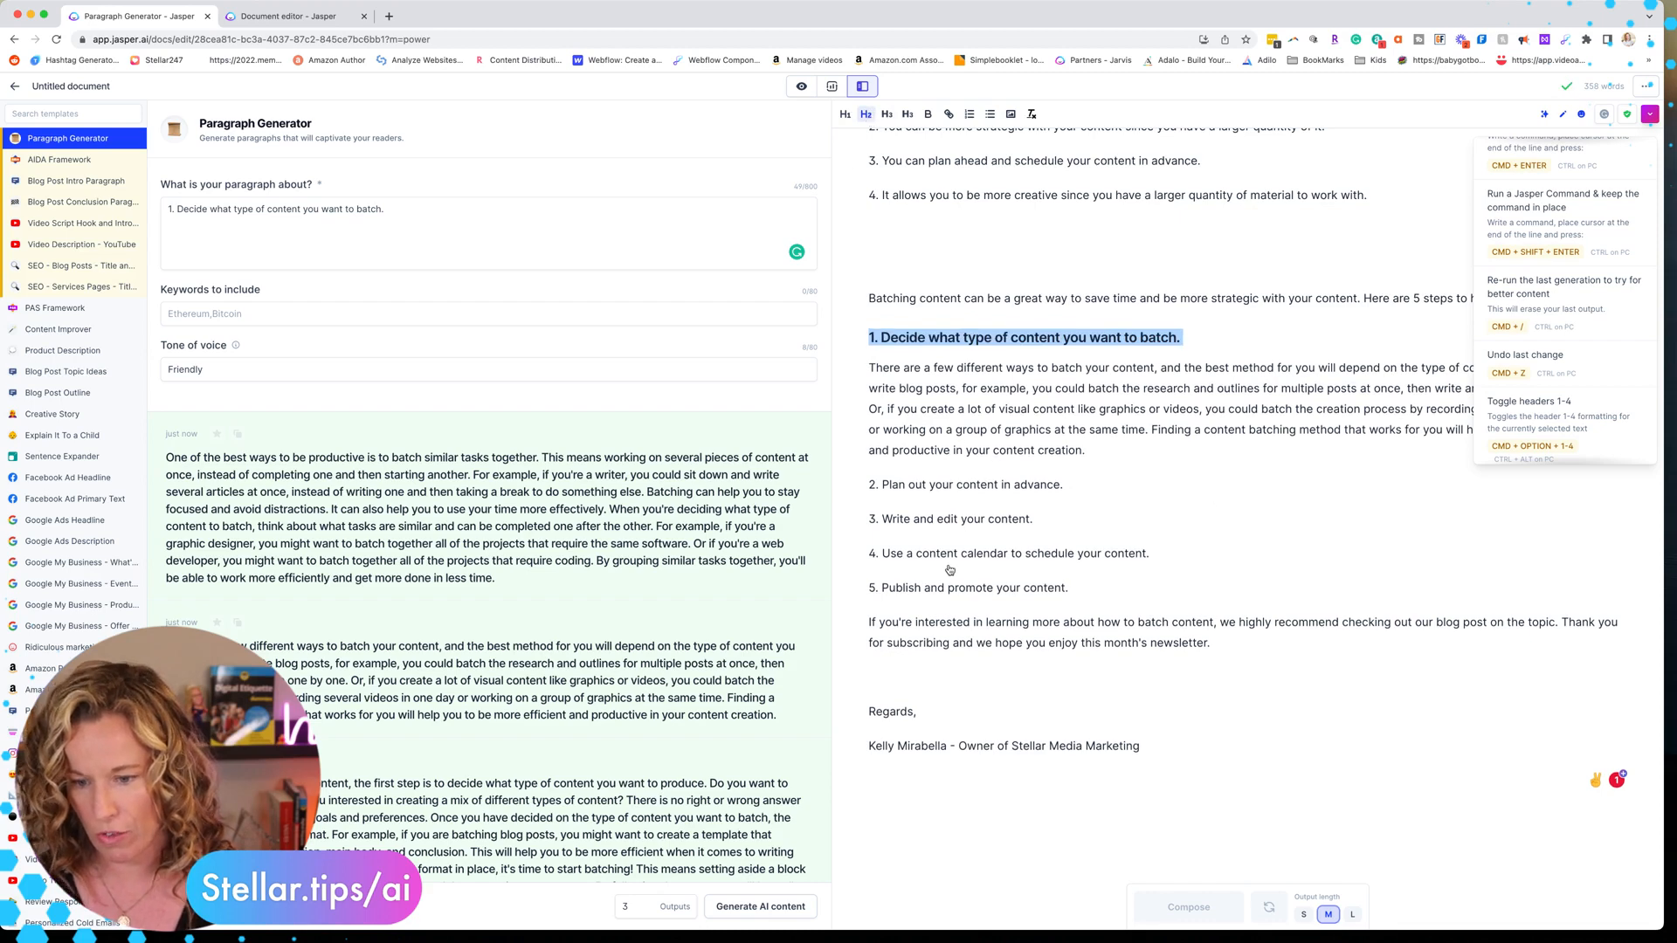
{"action": "left_click", "coordinate": [1091, 553]}
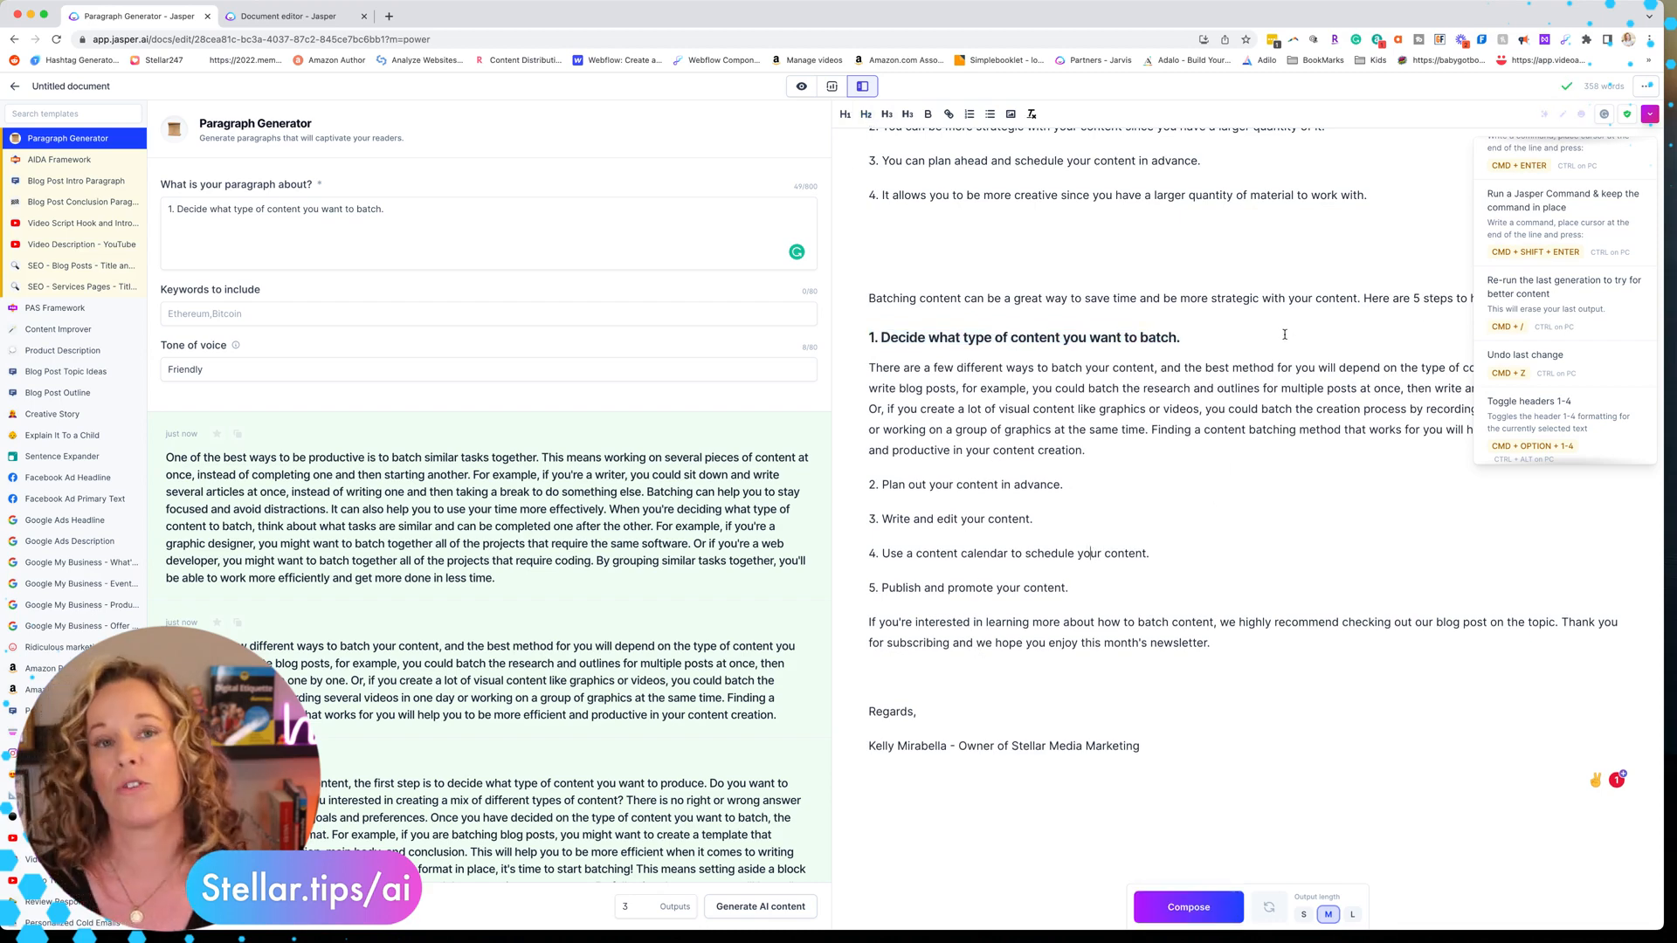